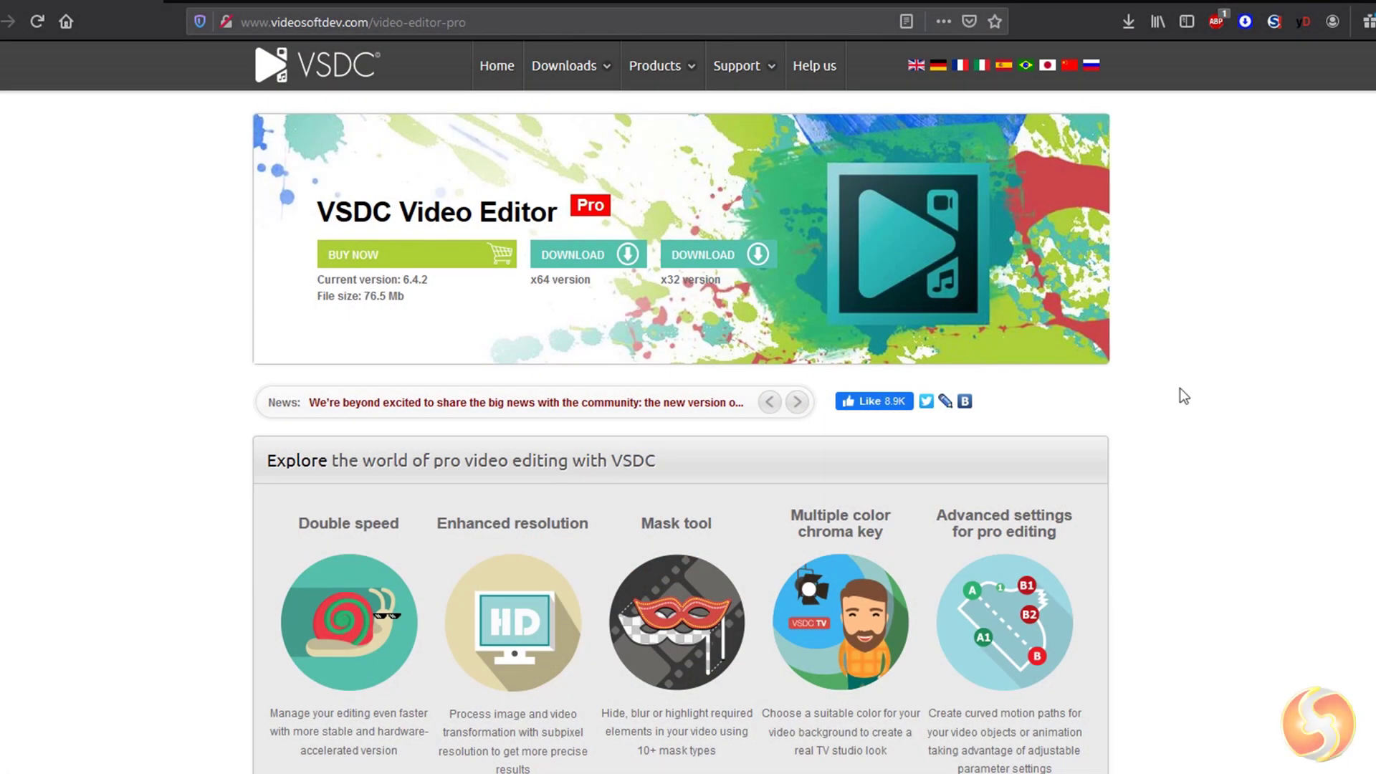
# - Return the playhead to the project start and zoom the timeline so the MyProject clips display wider
pyautogui.scroll(-6, 1178, 391)
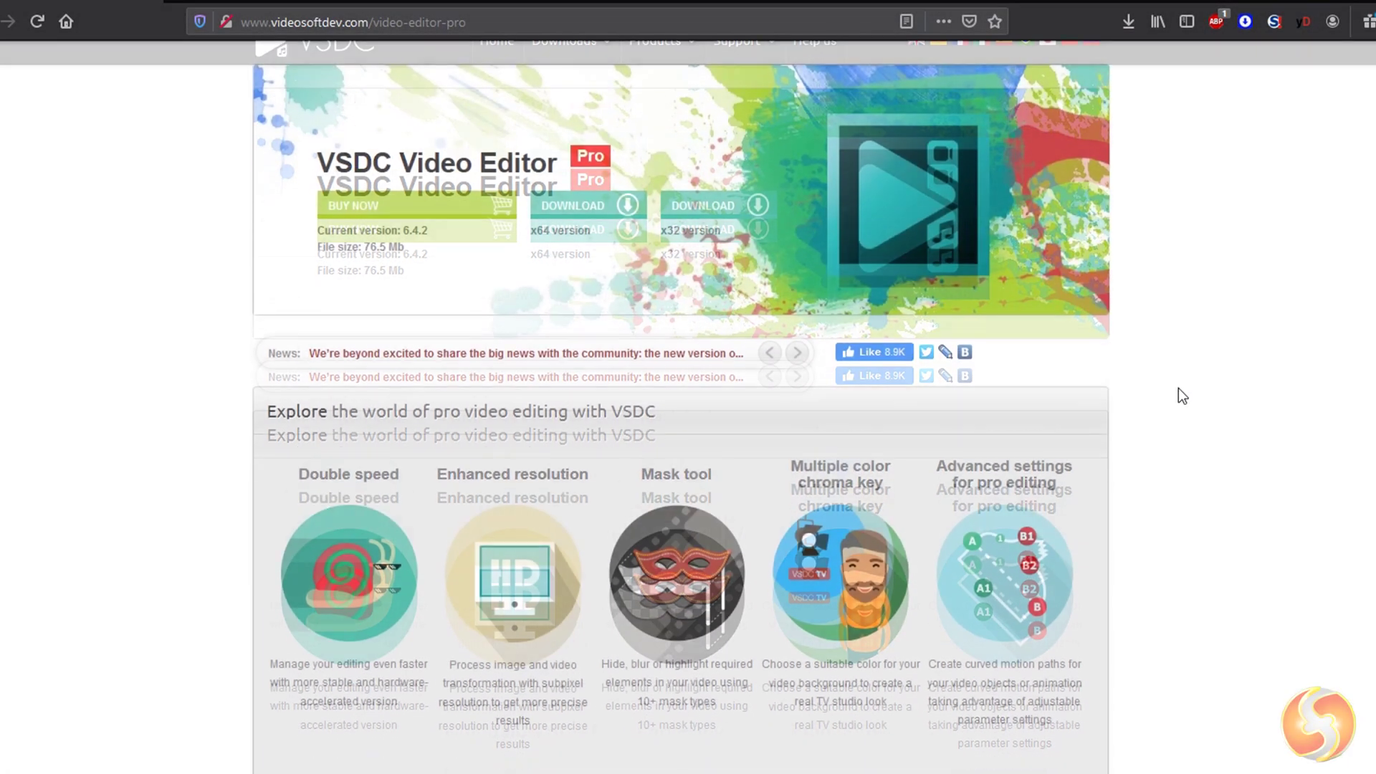
pyautogui.scroll(-6, 1178, 389)
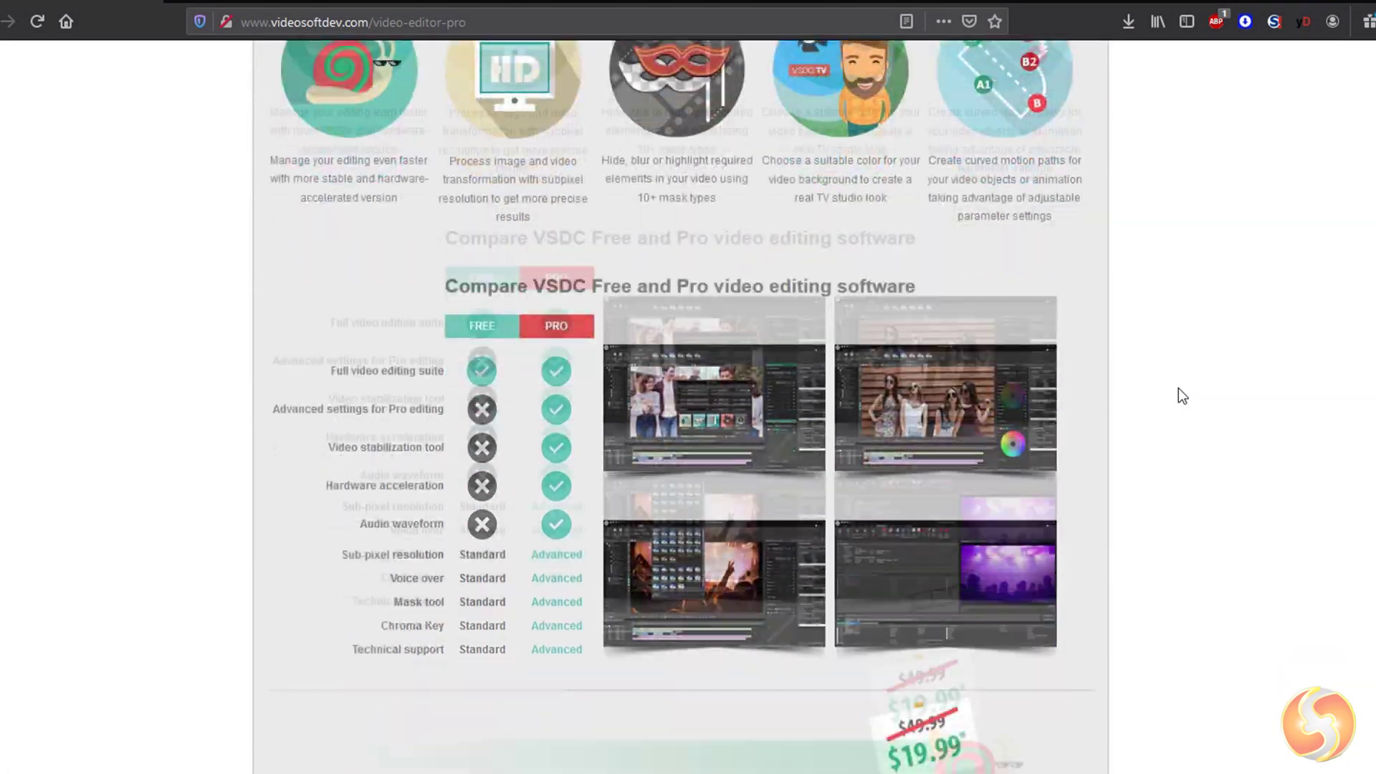
pyautogui.scroll(-5, 1178, 389)
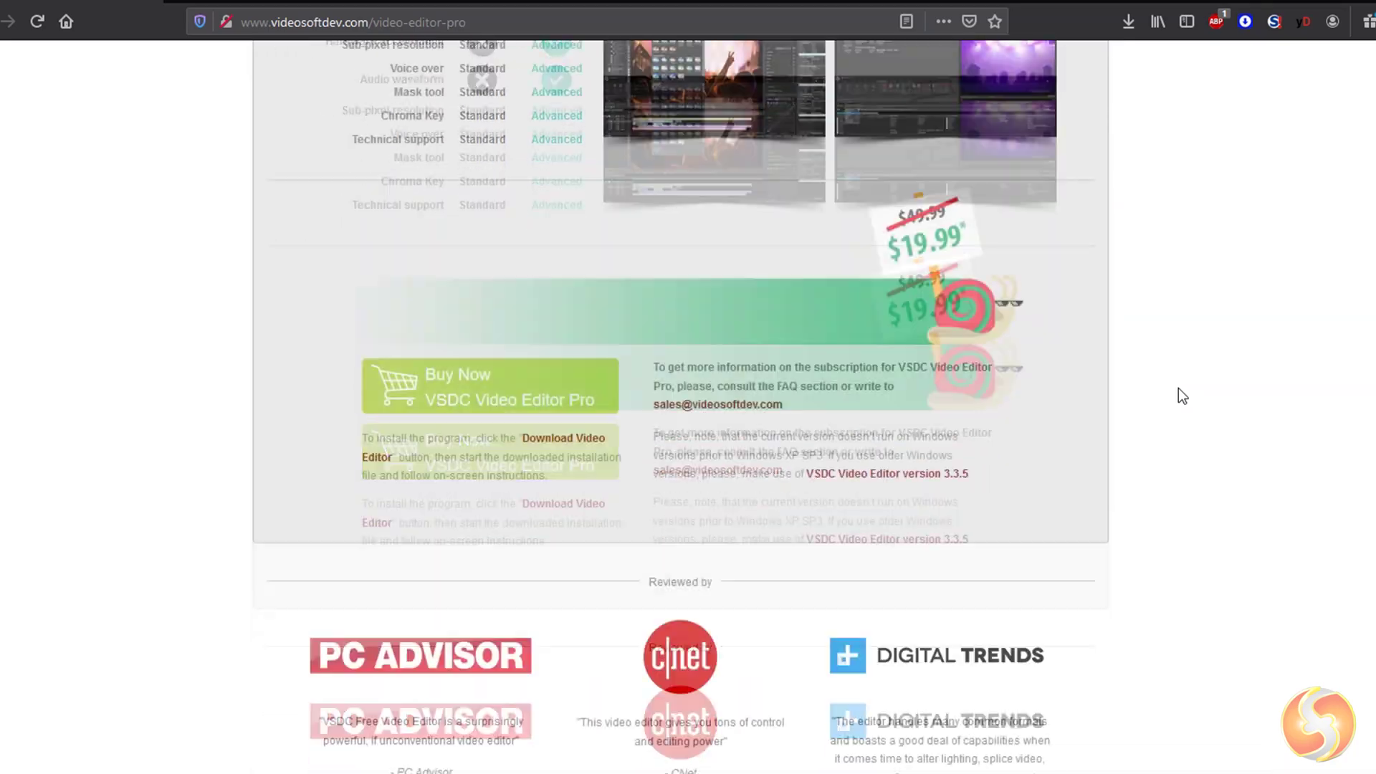
pyautogui.scroll(5, 1178, 388)
pyautogui.scroll(12, 1176, 396)
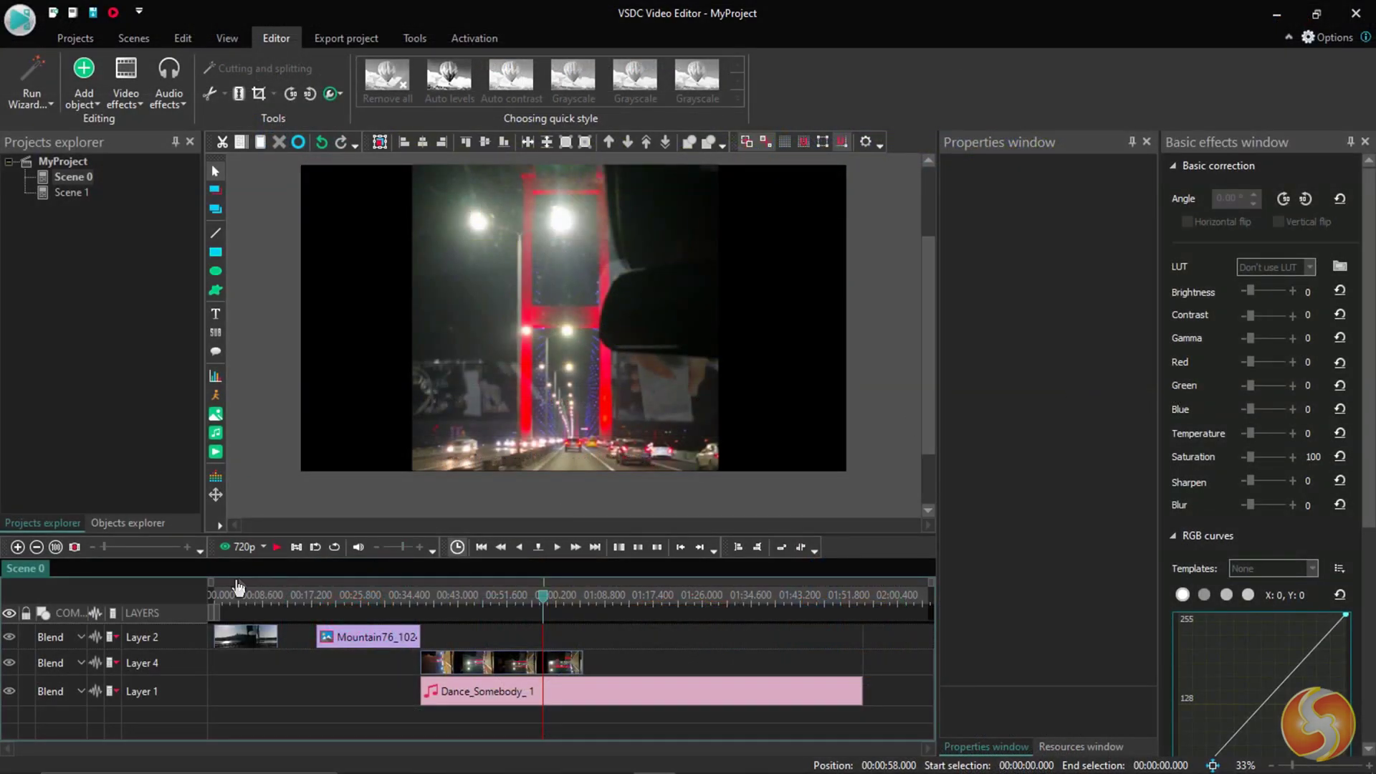
pyautogui.click(237, 596)
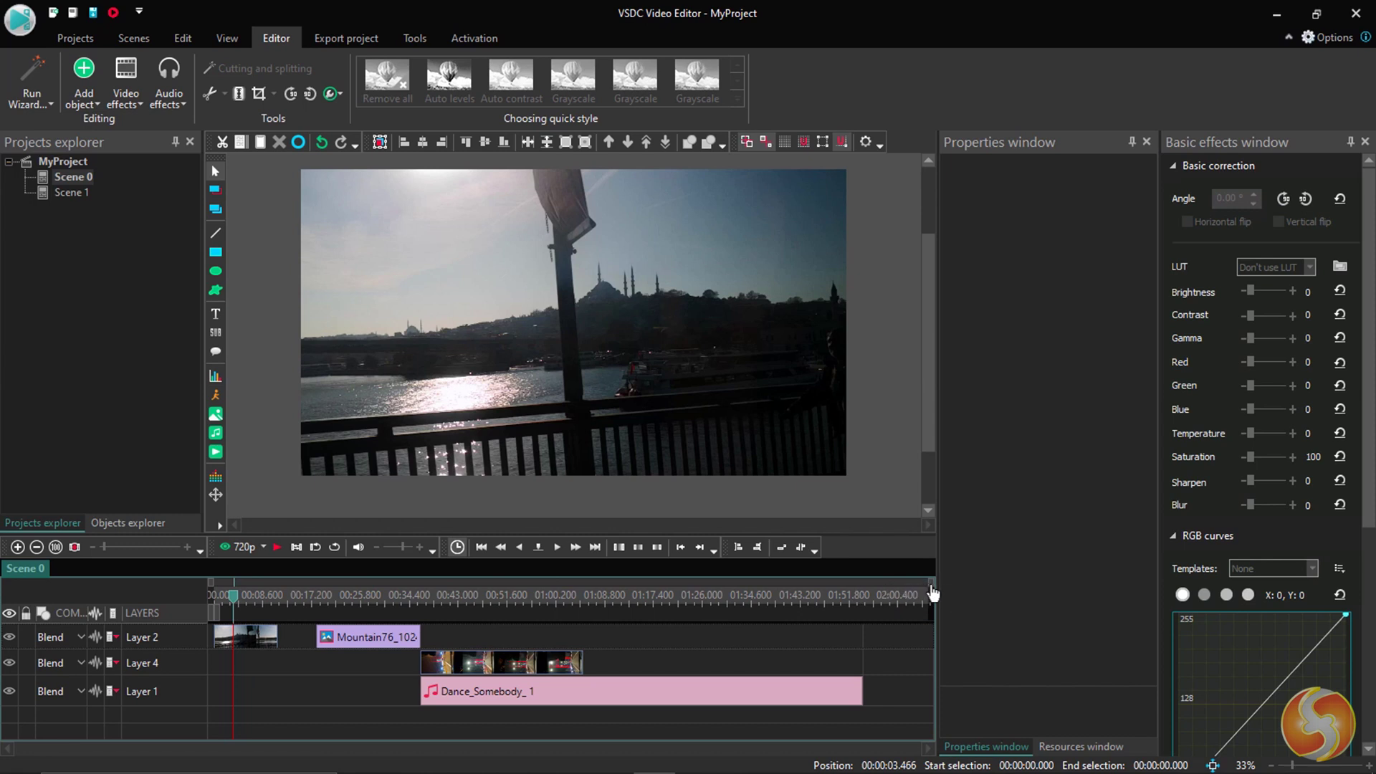
pyautogui.moveTo(931, 589); pyautogui.dragTo(654, 590)
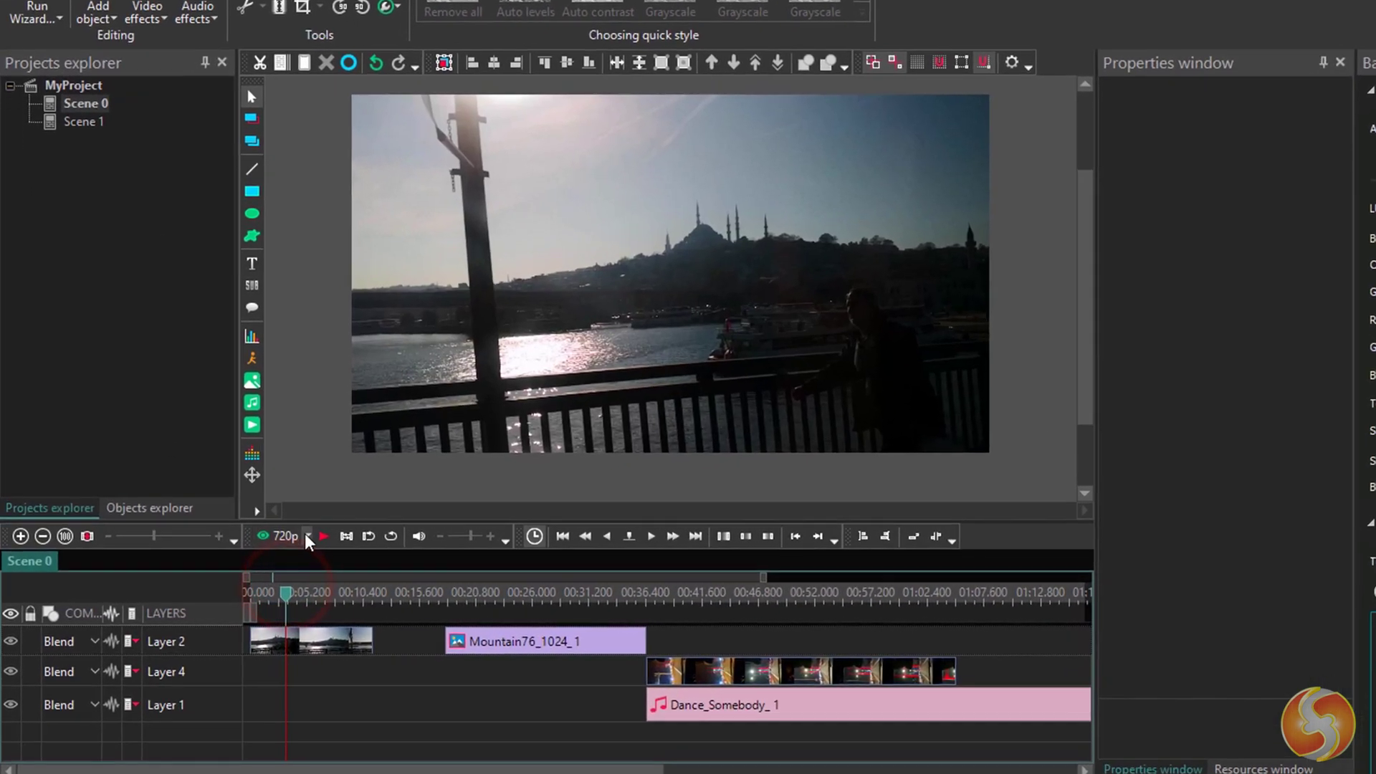
# - Set the preview quality to 1080p and play the project from the start
pyautogui.click(247, 547)
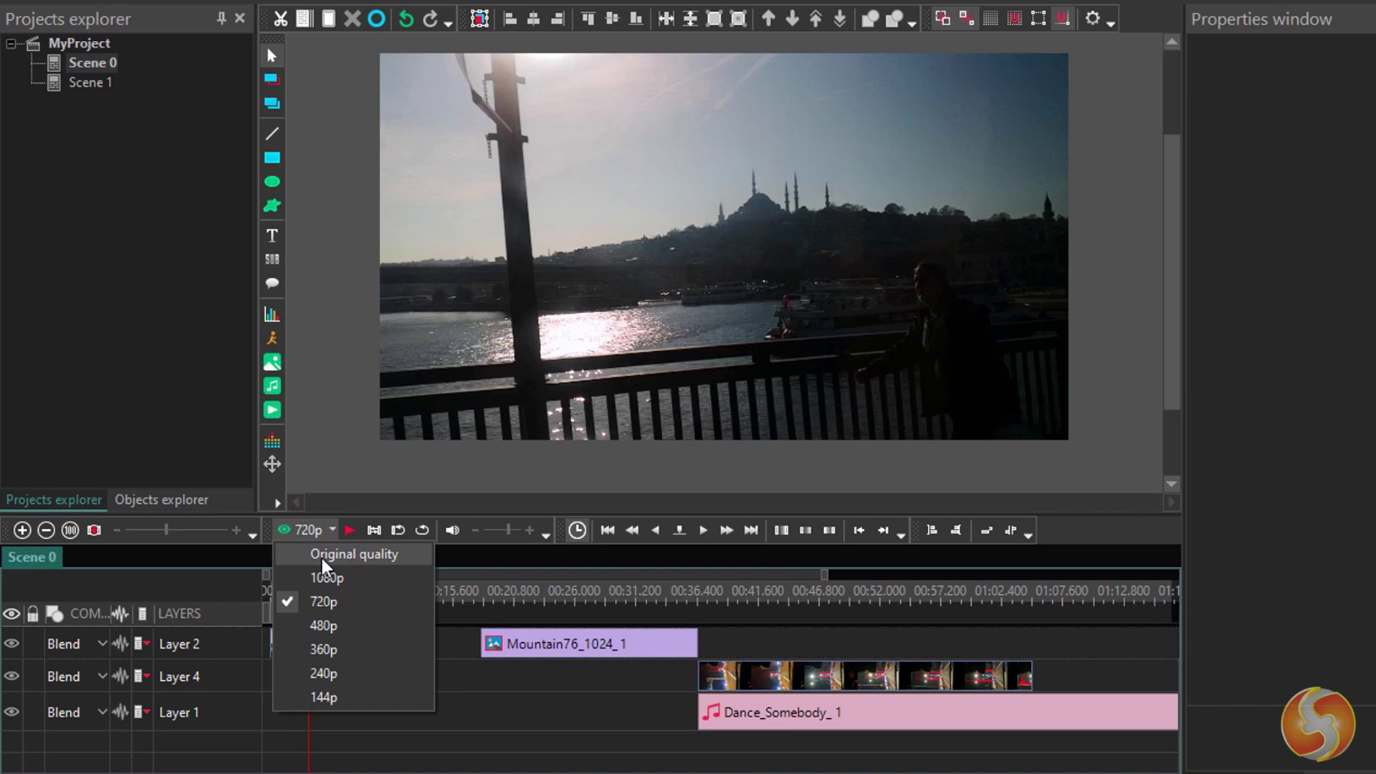
pyautogui.click(326, 576)
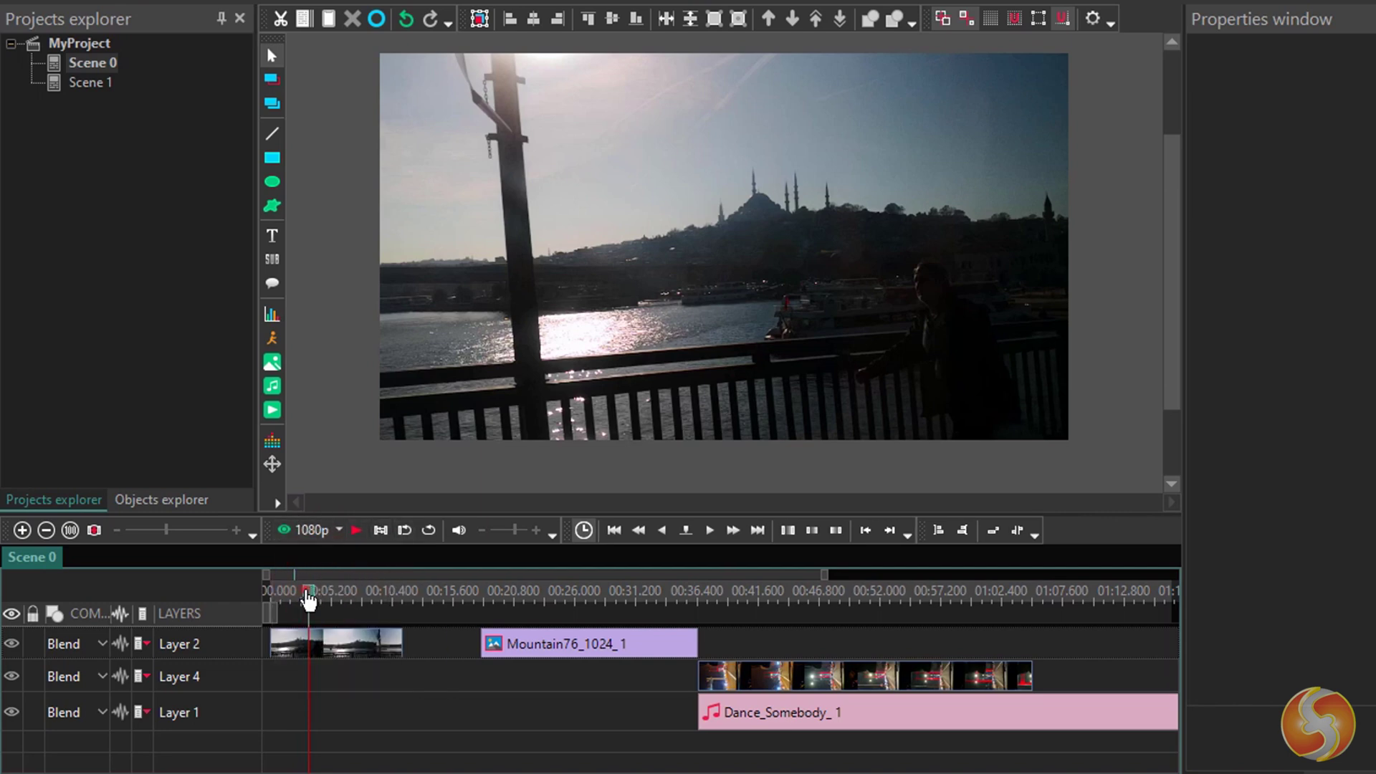
pyautogui.moveTo(308, 598); pyautogui.dragTo(276, 592)
pyautogui.click(356, 530)
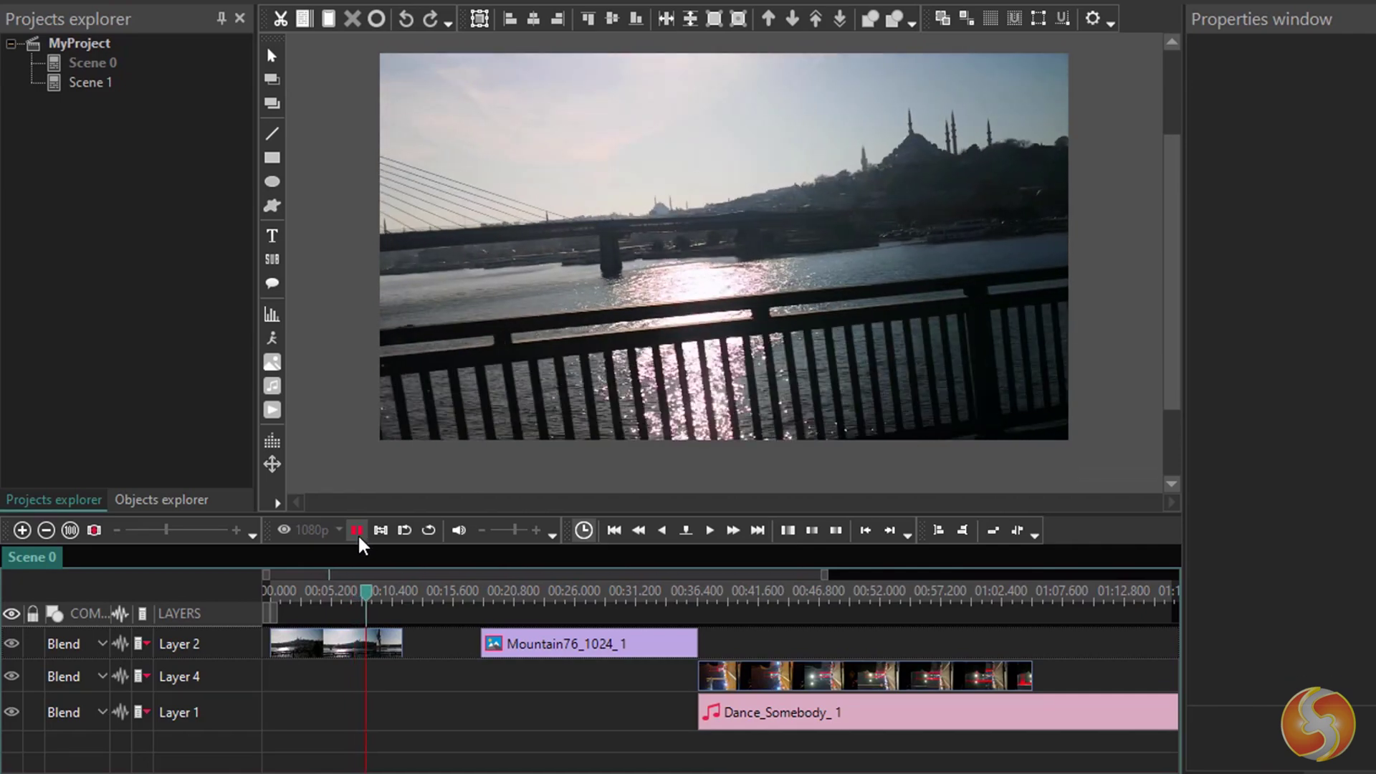
# - Stop playback, select the Mountain76_1024_1 image clip and move the playhead back to about 00:05
pyautogui.click(356, 532)
pyautogui.click(587, 643)
pyautogui.click(543, 590)
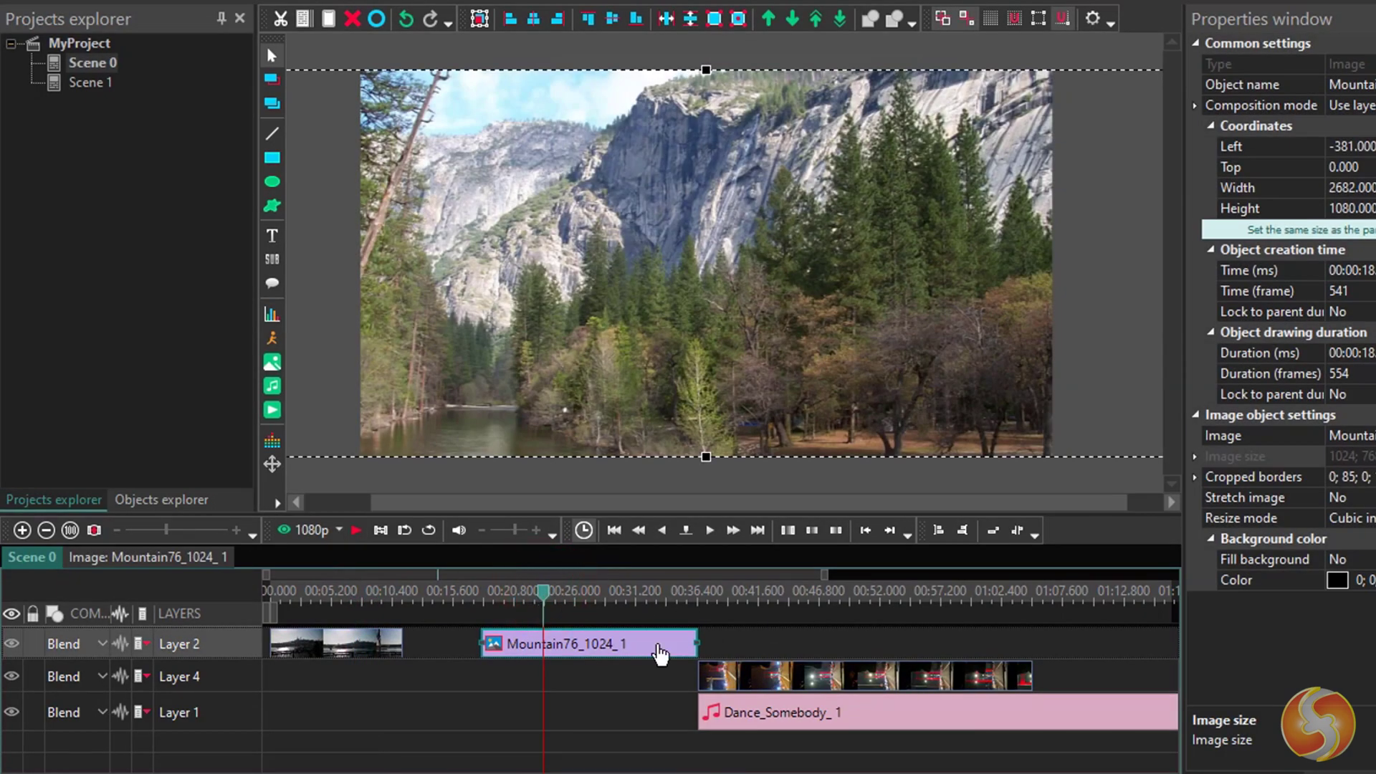
pyautogui.moveTo(541, 593); pyautogui.dragTo(345, 613)
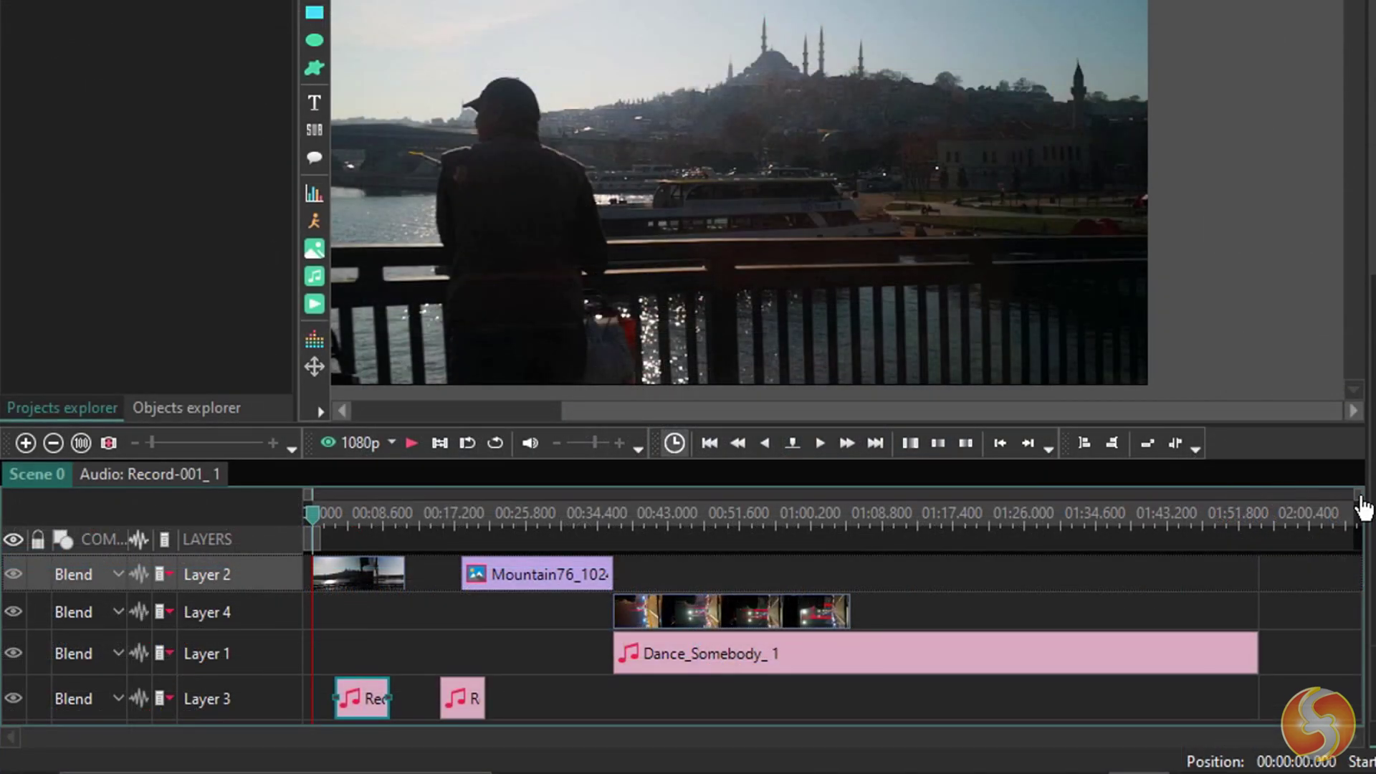
# - Move Record-001_1 earlier and Record-002_2 later on Layer 3, then launch the Voice recorder tool
pyautogui.moveTo(1360, 494); pyautogui.dragTo(588, 493)
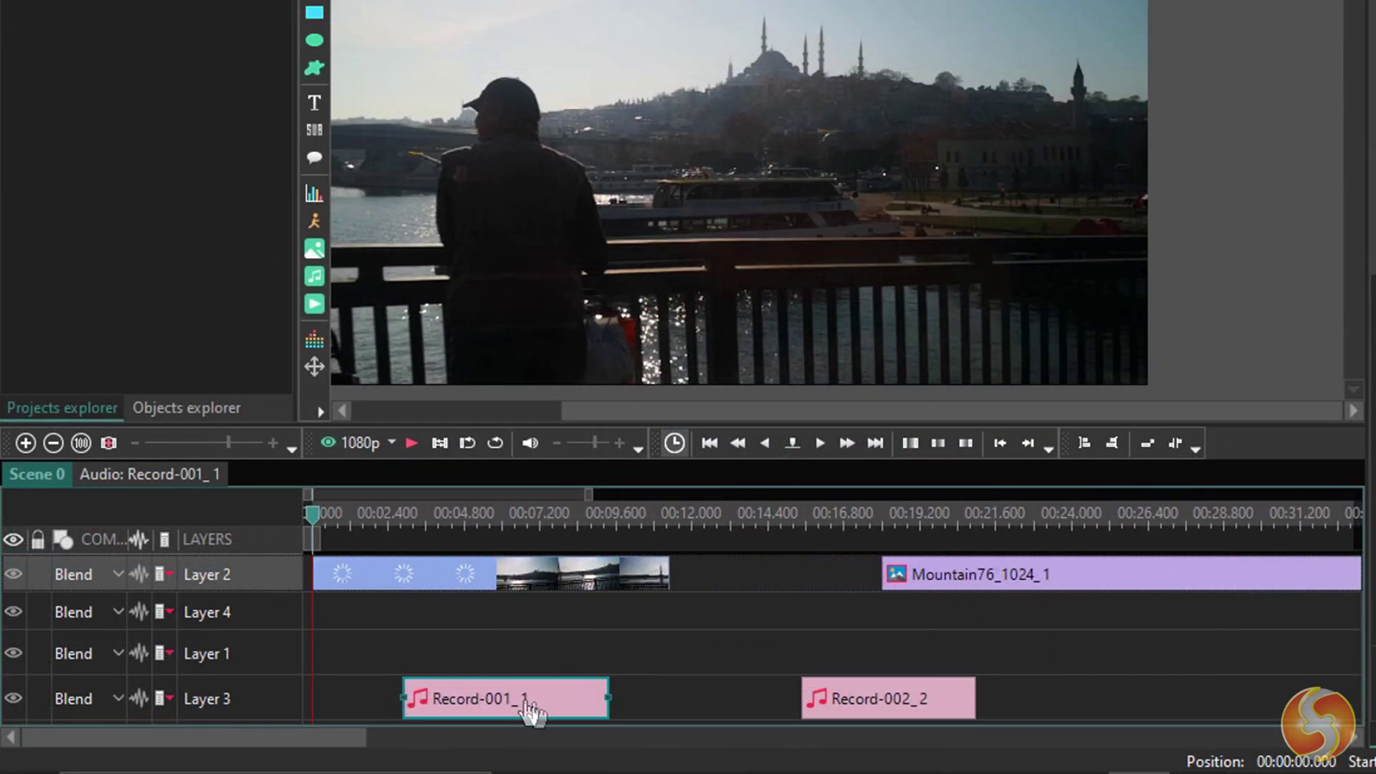
pyautogui.moveTo(531, 710); pyautogui.dragTo(462, 713)
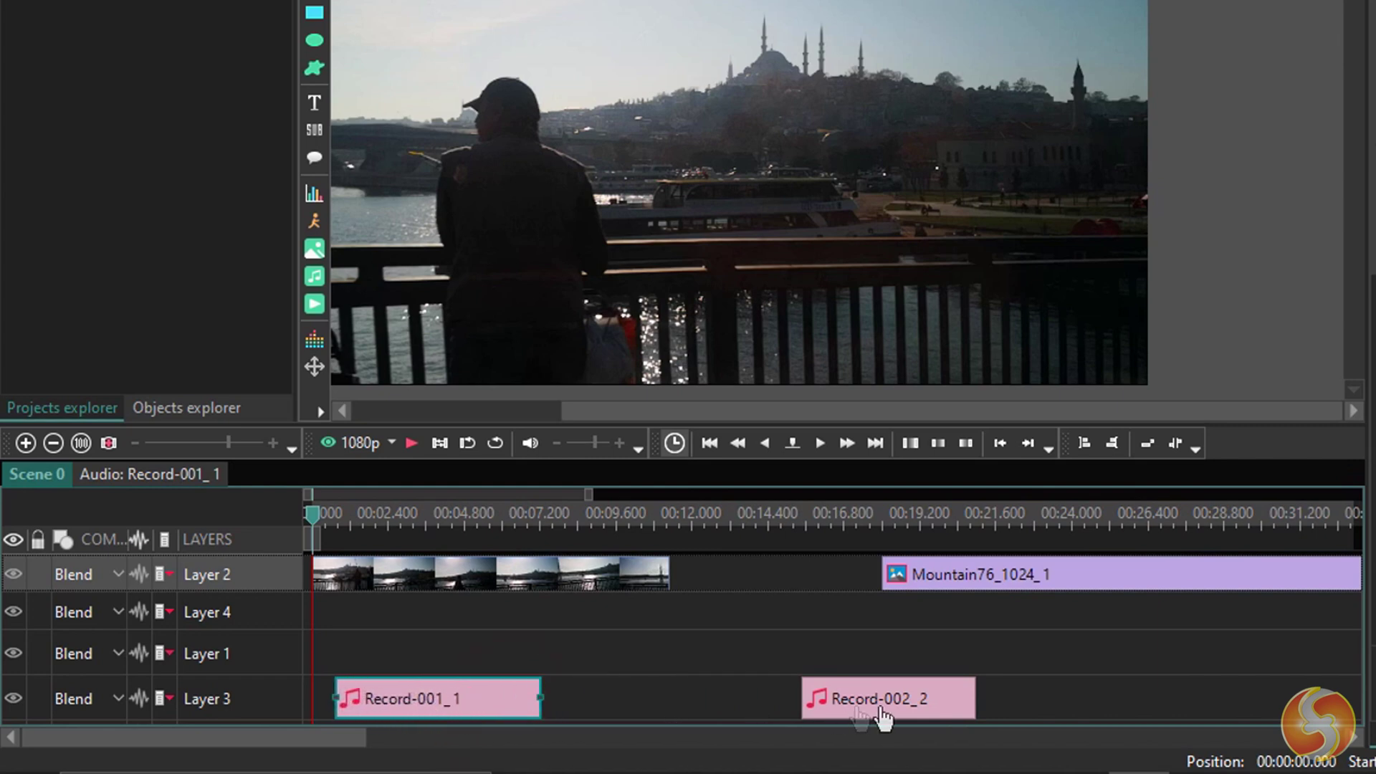
pyautogui.moveTo(883, 716); pyautogui.dragTo(994, 705)
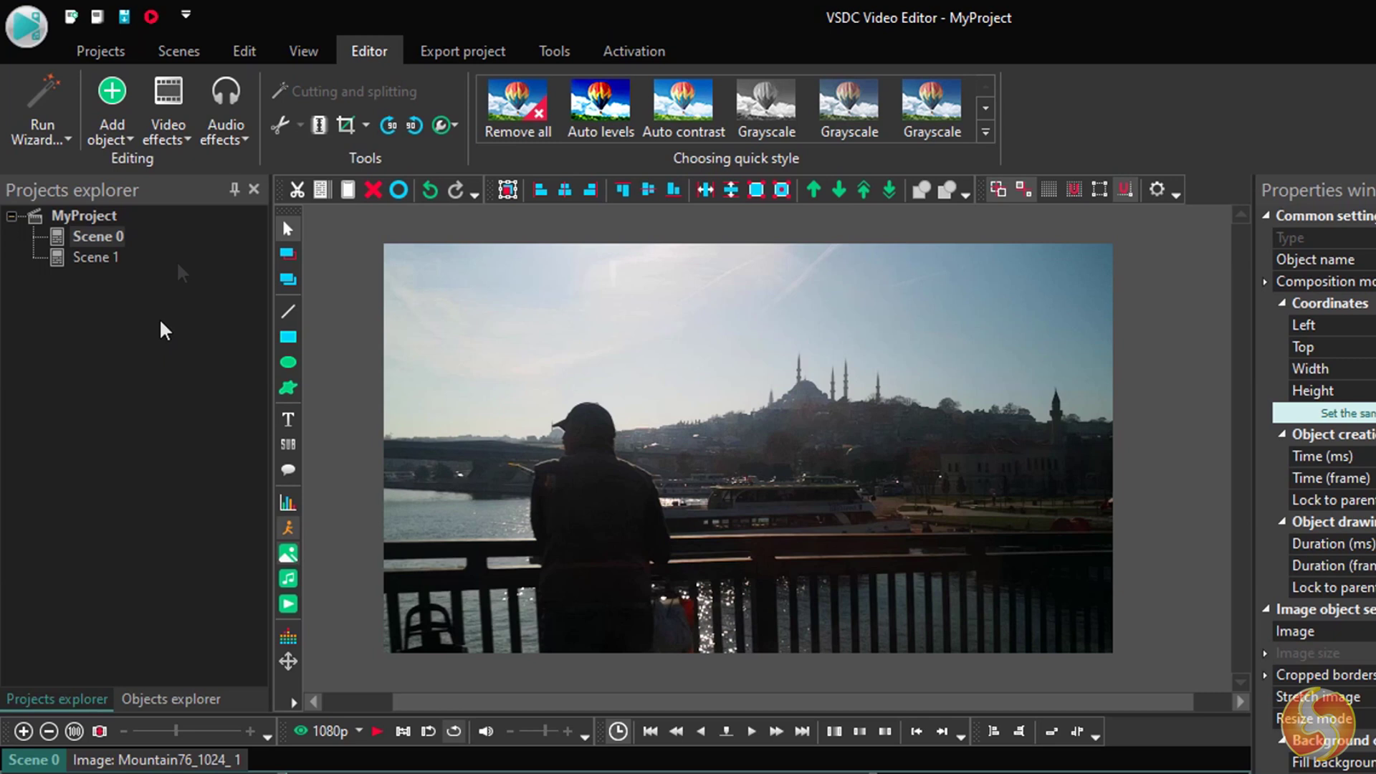
pyautogui.click(555, 51)
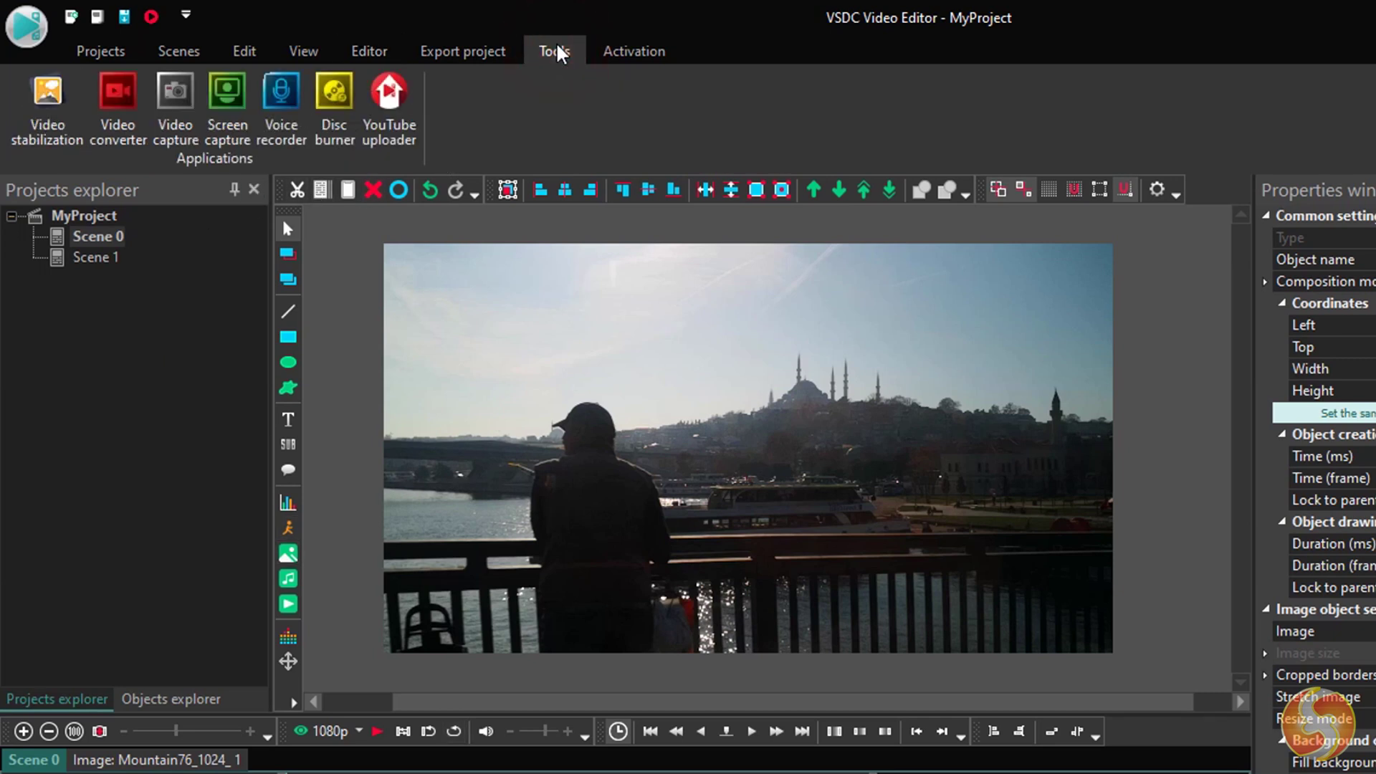
pyautogui.click(273, 118)
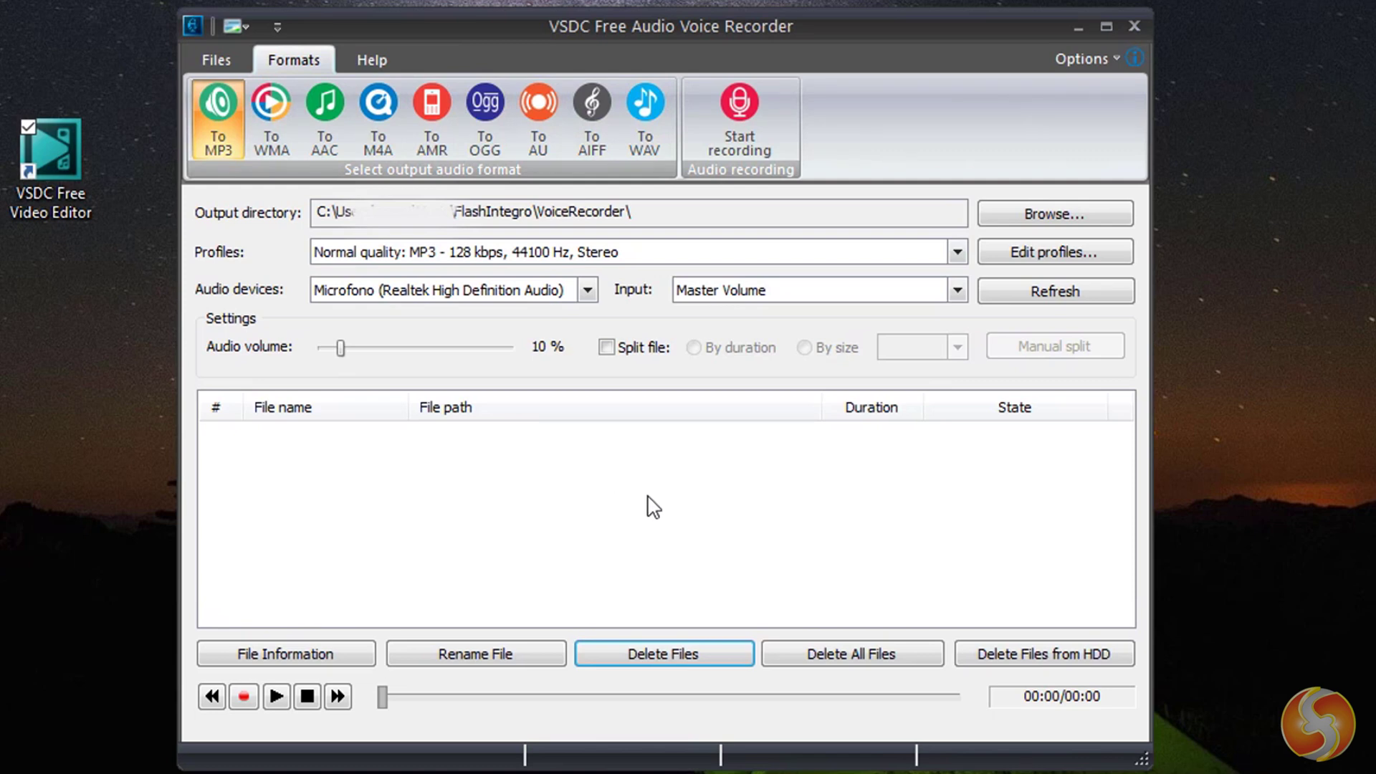
# - Set the recorder output to MP3 with the Highest quality 320 kbps profile
pyautogui.click(209, 59)
pyautogui.click(289, 59)
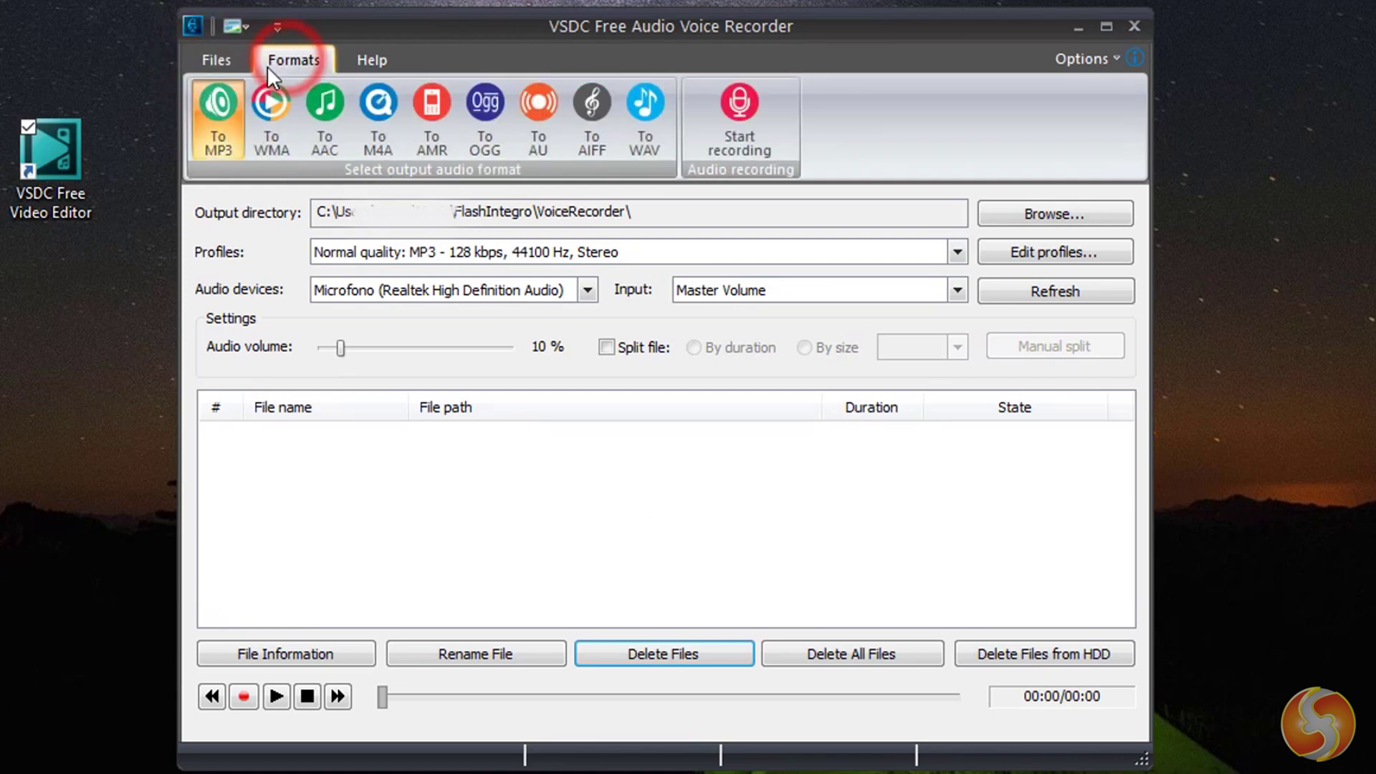
pyautogui.click(271, 120)
pyautogui.click(324, 119)
pyautogui.click(431, 120)
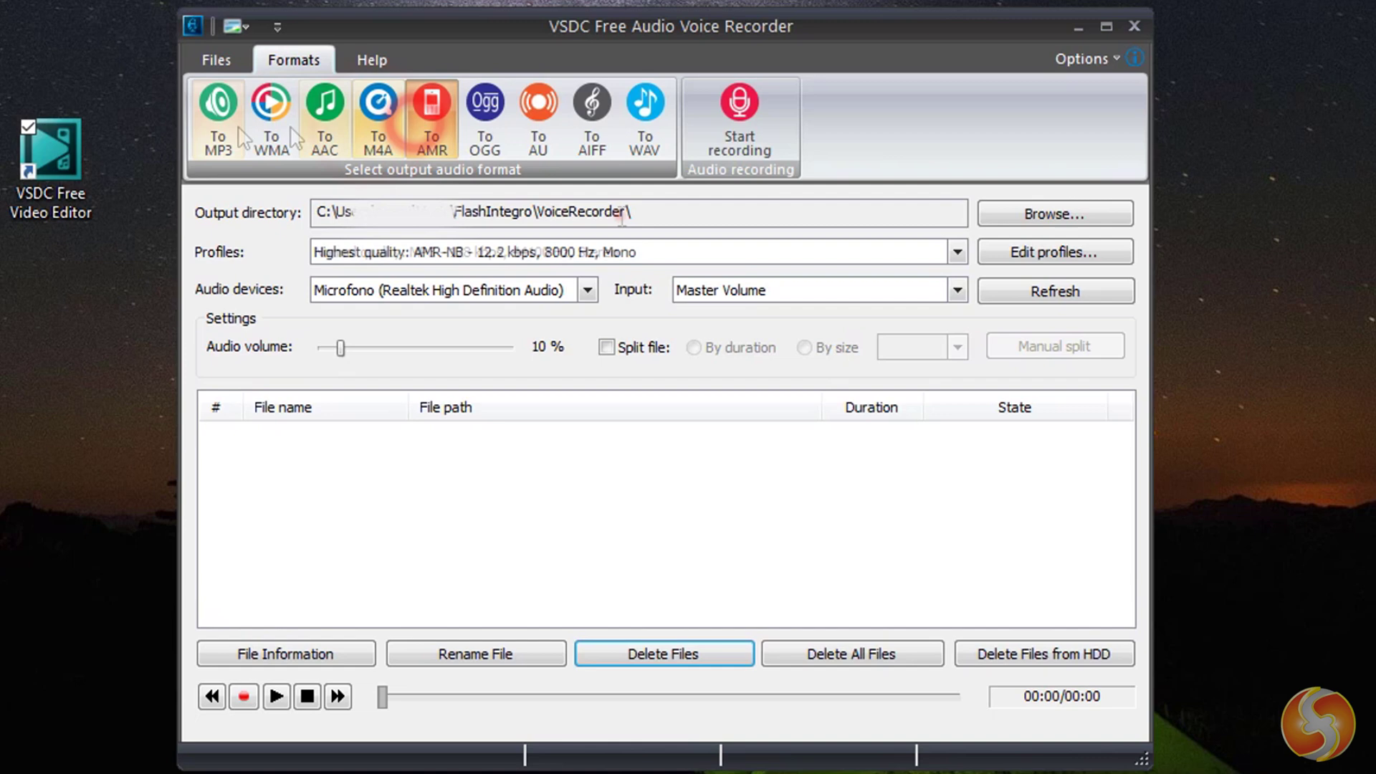
pyautogui.click(218, 118)
pyautogui.click(672, 213)
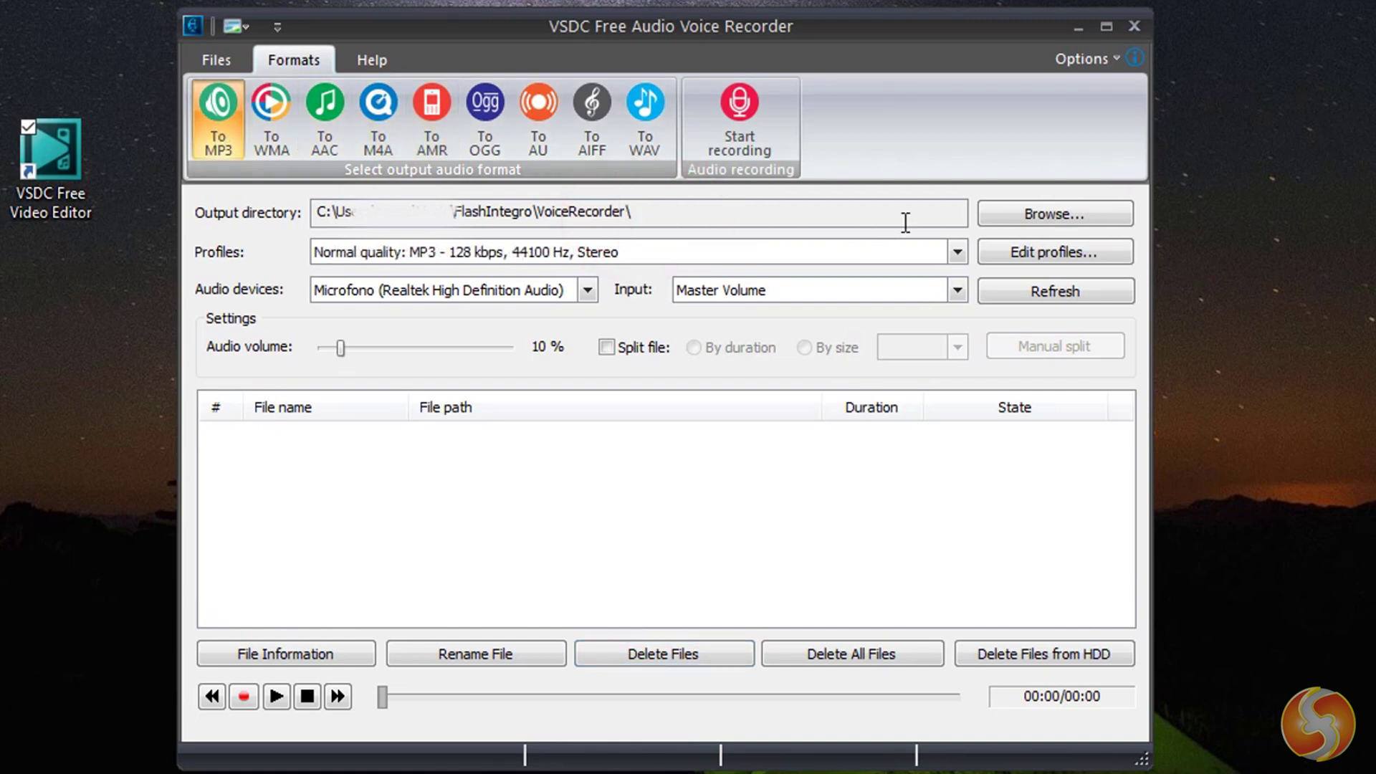
pyautogui.click(958, 252)
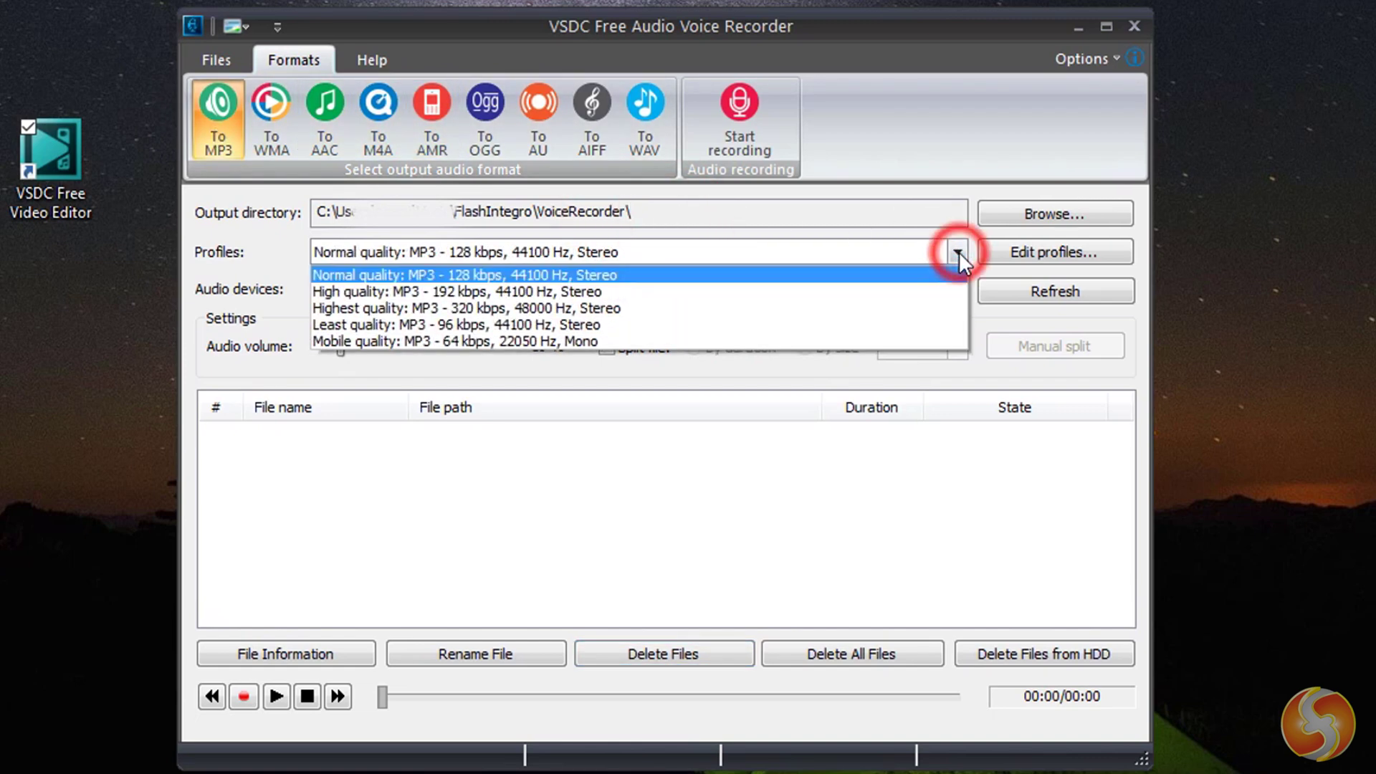
pyautogui.click(792, 308)
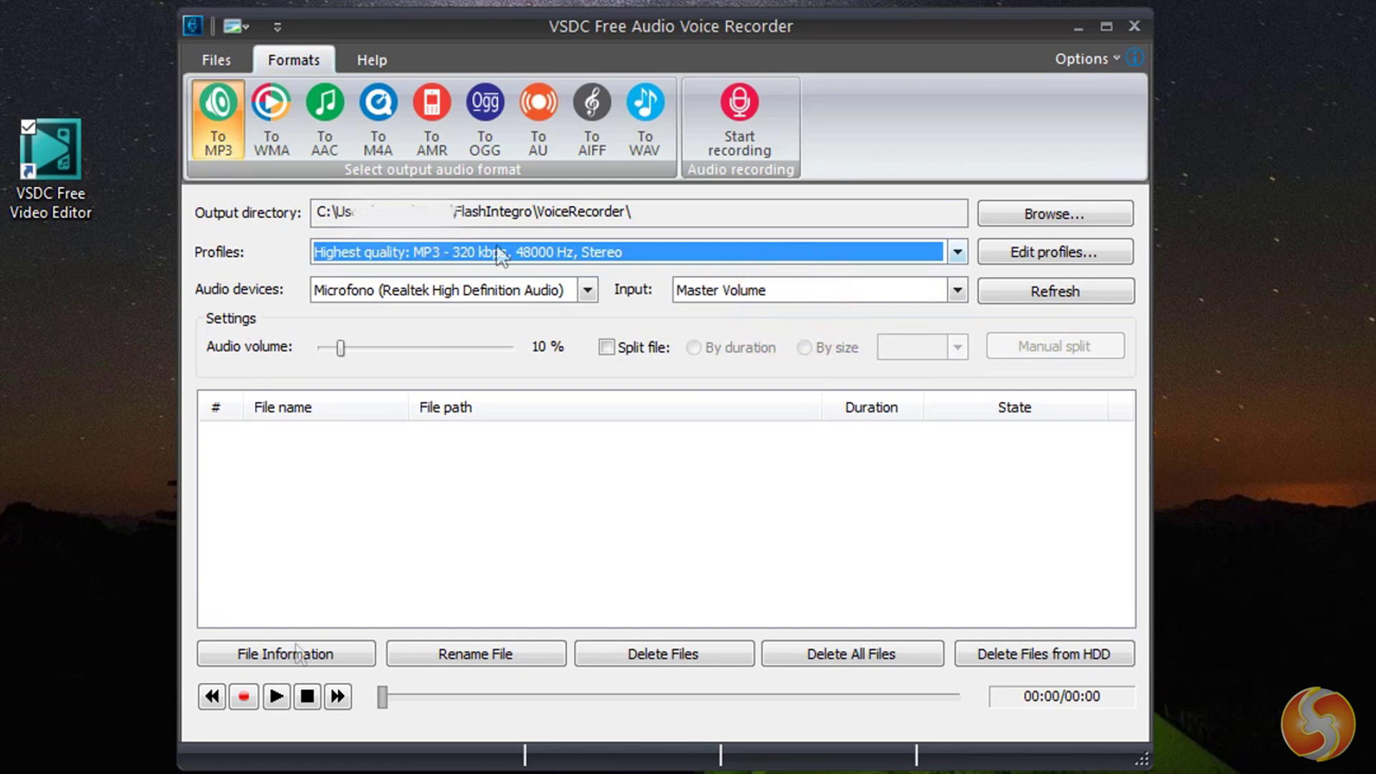
# - Record the first voice clip, Record-001.mp3, then start recording Record-002.mp3
pyautogui.click(250, 696)
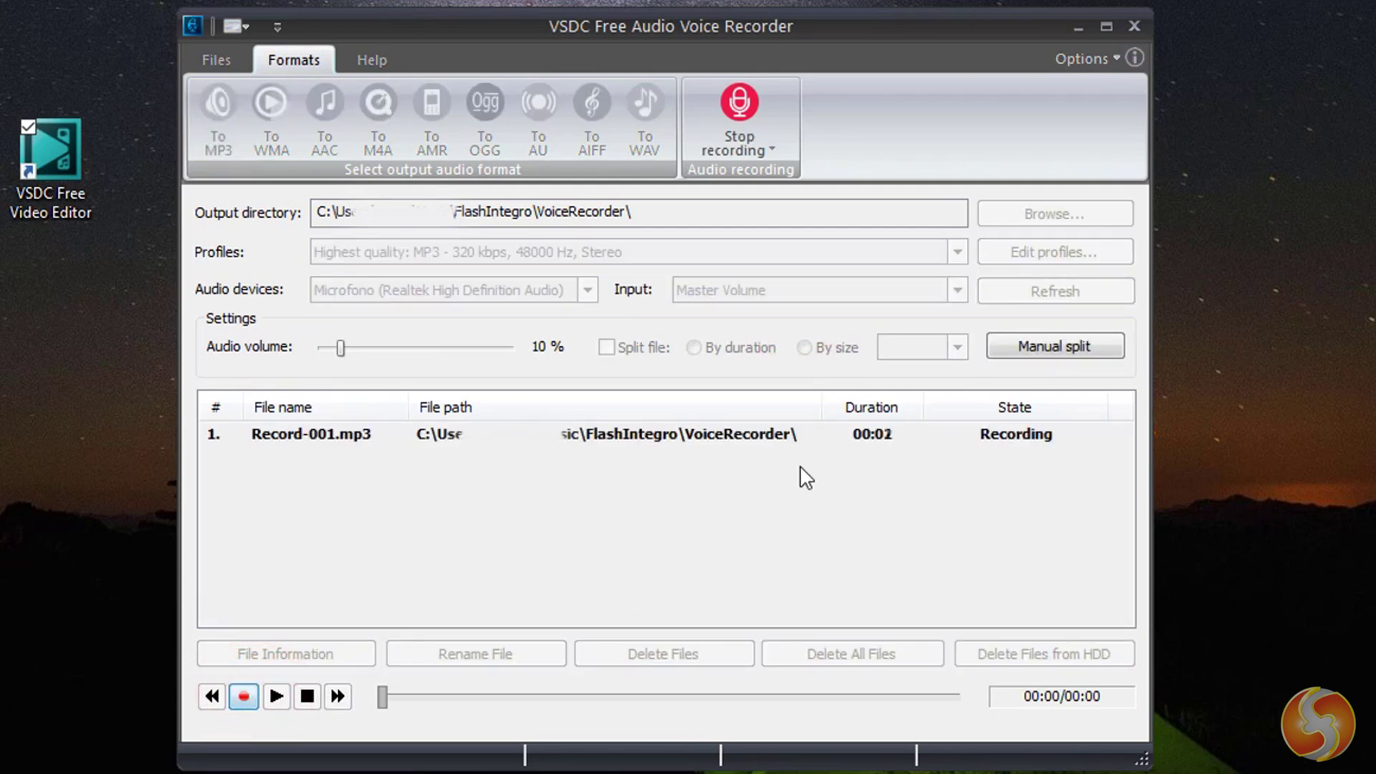
pyautogui.click(245, 706)
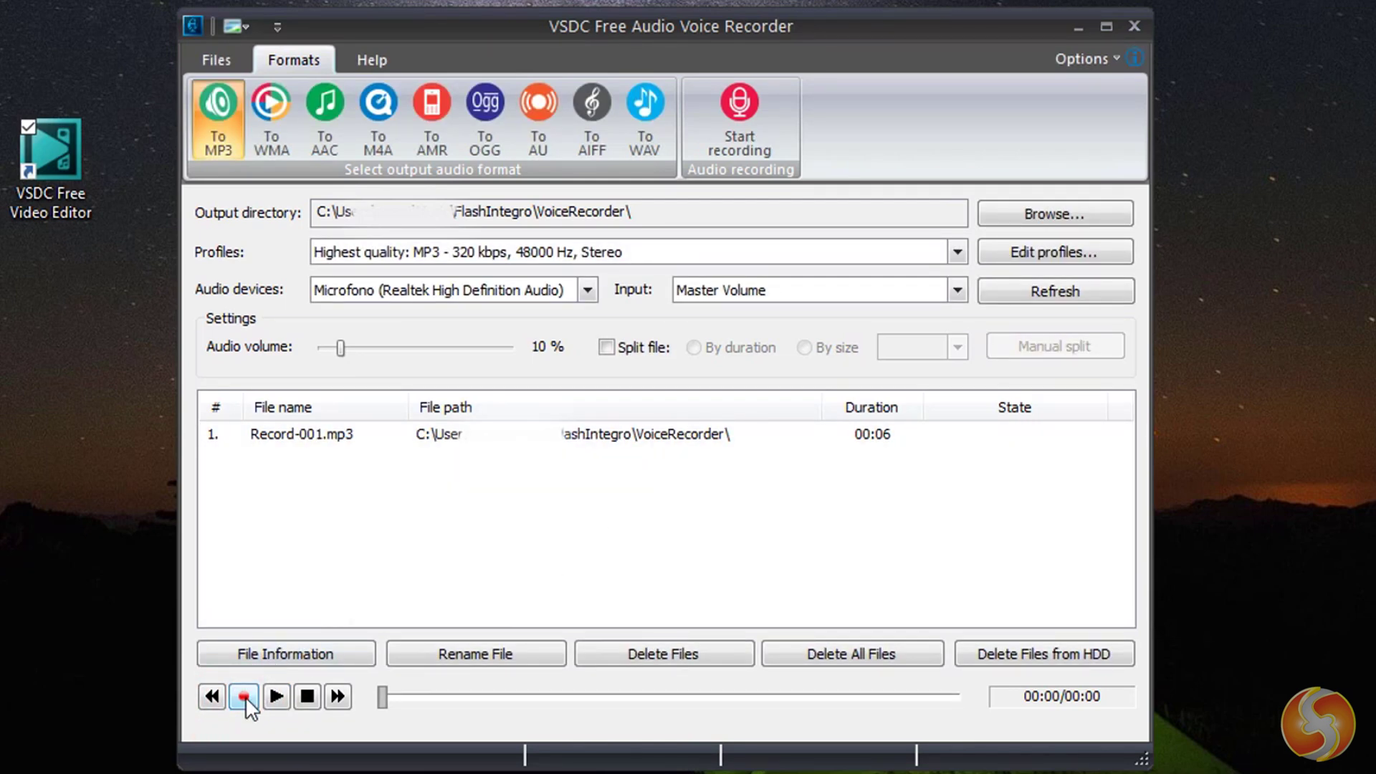
pyautogui.click(245, 701)
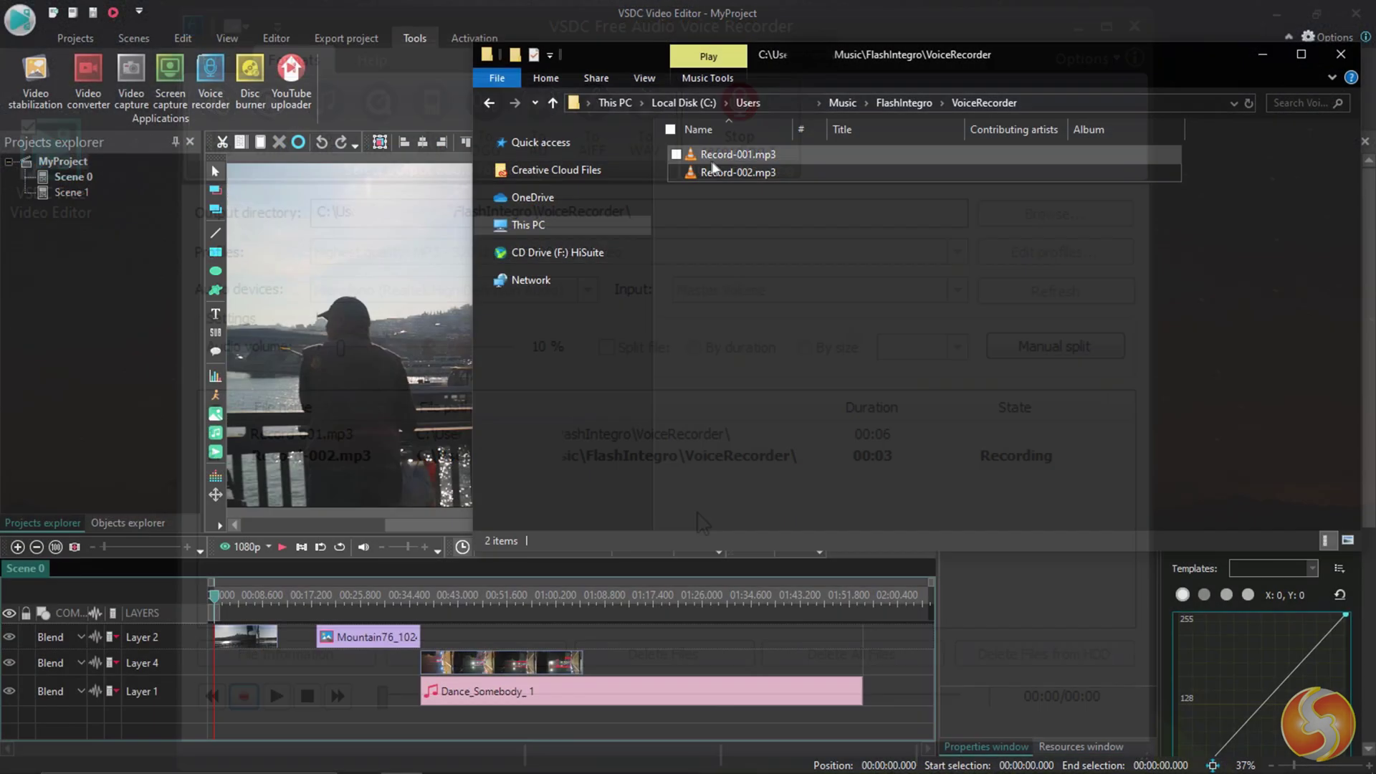
# - Drag Record-001.mp3 and Record-002.mp3 from the VoiceRecorder folder onto the timeline as Layer 3
pyautogui.moveTo(737, 154); pyautogui.dragTo(370, 664)
pyautogui.moveTo(244, 722); pyautogui.dragTo(245, 724)
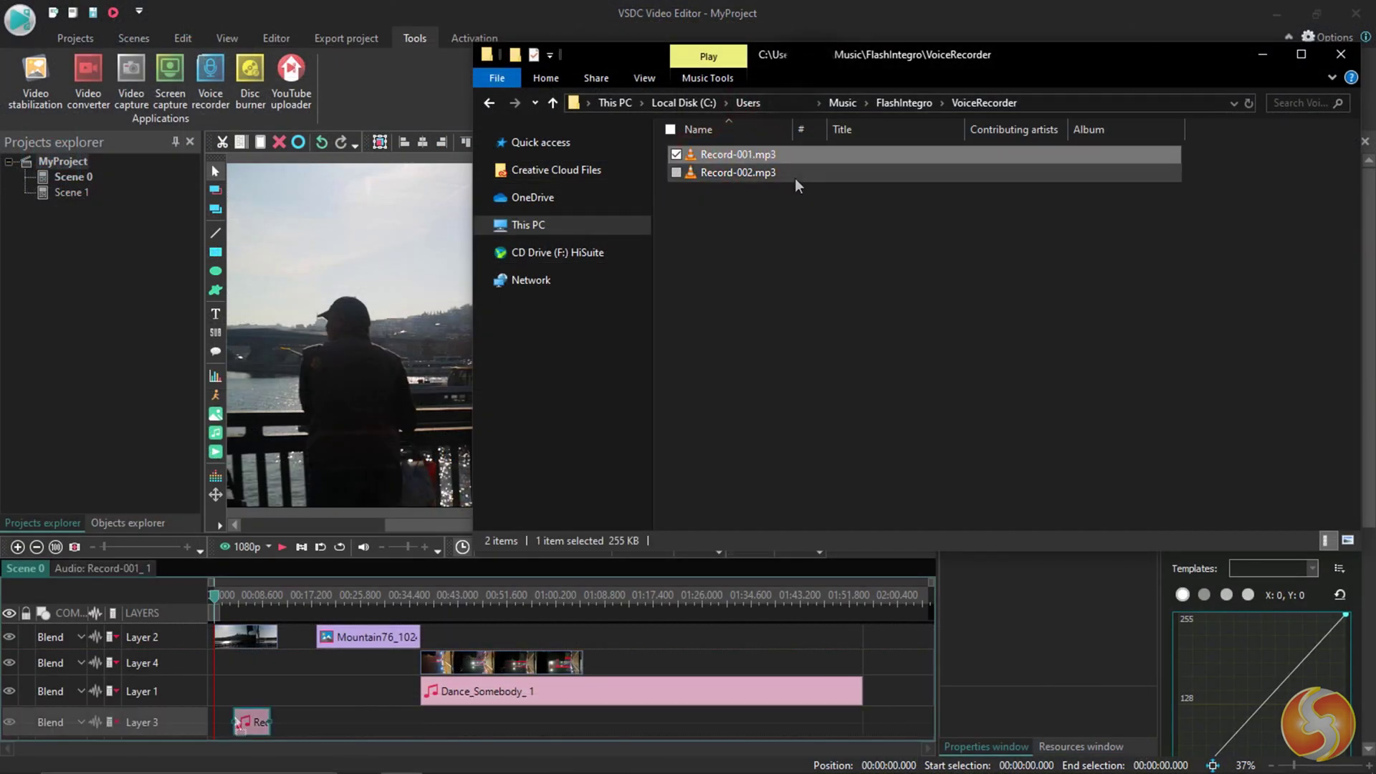
pyautogui.click(793, 176)
pyautogui.moveTo(764, 173); pyautogui.dragTo(316, 721)
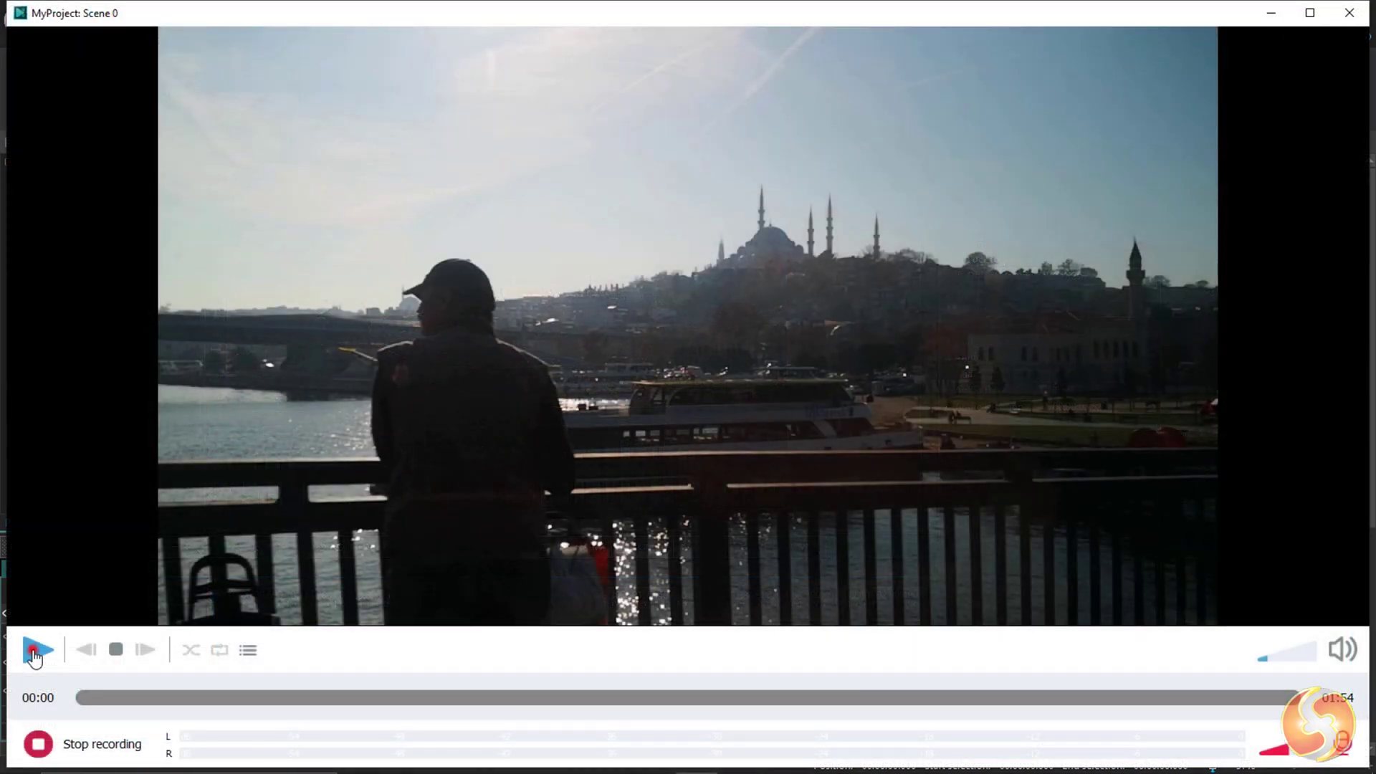
# - Preview the scene, then start a Voice over recording from the Editor tab's More tools list
pyautogui.click(34, 652)
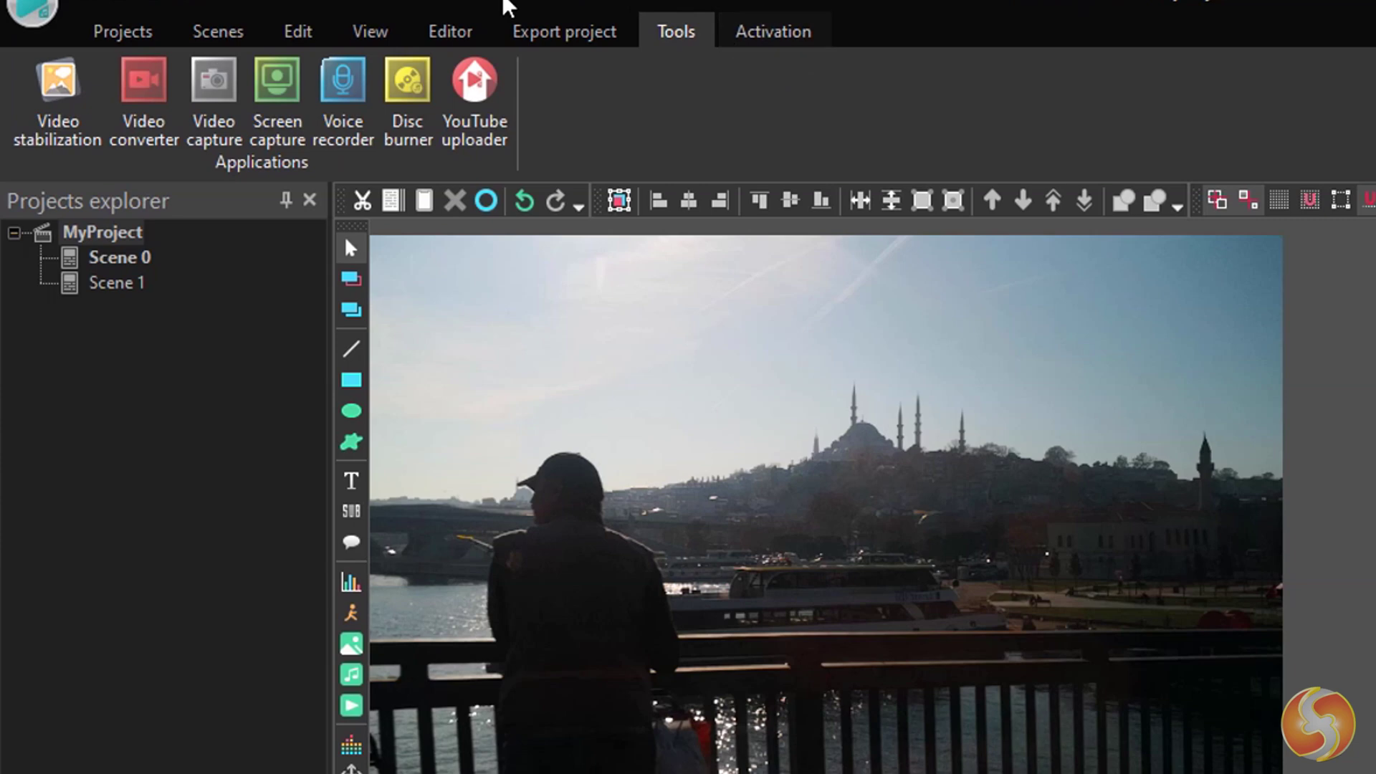
pyautogui.click(452, 30)
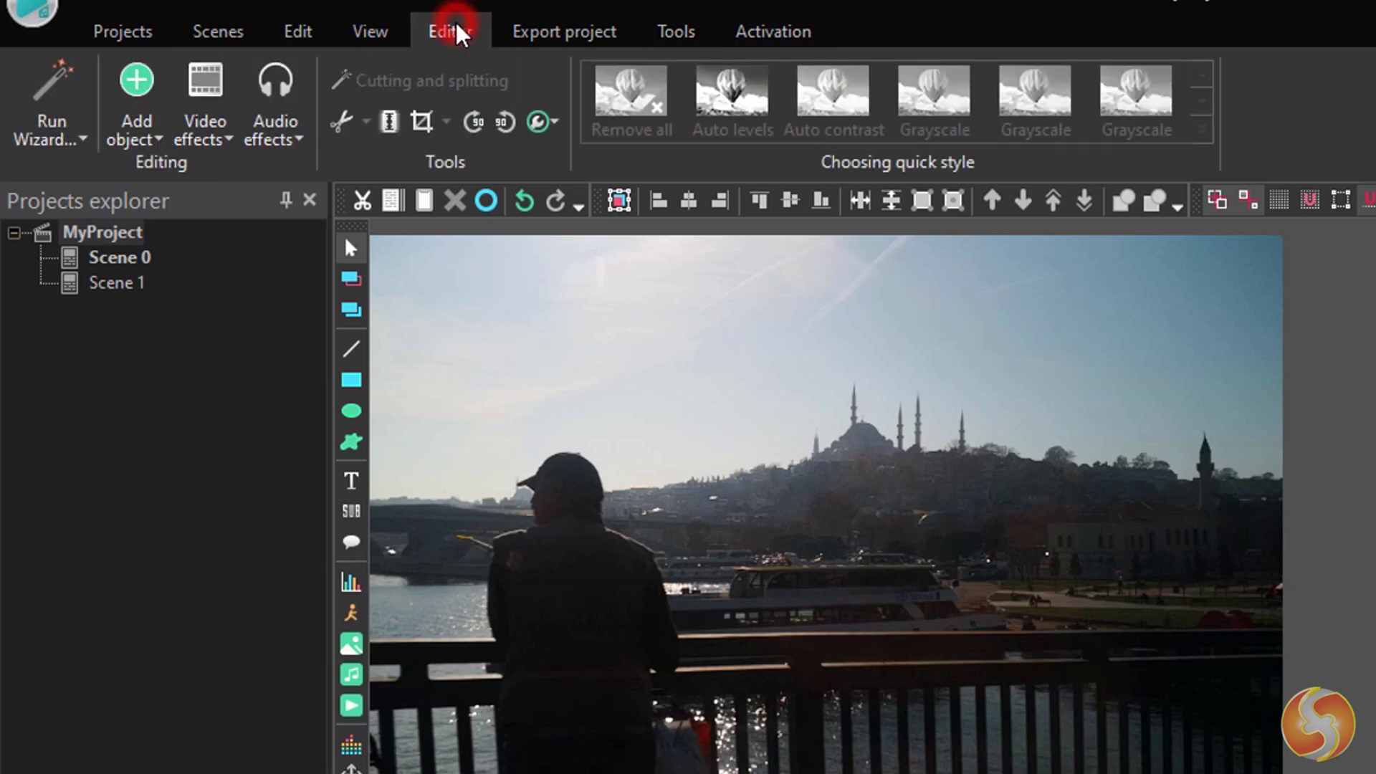
pyautogui.click(556, 123)
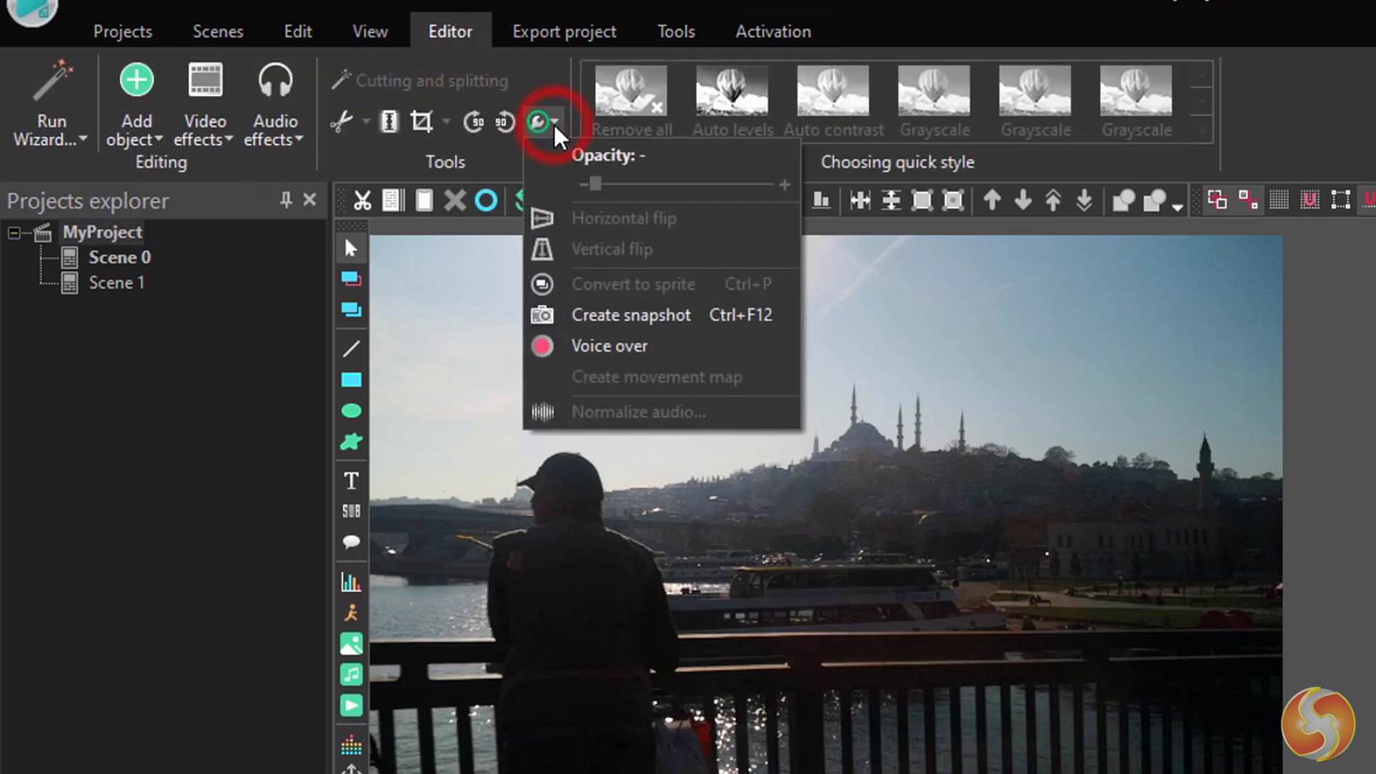
pyautogui.click(699, 347)
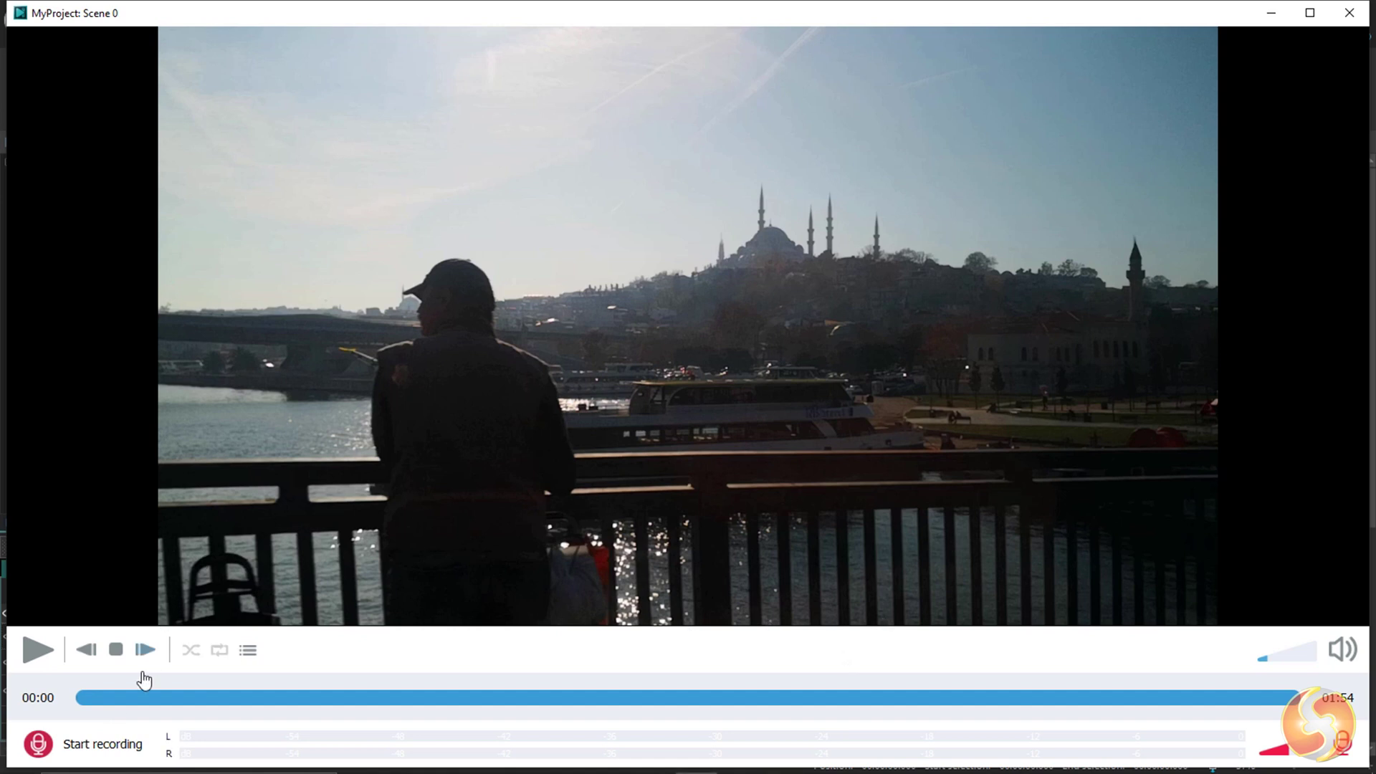
# - Record about 23 seconds of voice-over while the scene plays, dismissing the paused notice first
pyautogui.click(93, 748)
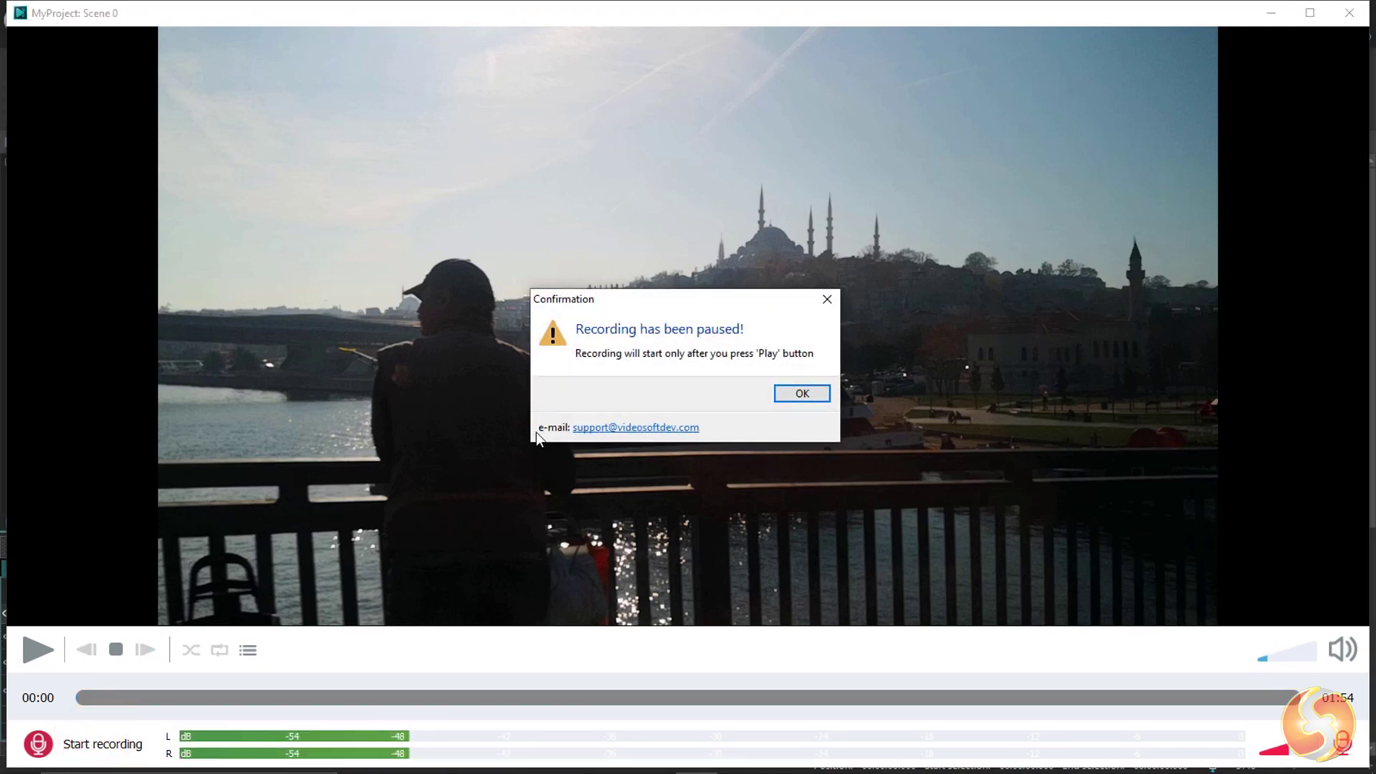
pyautogui.click(816, 395)
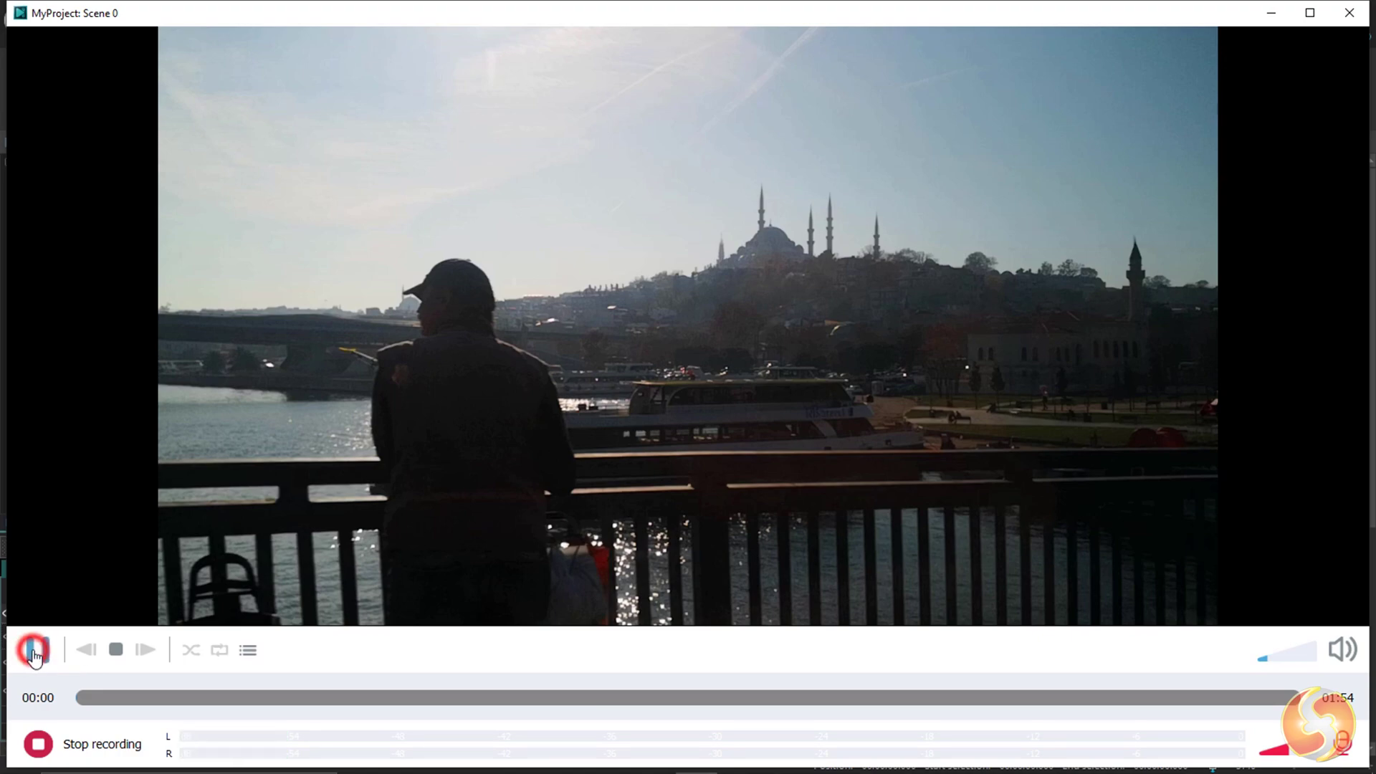
pyautogui.click(35, 652)
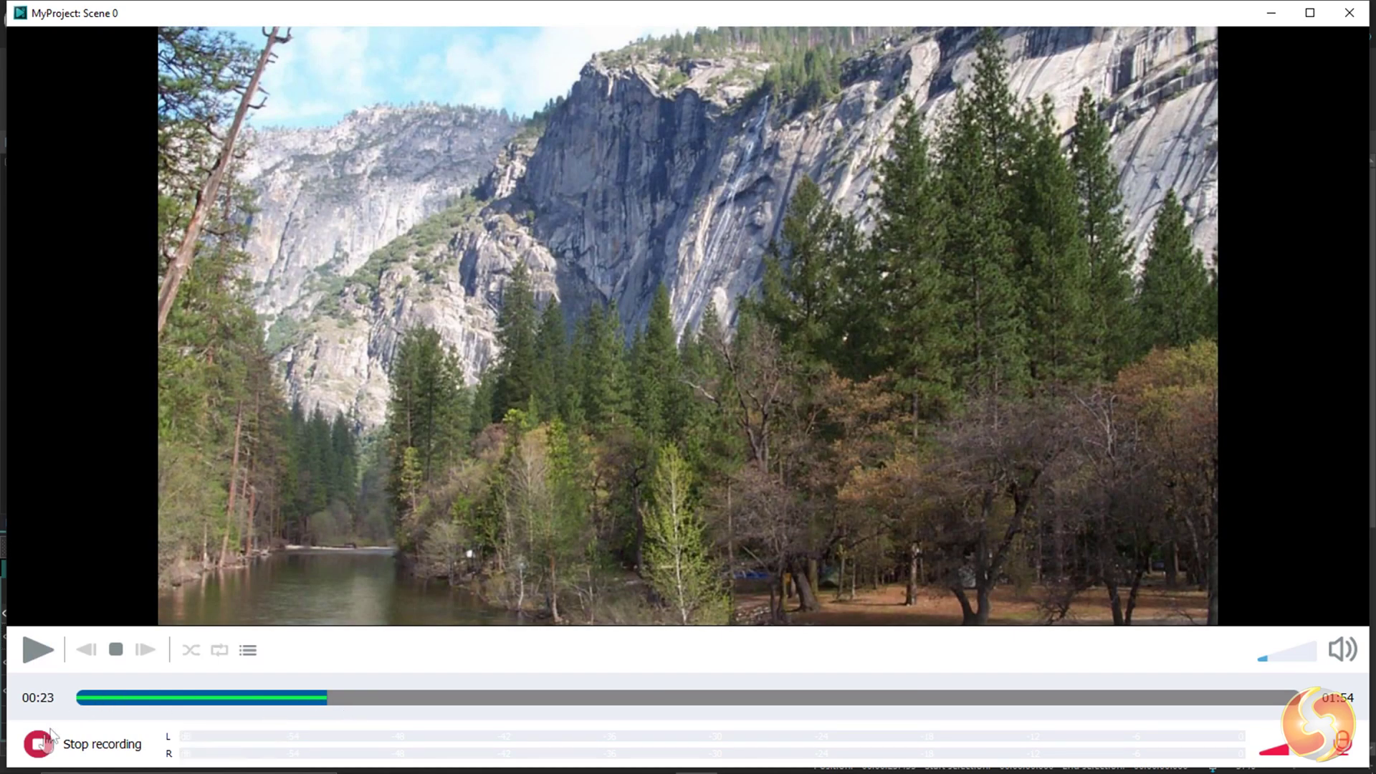
pyautogui.click(37, 745)
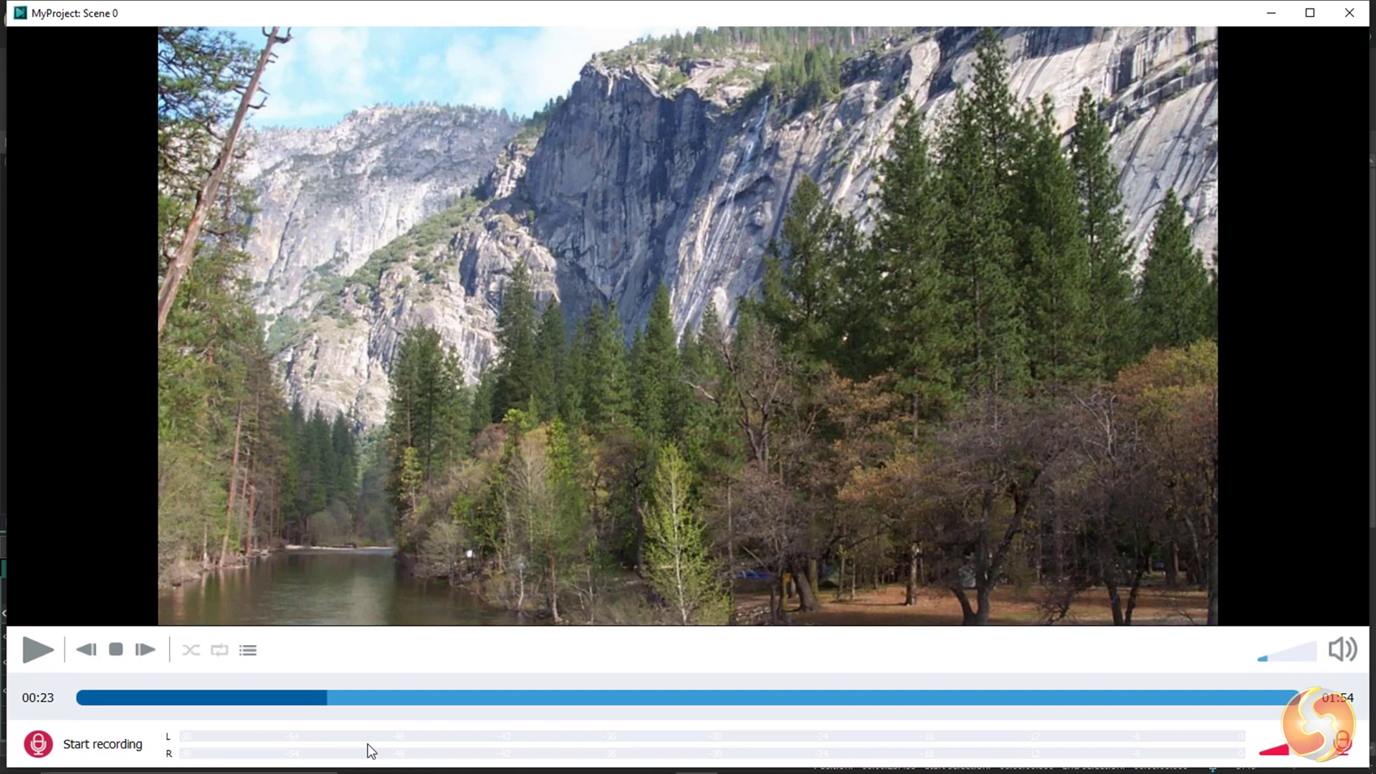
# - Close the recorder, accept adding the Record-000_3 voice-over as Layer 7, and zoom the timeline in
pyautogui.click(1352, 14)
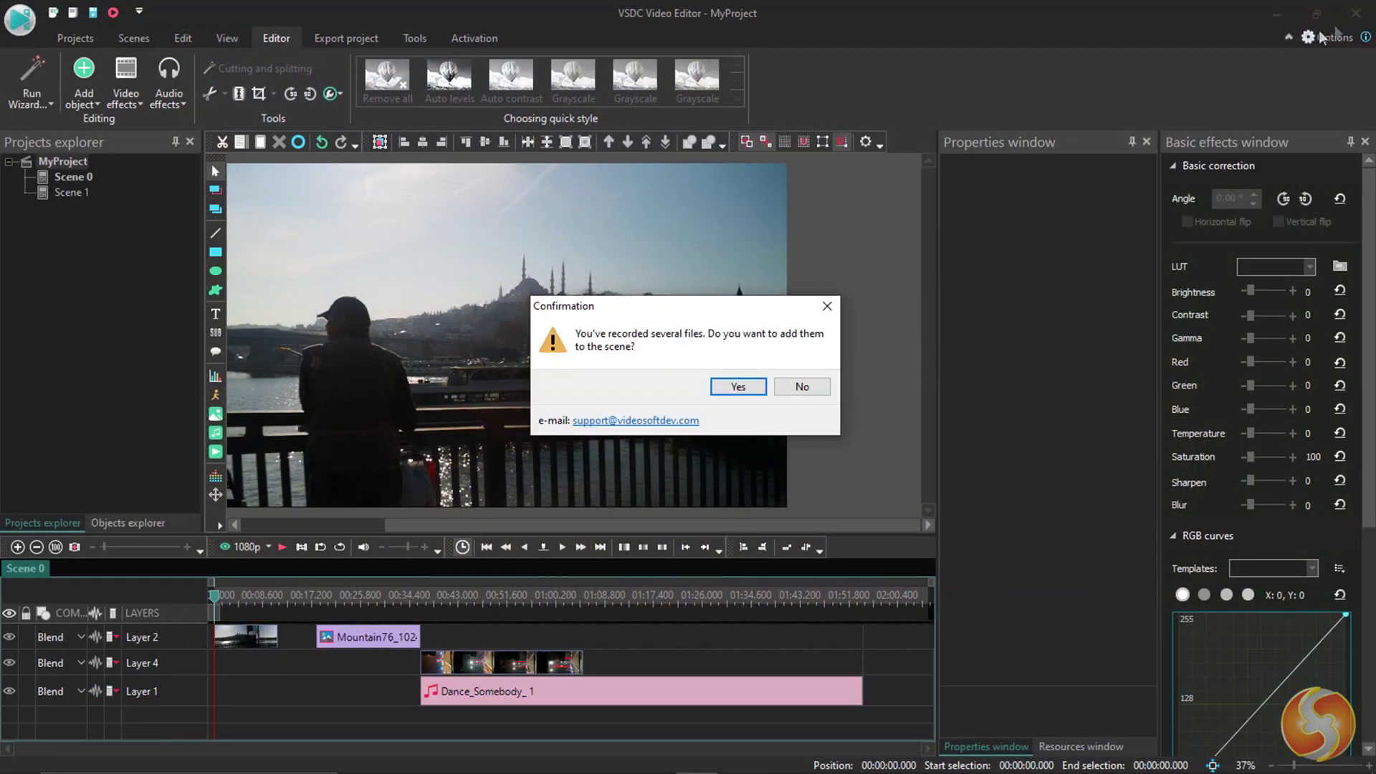
pyautogui.click(738, 387)
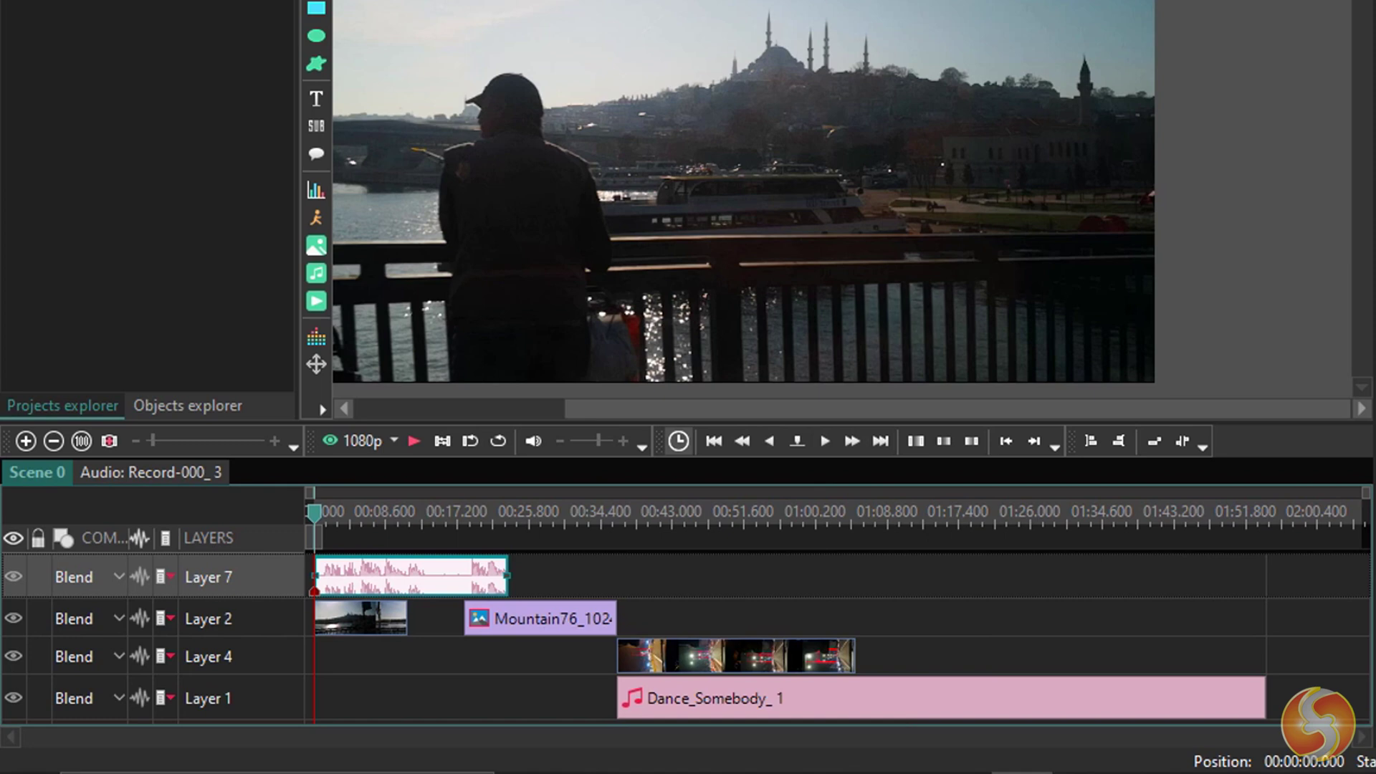
pyautogui.moveTo(1367, 493); pyautogui.dragTo(623, 483)
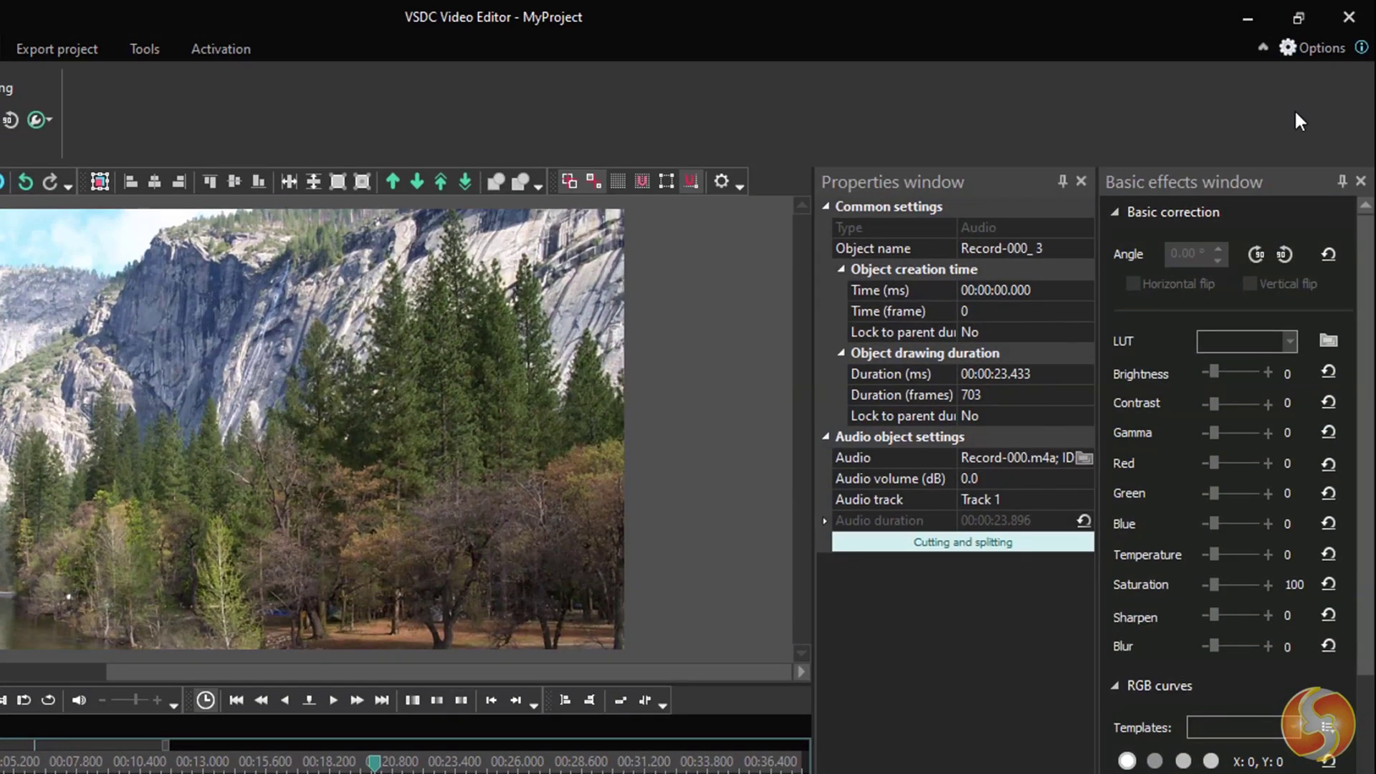
pyautogui.click(1322, 49)
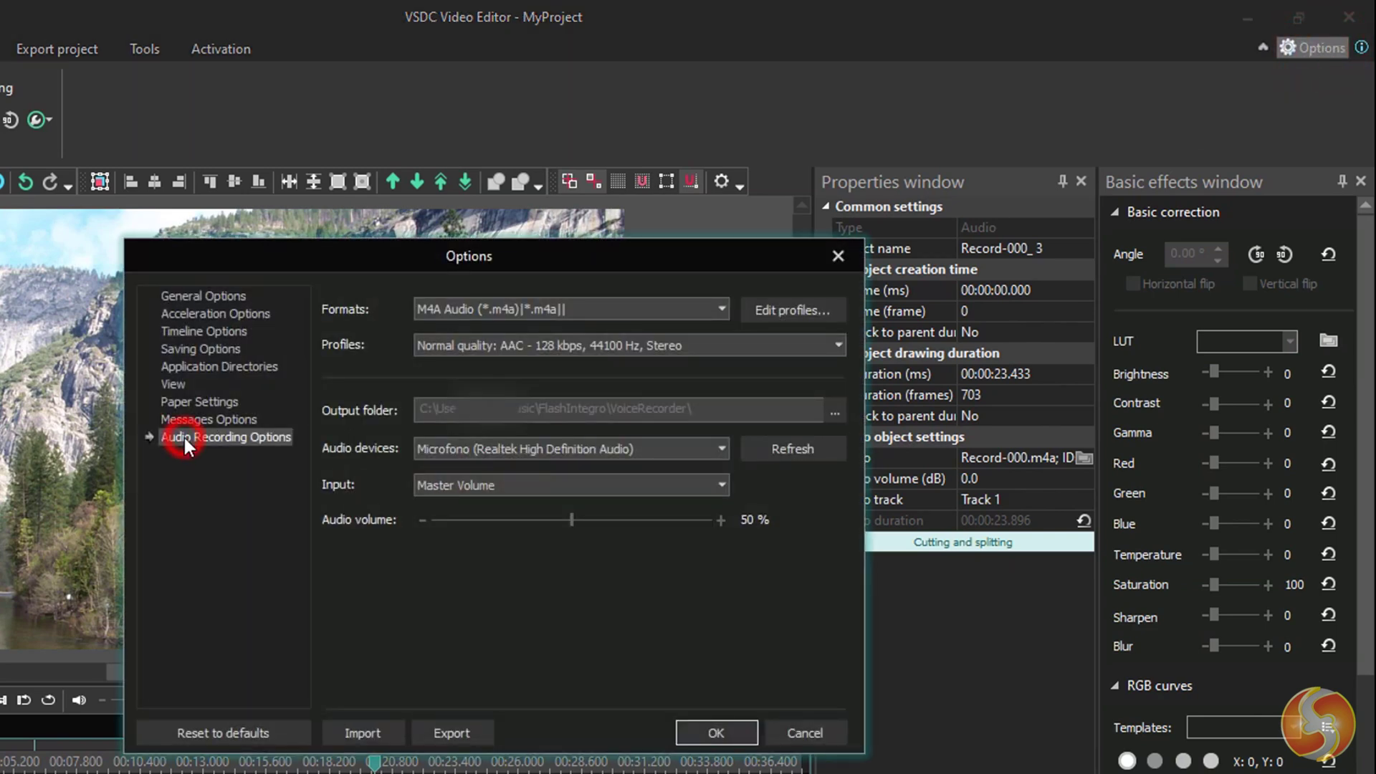
pyautogui.click(721, 306)
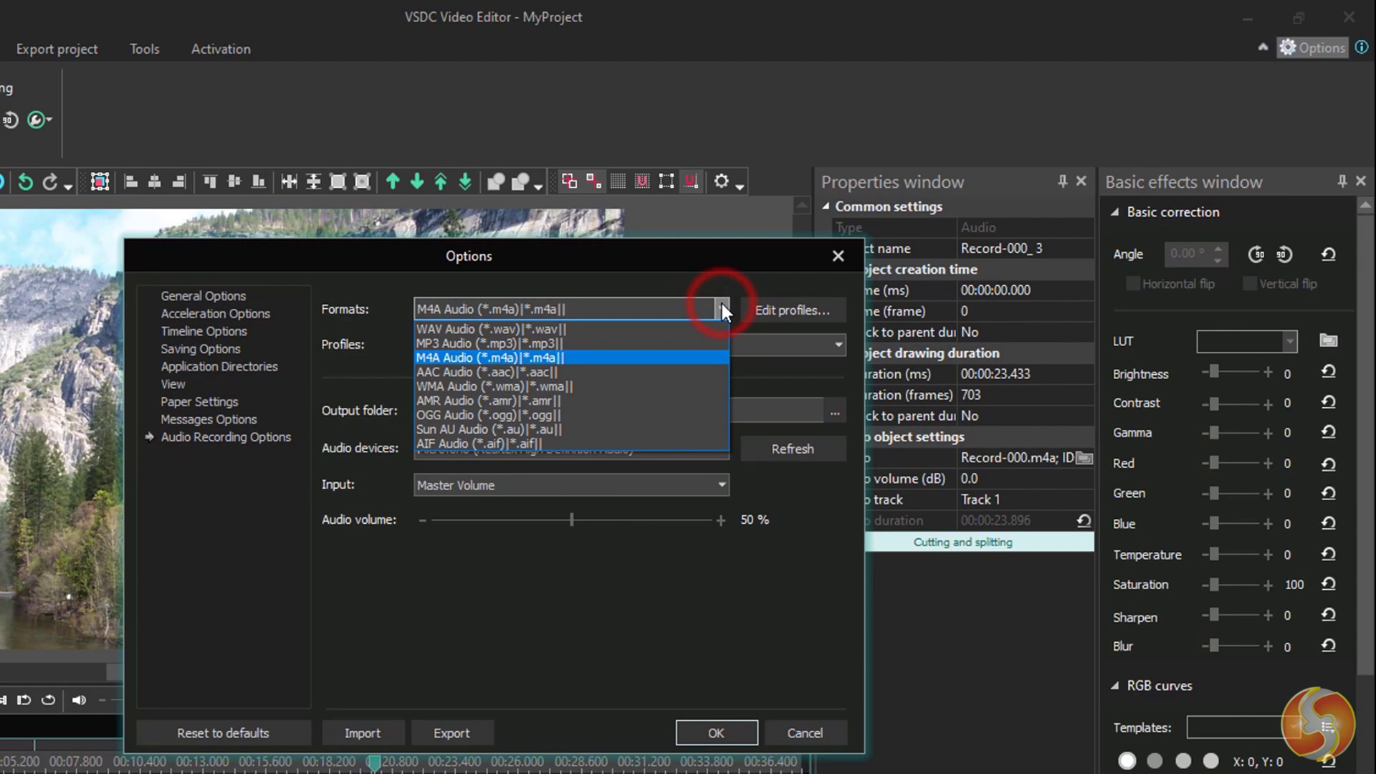
pyautogui.click(721, 304)
pyautogui.click(625, 449)
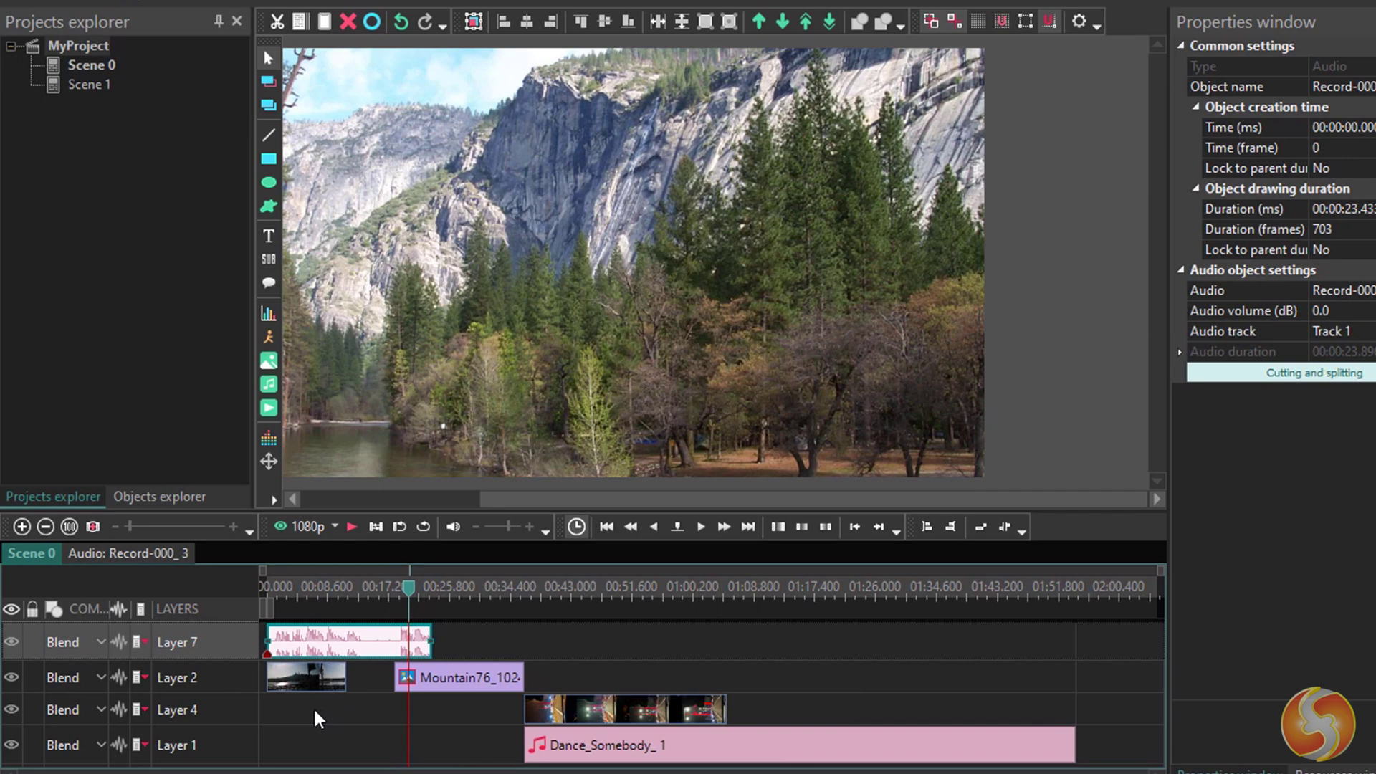
# - Turn on the waveform for Layer 1's Dance_Somebody_1 clip and zoom the timeline to the clip's end
pyautogui.click(119, 749)
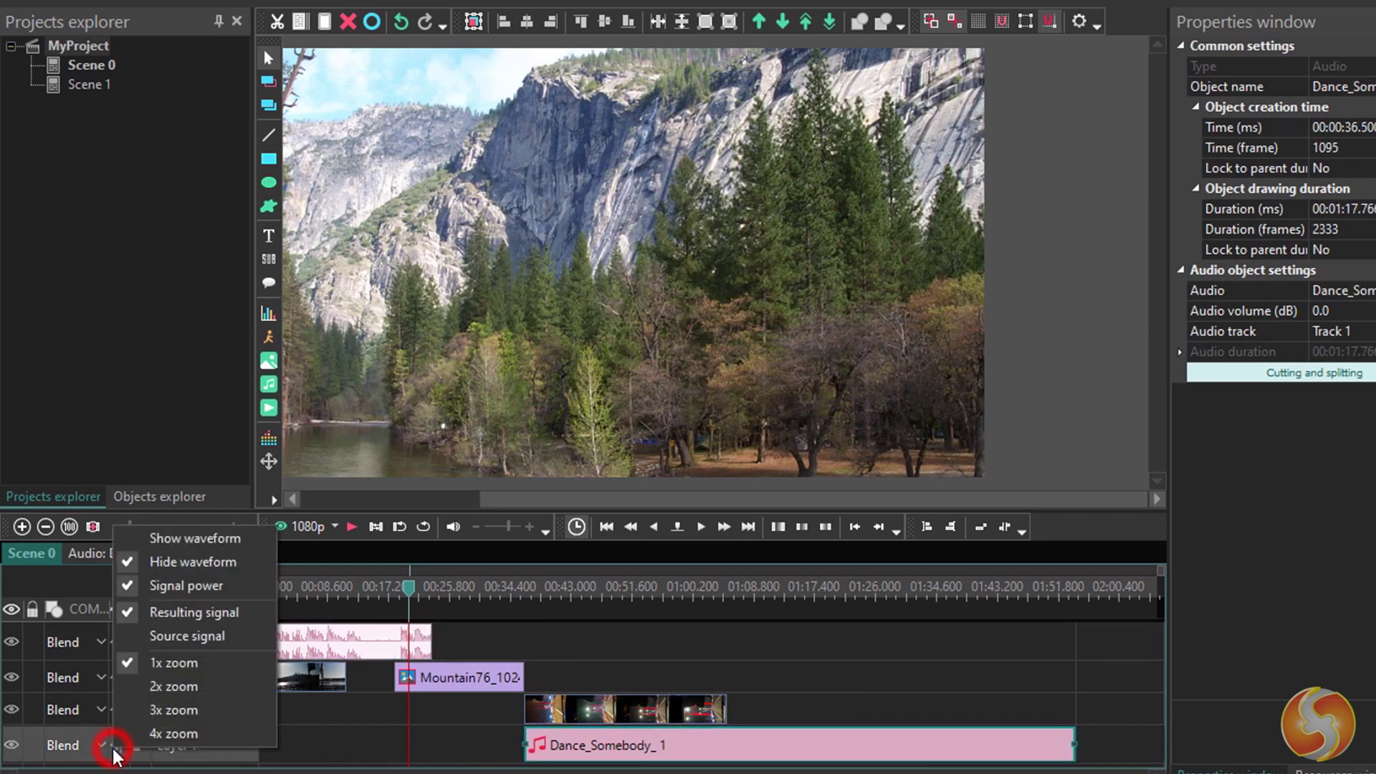
pyautogui.click(186, 546)
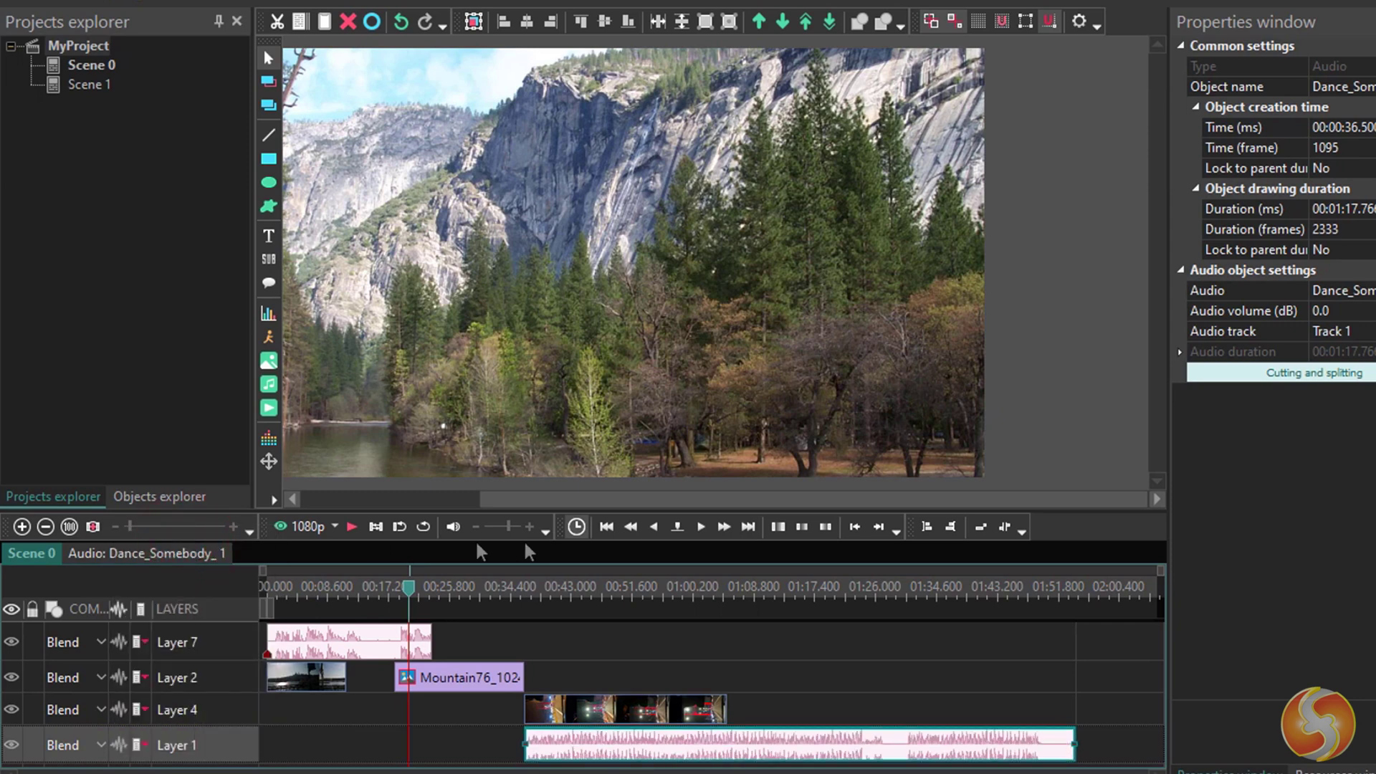
pyautogui.click(670, 591)
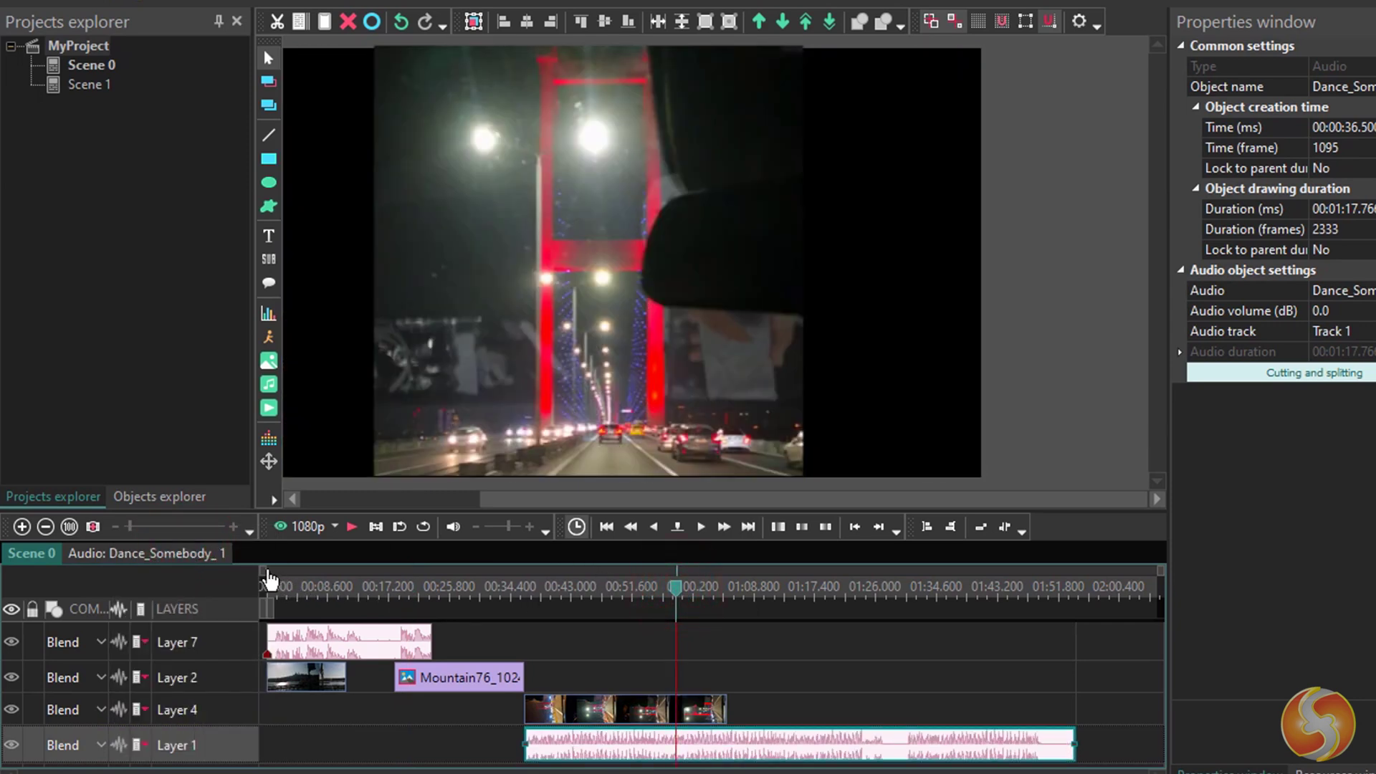
pyautogui.click(269, 573)
pyautogui.moveTo(264, 571); pyautogui.dragTo(868, 579)
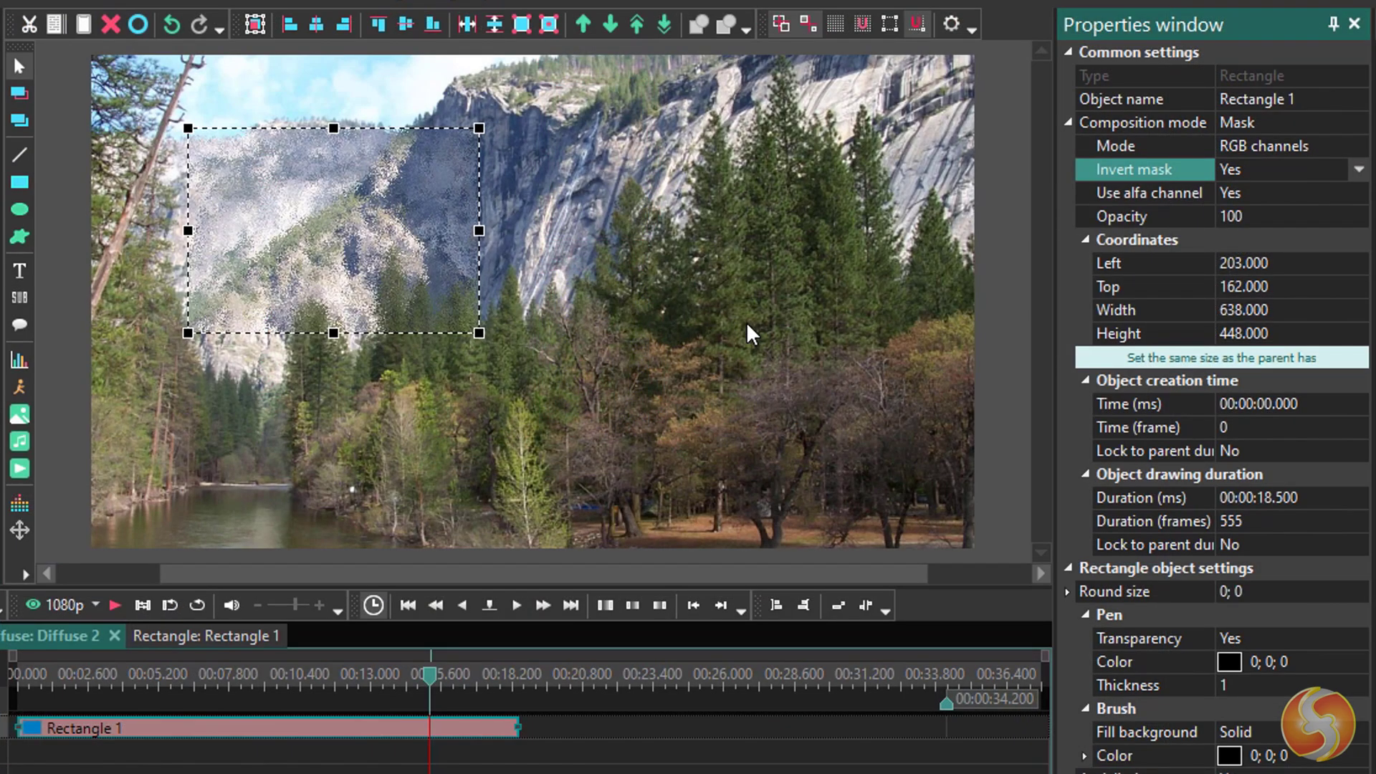
# - Move the inverted rectangle mask up and right, then select the Mountain76_1024_1 clip on Layer 2
pyautogui.moveTo(373, 224); pyautogui.dragTo(487, 273)
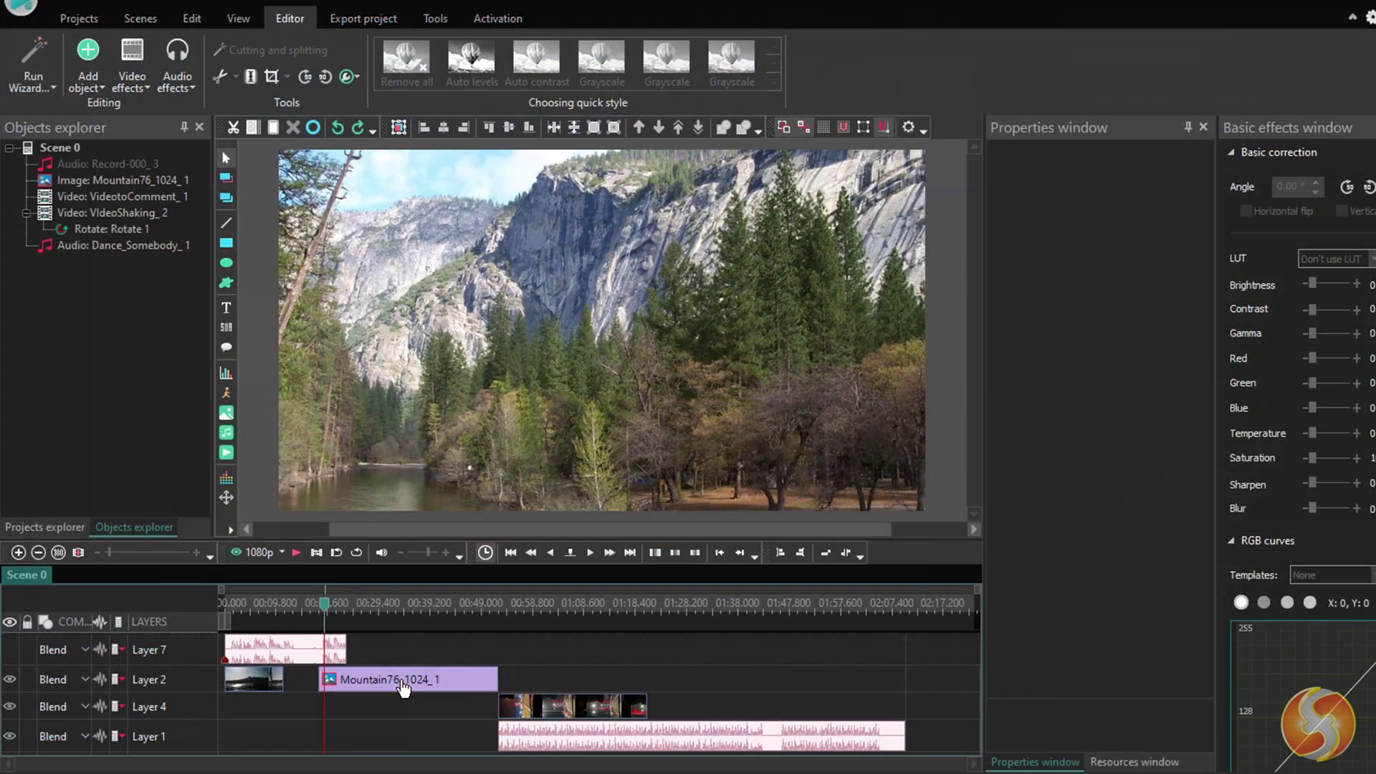
pyautogui.click(387, 681)
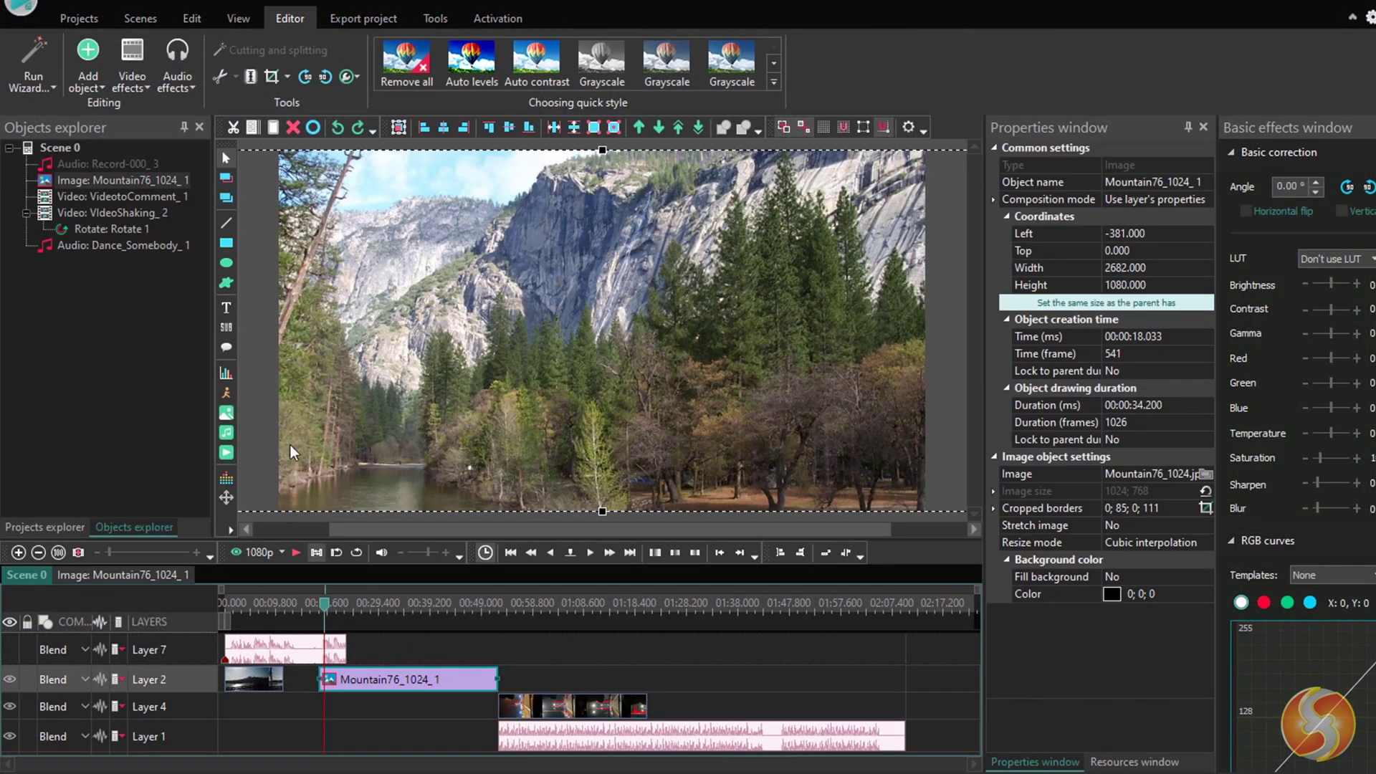
# - Apply the Diffuse filter to the Mountain76_1024_1 image
pyautogui.click(146, 81)
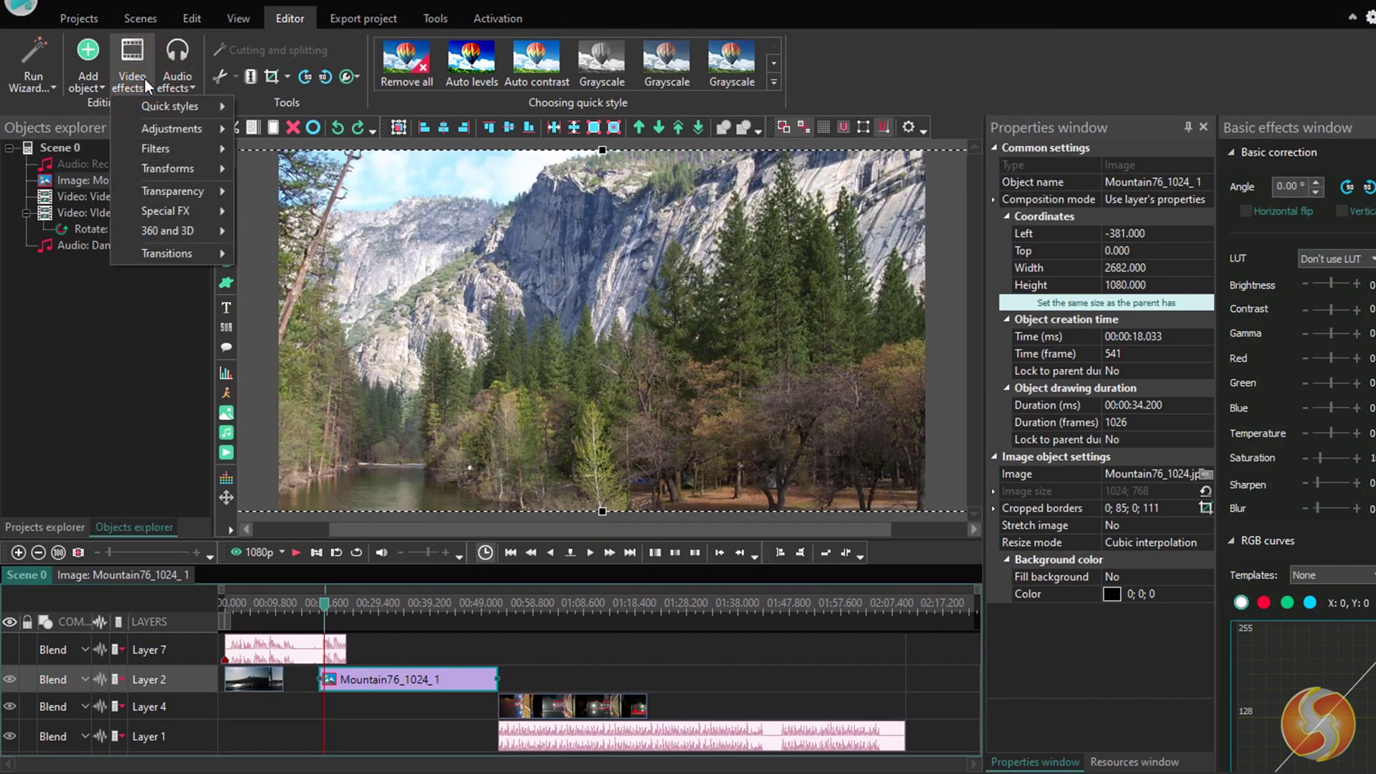
pyautogui.moveTo(178, 146)
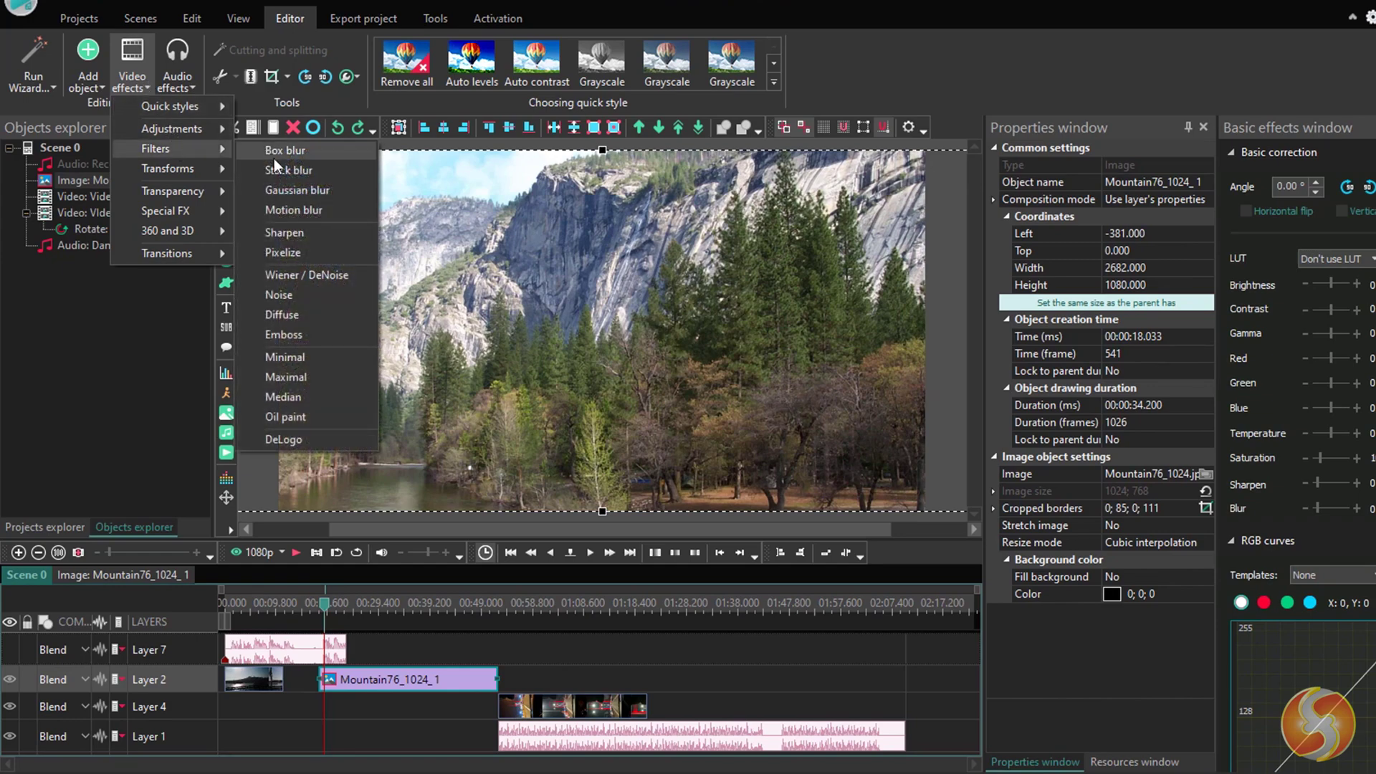
pyautogui.click(312, 315)
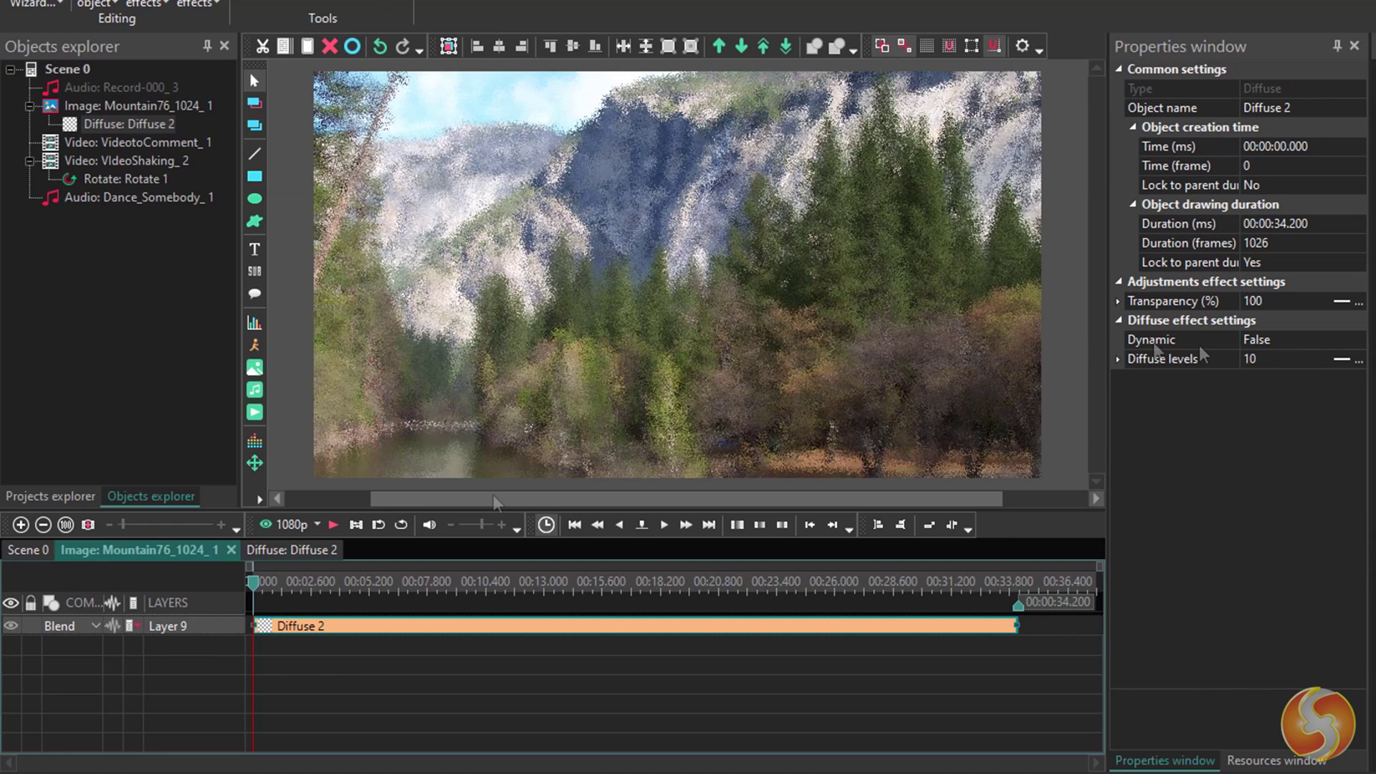
# - Set Diffuse levels to 8 and open the Diffuse 2 effect's own timeline
pyautogui.click(1282, 358)
pyautogui.click(1323, 357)
pyautogui.click(1323, 356)
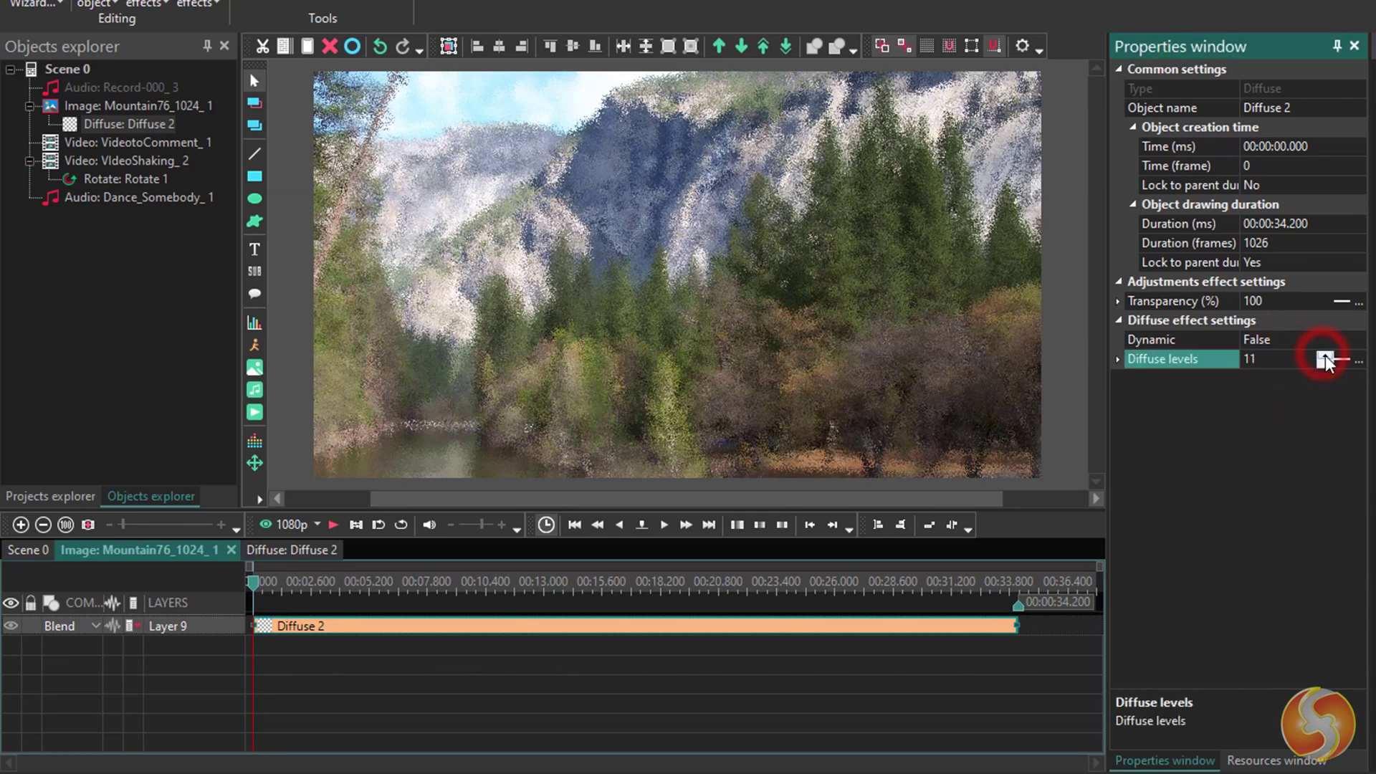
pyautogui.click(1324, 357)
pyautogui.click(1325, 358)
pyautogui.click(1325, 358)
pyautogui.click(1325, 358)
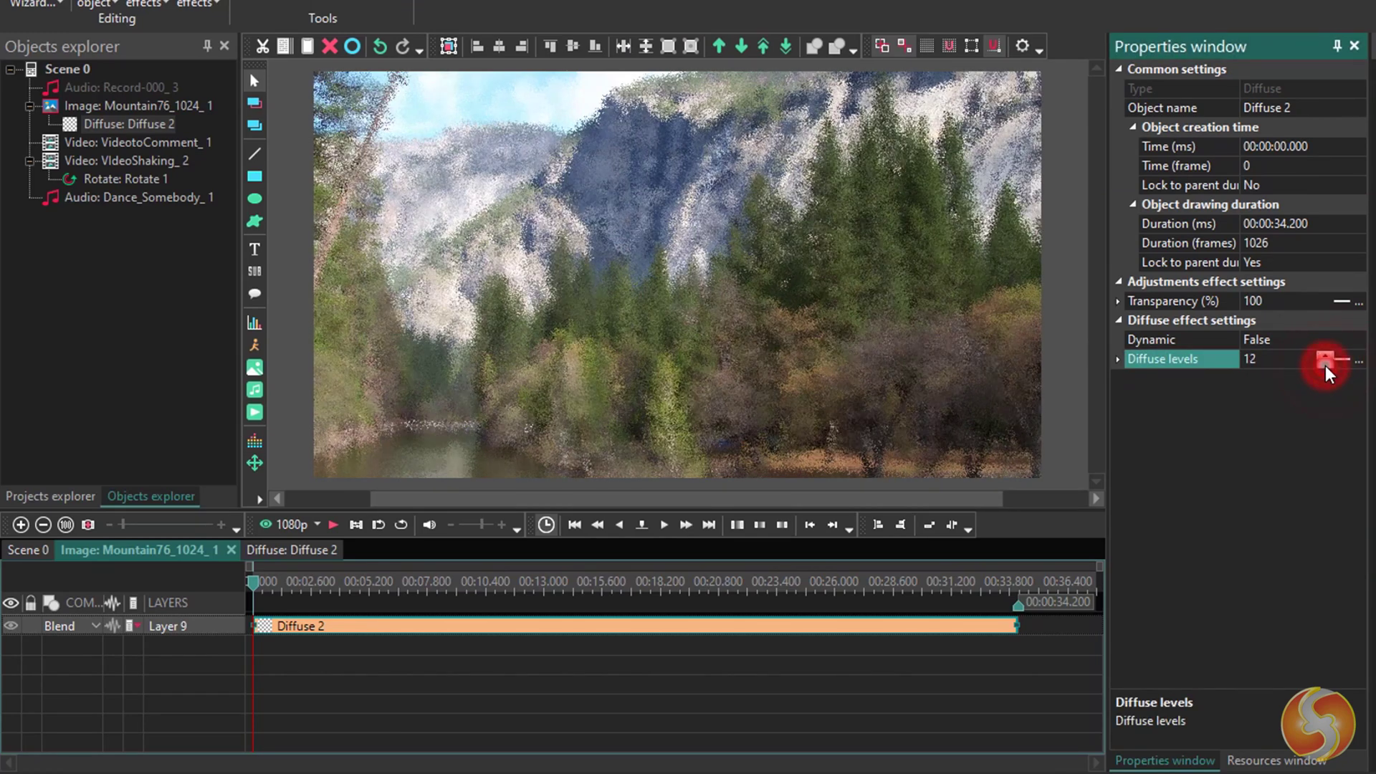
pyautogui.click(1326, 359)
pyautogui.doubleClick(457, 628)
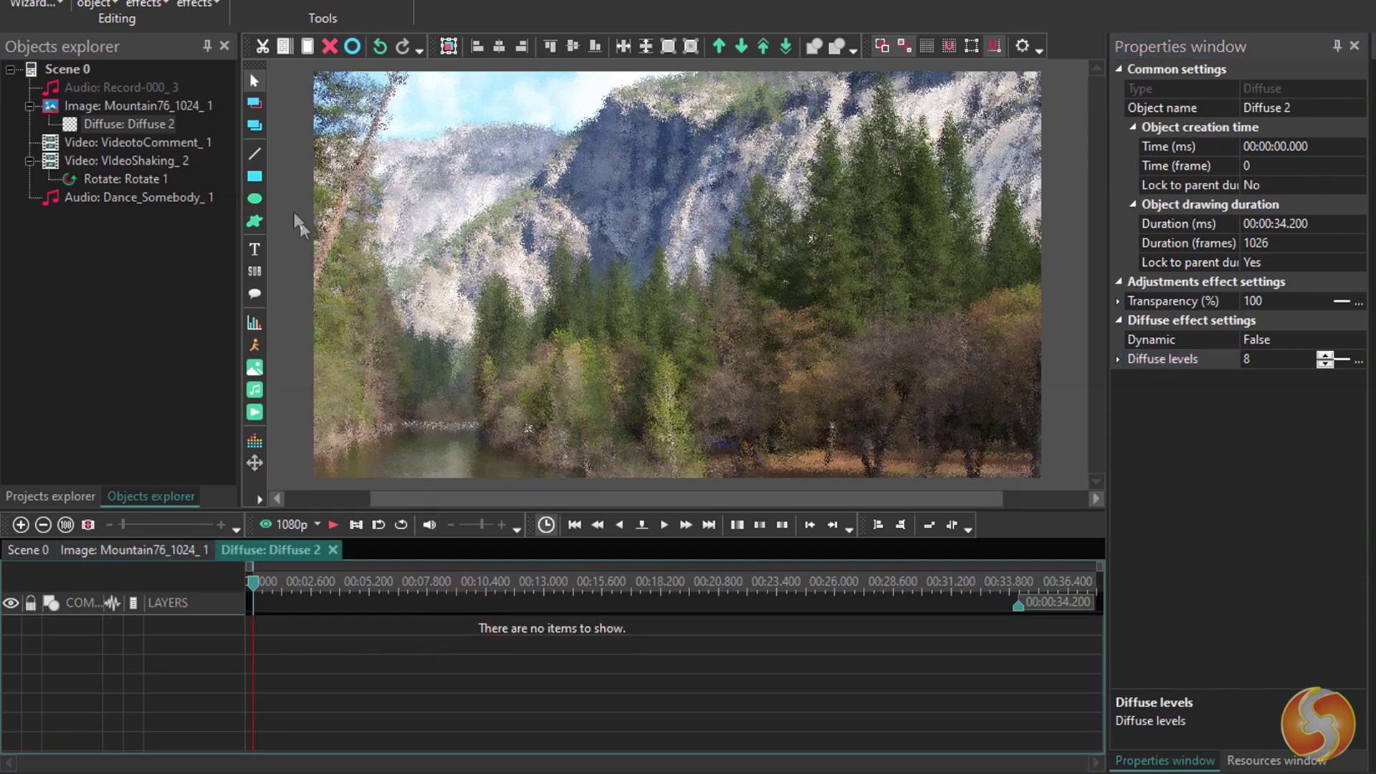
# - Draw a rectangle over the cliffs and shorten it to 18.5 seconds
pyautogui.click(256, 181)
pyautogui.click(1005, 448)
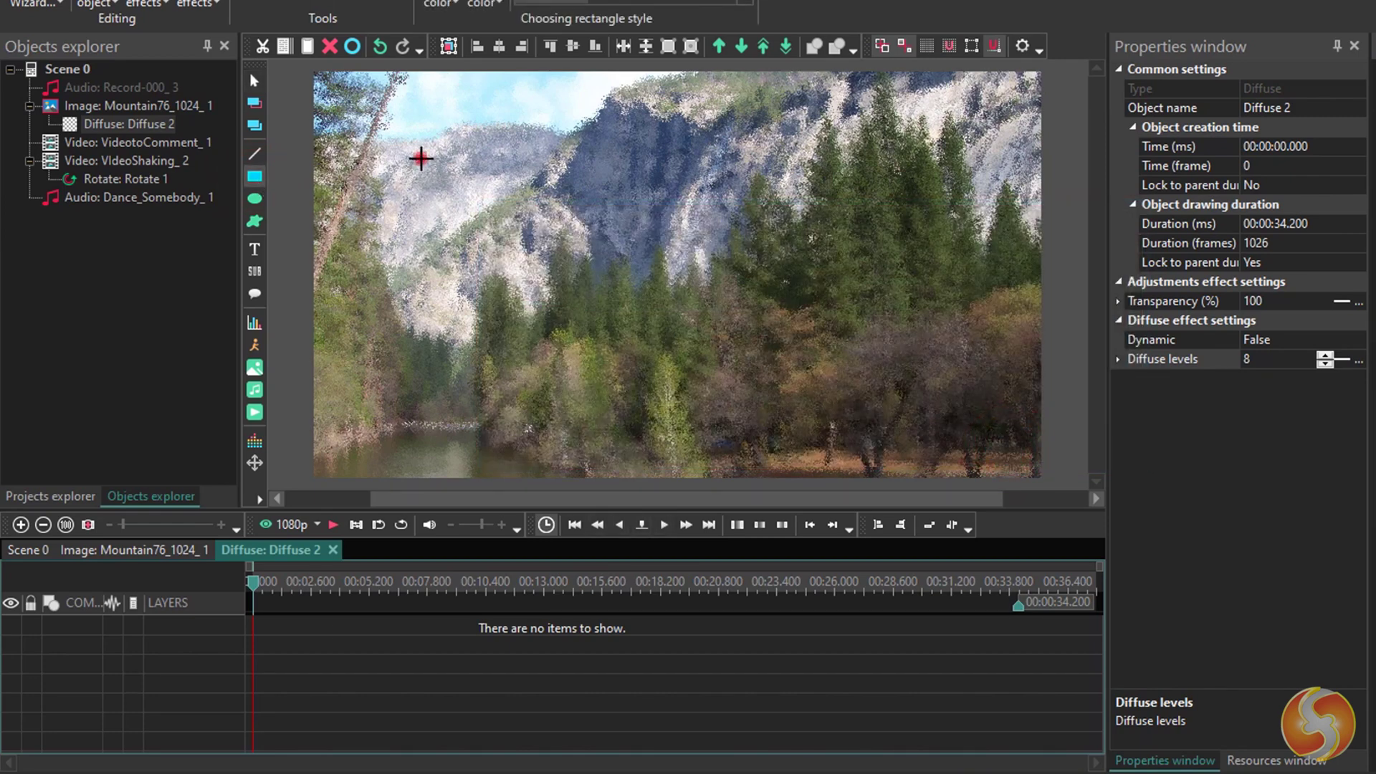
pyautogui.moveTo(421, 157)
pyautogui.mouseDown()
pyautogui.moveTo(616, 258)
pyautogui.moveTo(661, 327)
pyautogui.mouseUp()
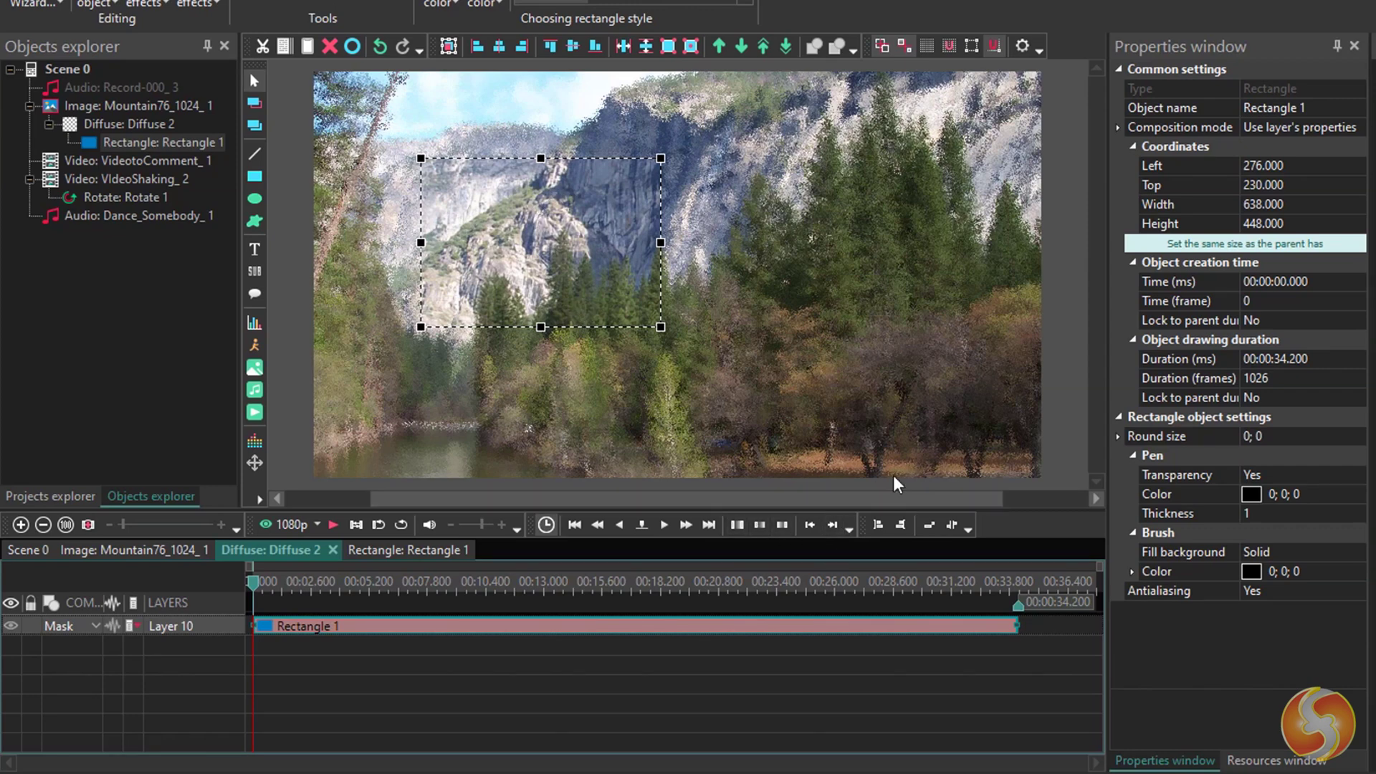
pyautogui.moveTo(1015, 625); pyautogui.dragTo(665, 625)
# - Preview the effect, then move Rectangle 1 right to Left 203, Top 162 over the cliff
pyautogui.click(482, 580)
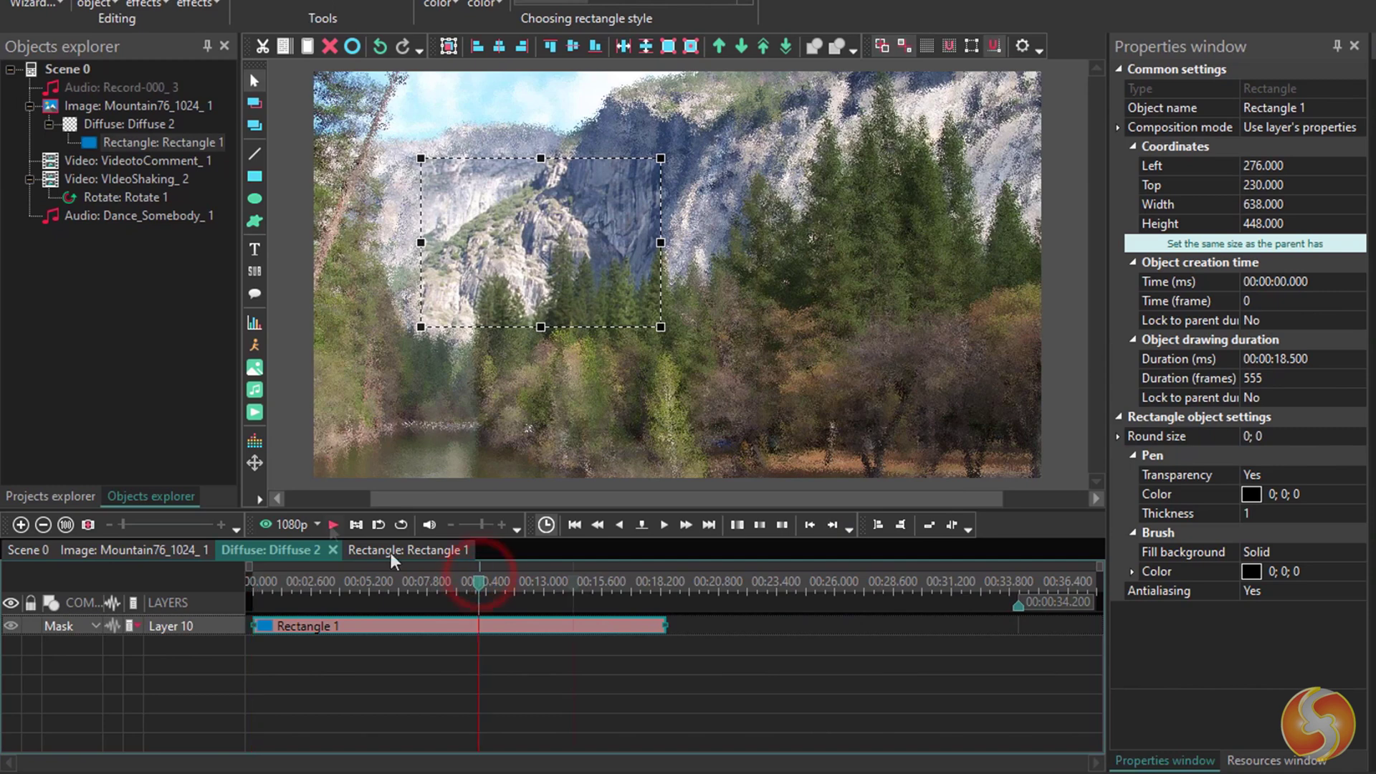
pyautogui.click(334, 525)
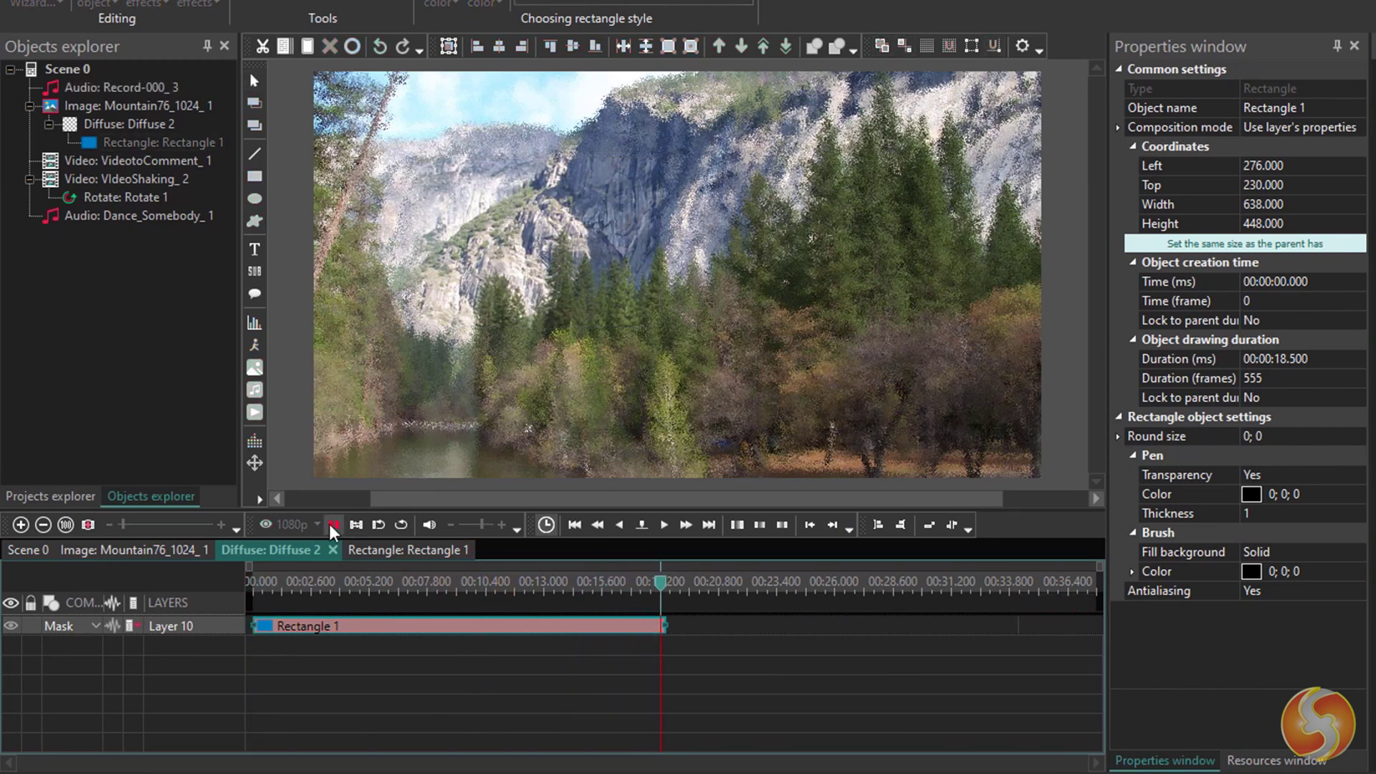
pyautogui.click(333, 525)
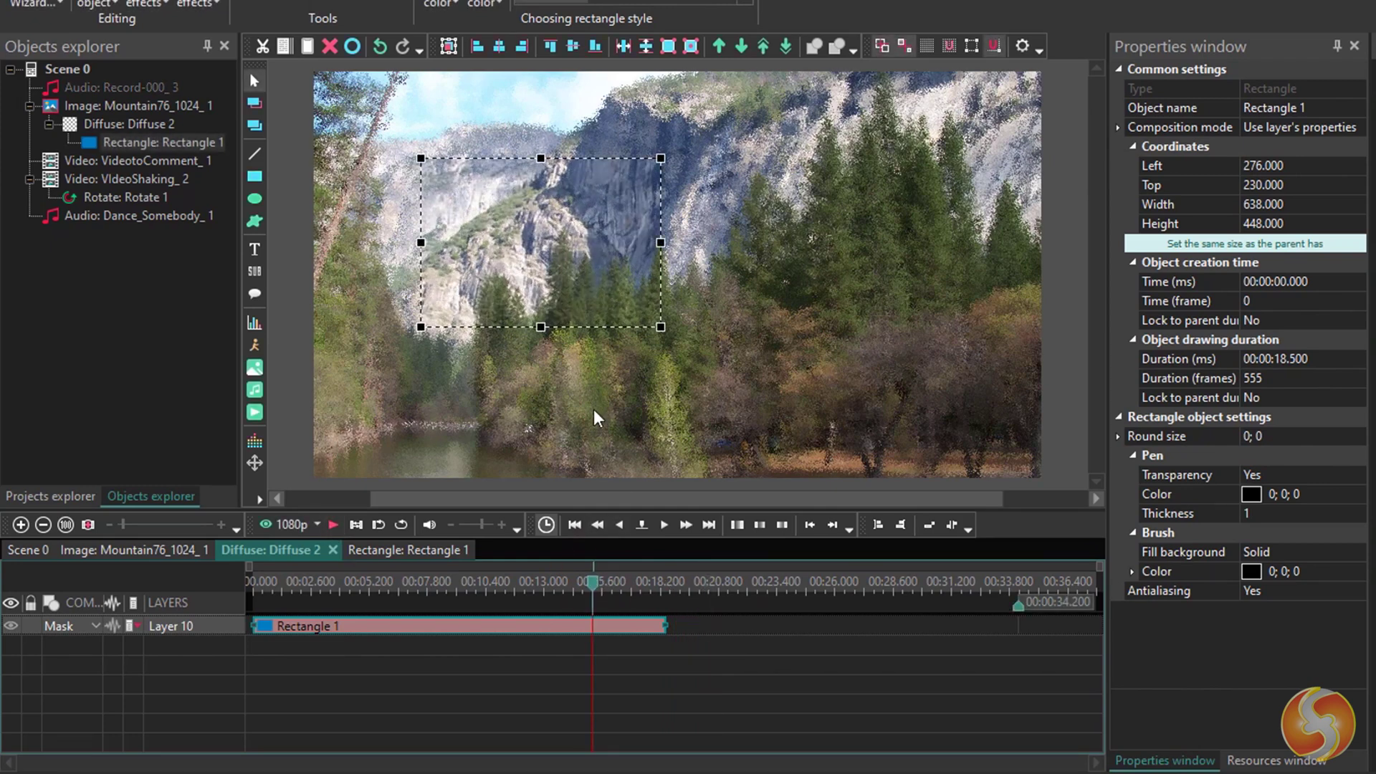
pyautogui.moveTo(588, 268); pyautogui.dragTo(493, 223)
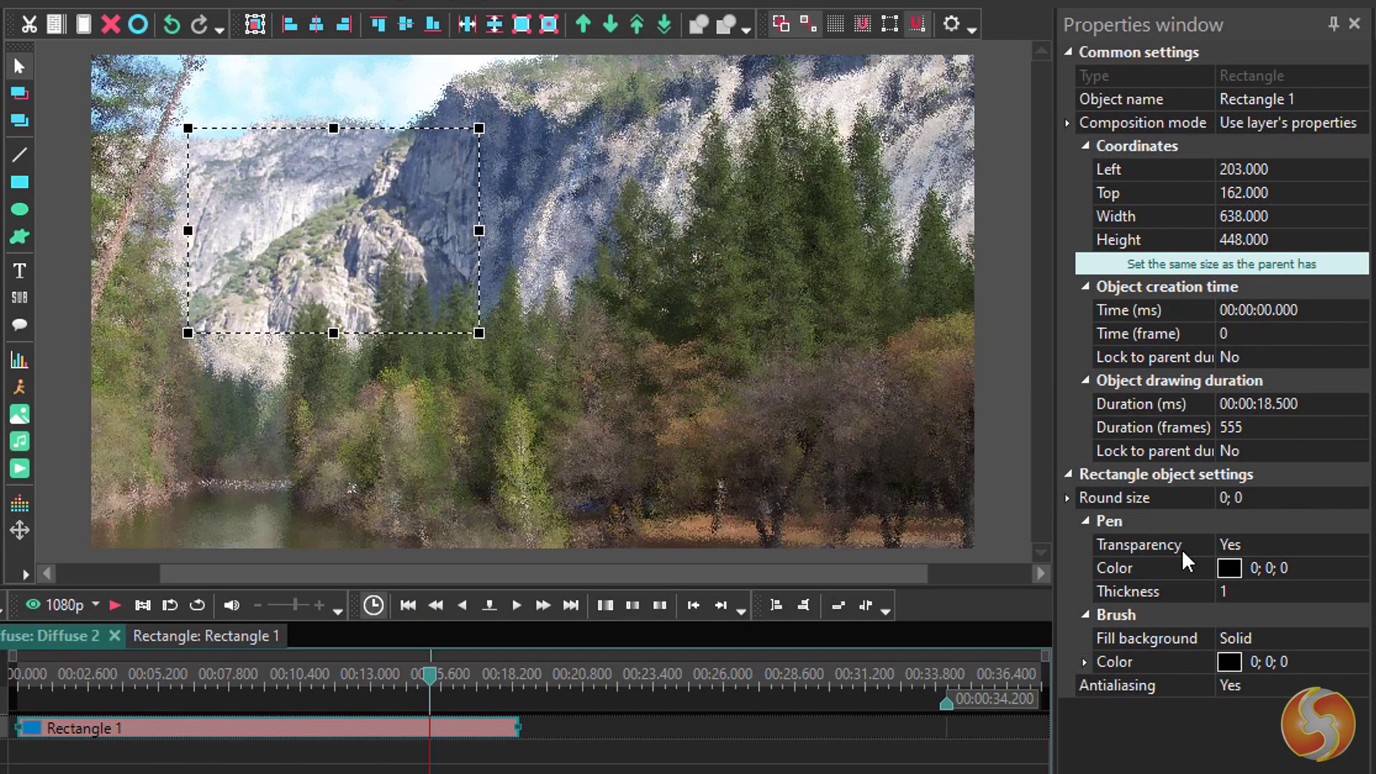
# - Set Rectangle 1's composition mode to Mask, adjust its opacity, and set Invert mask to Yes
pyautogui.click(1068, 122)
pyautogui.click(1350, 126)
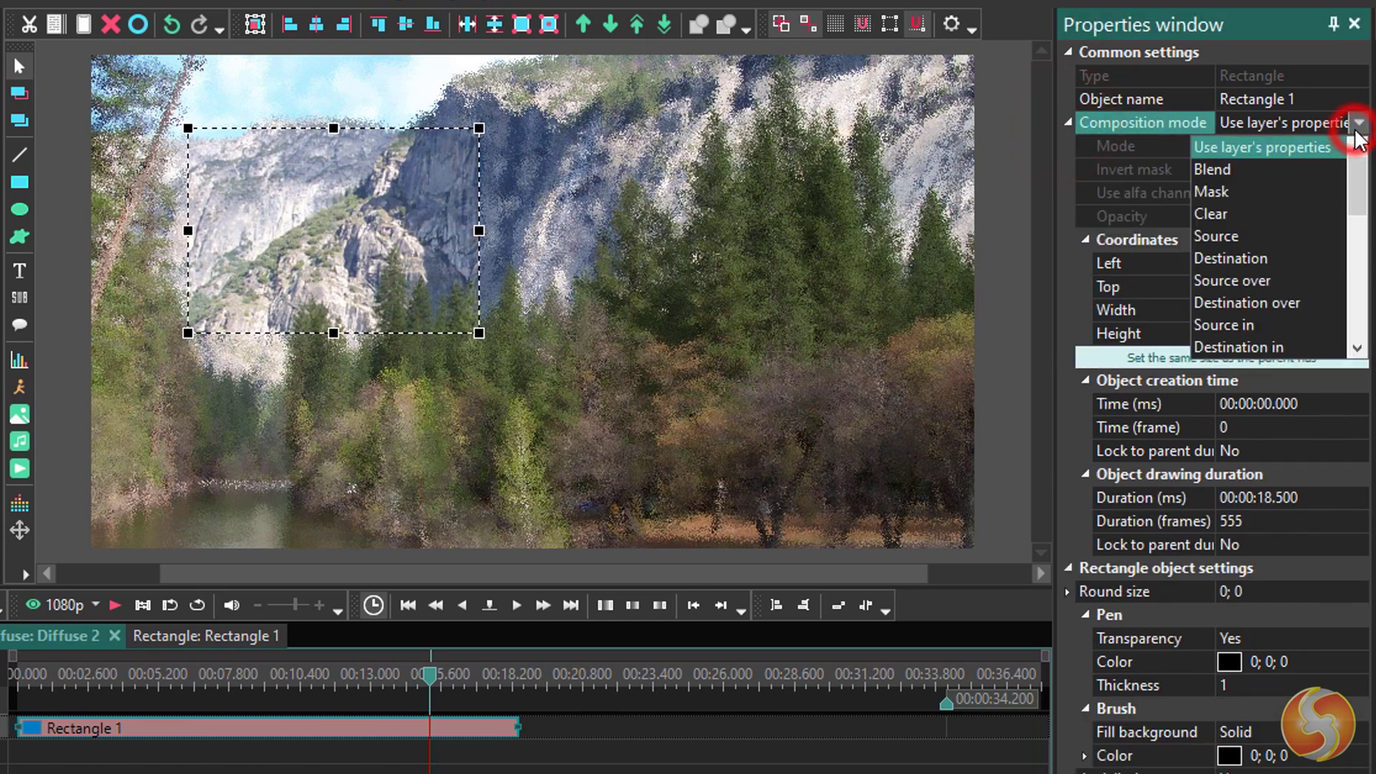
pyautogui.click(1241, 192)
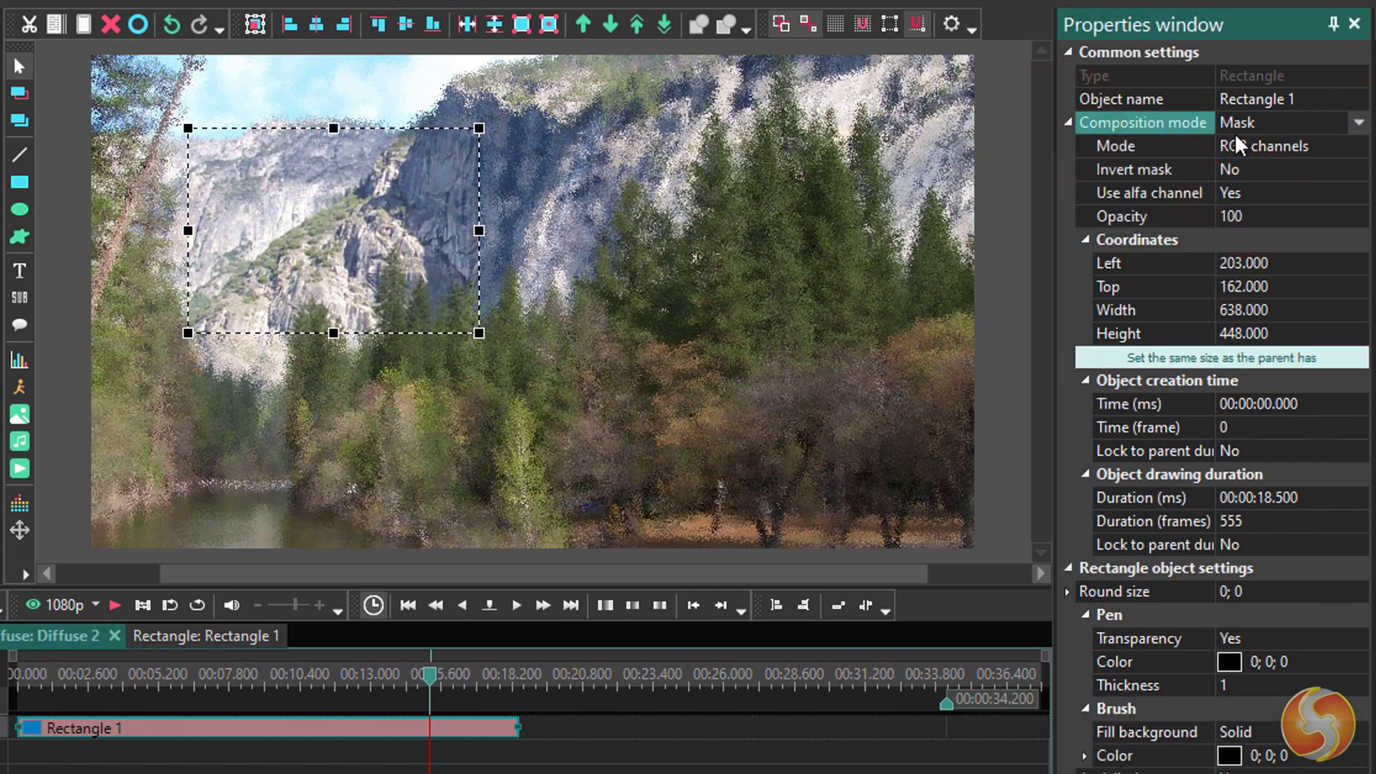
pyautogui.click(1253, 213)
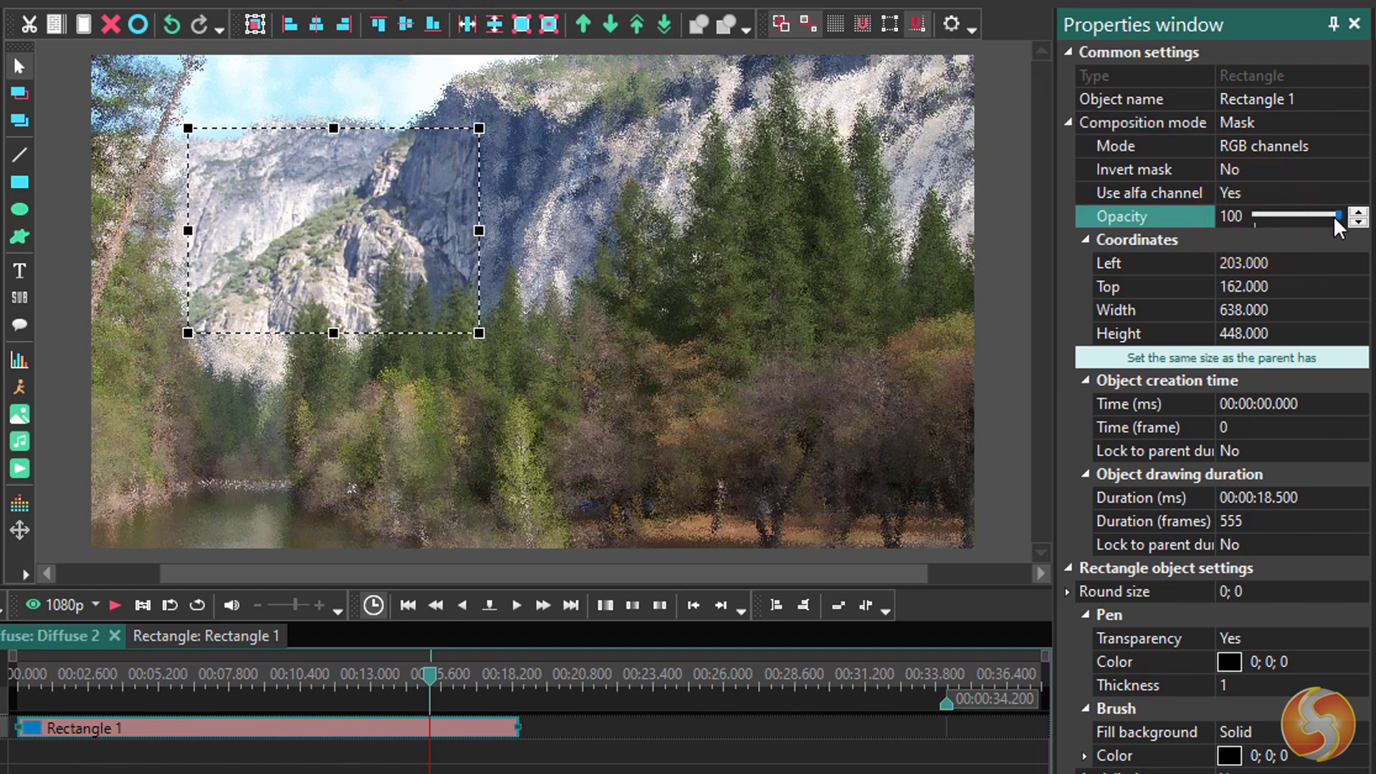
pyautogui.moveTo(1338, 216)
pyautogui.mouseDown()
pyautogui.moveTo(1274, 219)
pyautogui.moveTo(1362, 224)
pyautogui.mouseUp()
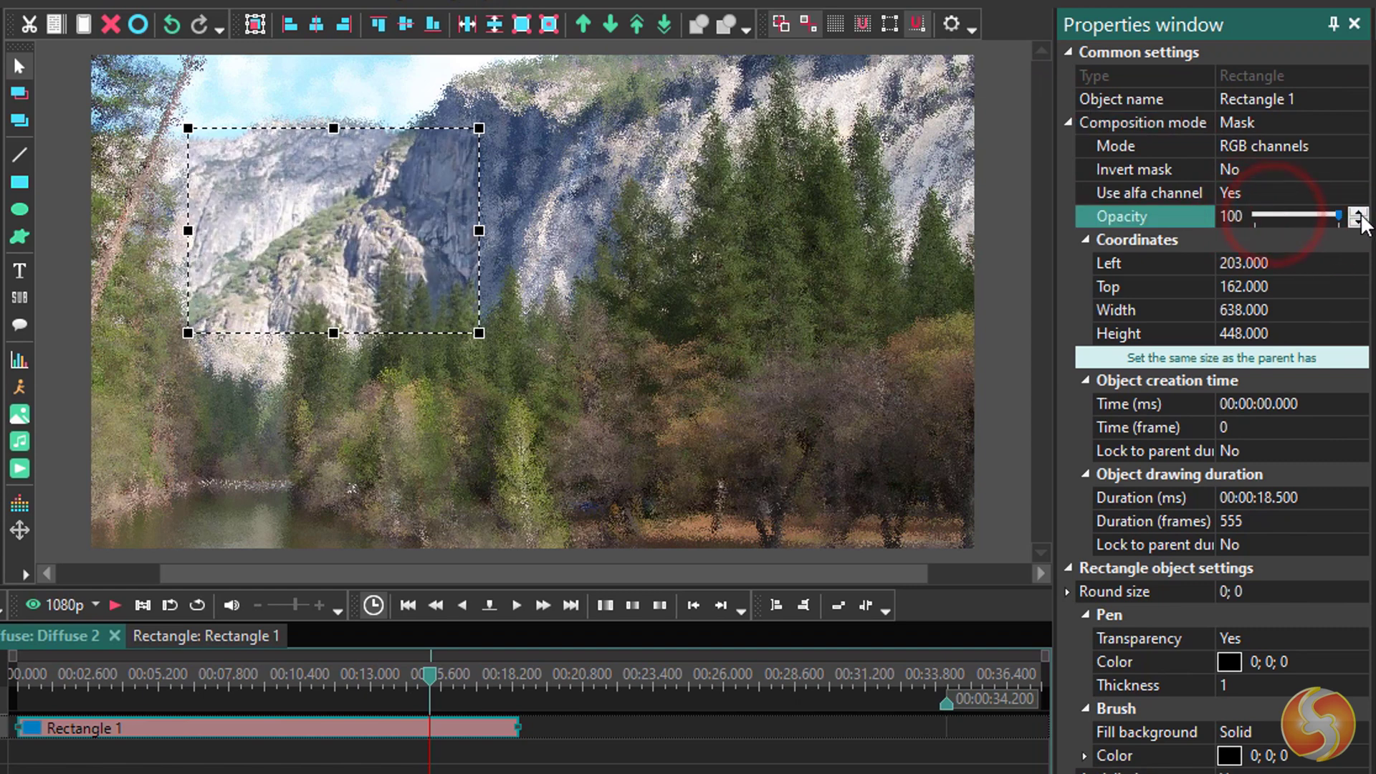
pyautogui.click(1246, 172)
pyautogui.click(1358, 169)
pyautogui.click(1295, 200)
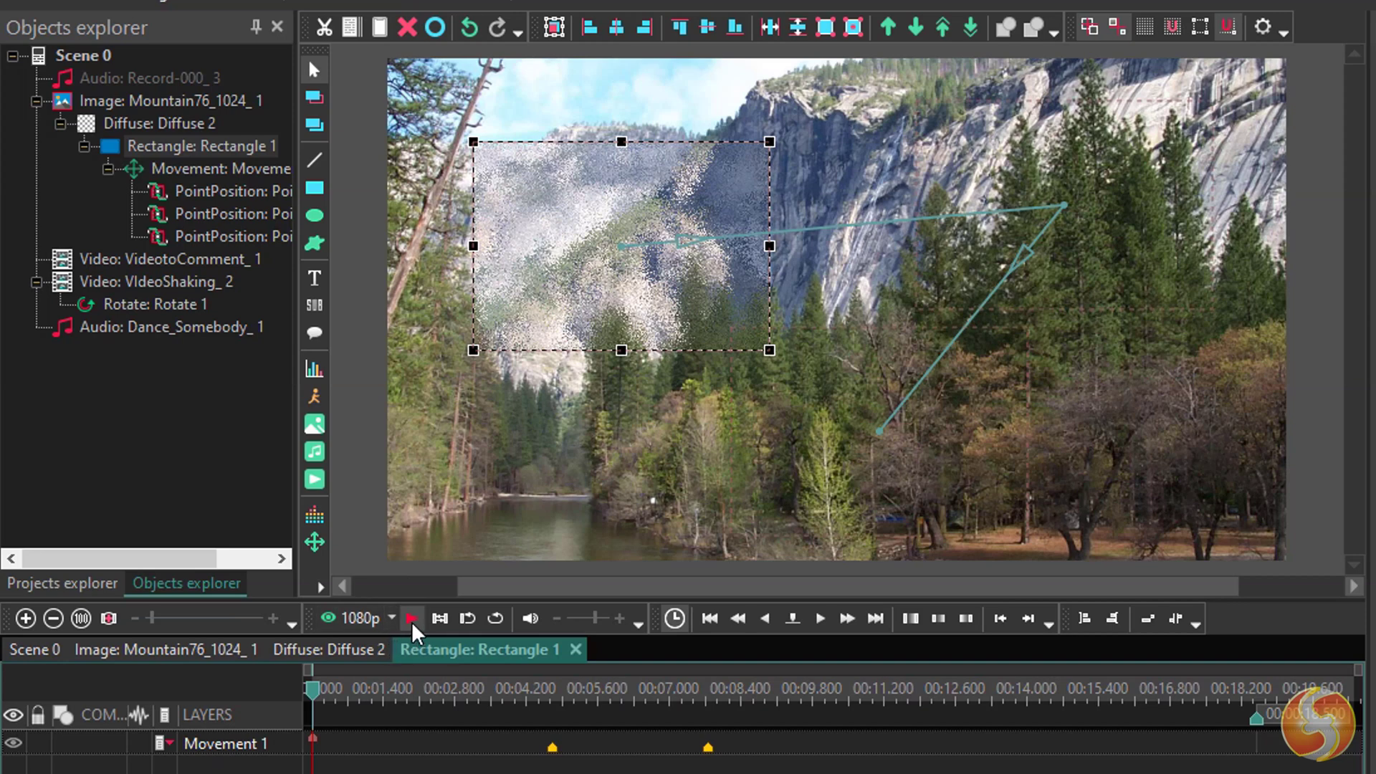
pyautogui.click(411, 619)
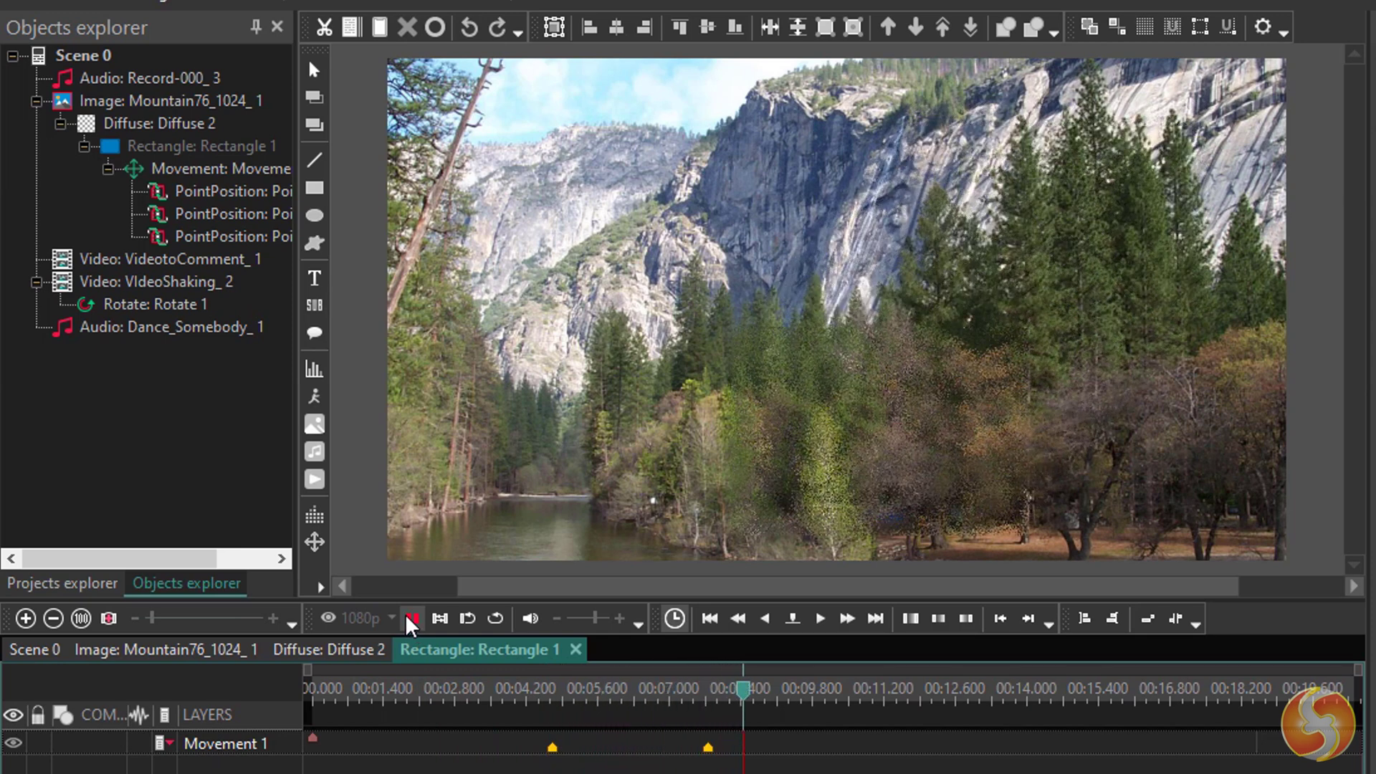
pyautogui.click(412, 621)
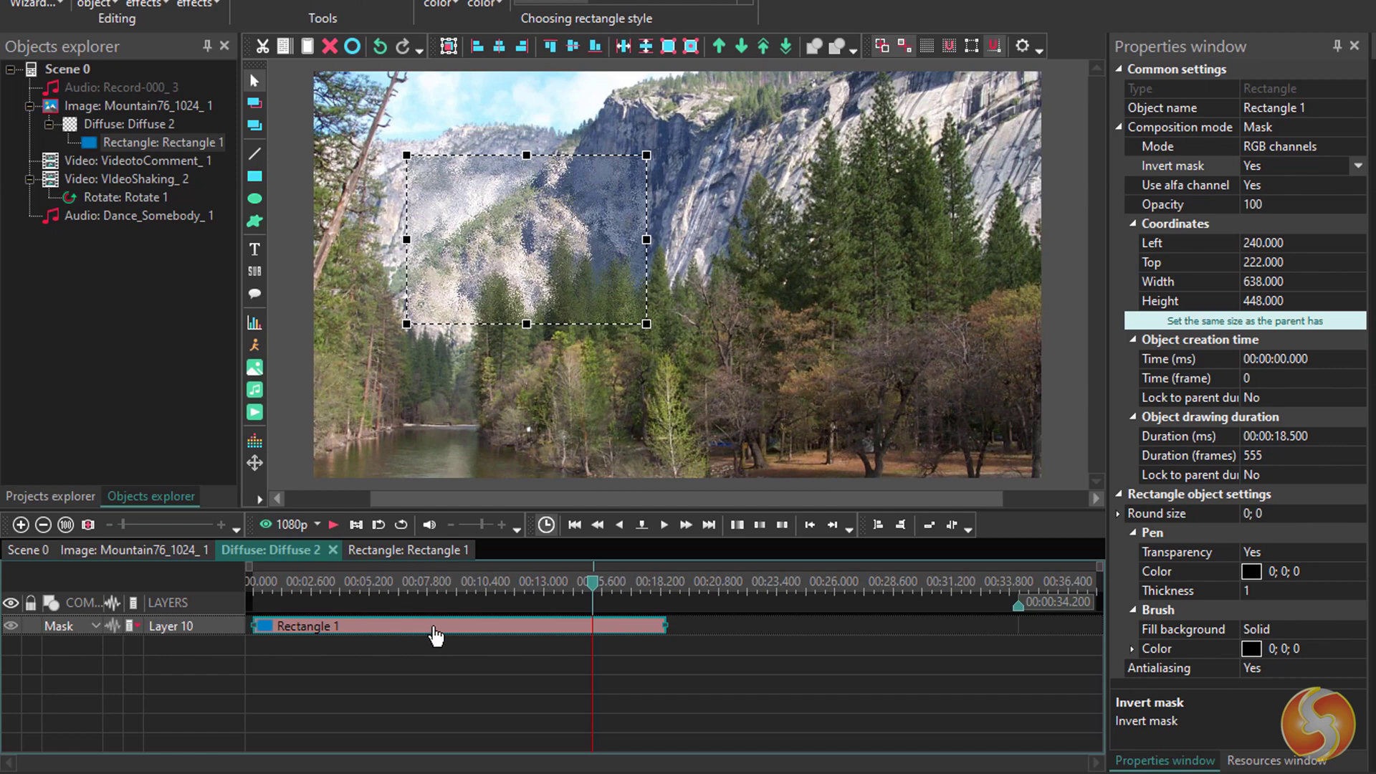
# - Add a Movement 1 effect inside Rectangle 1's own timeline
pyautogui.doubleClick(447, 631)
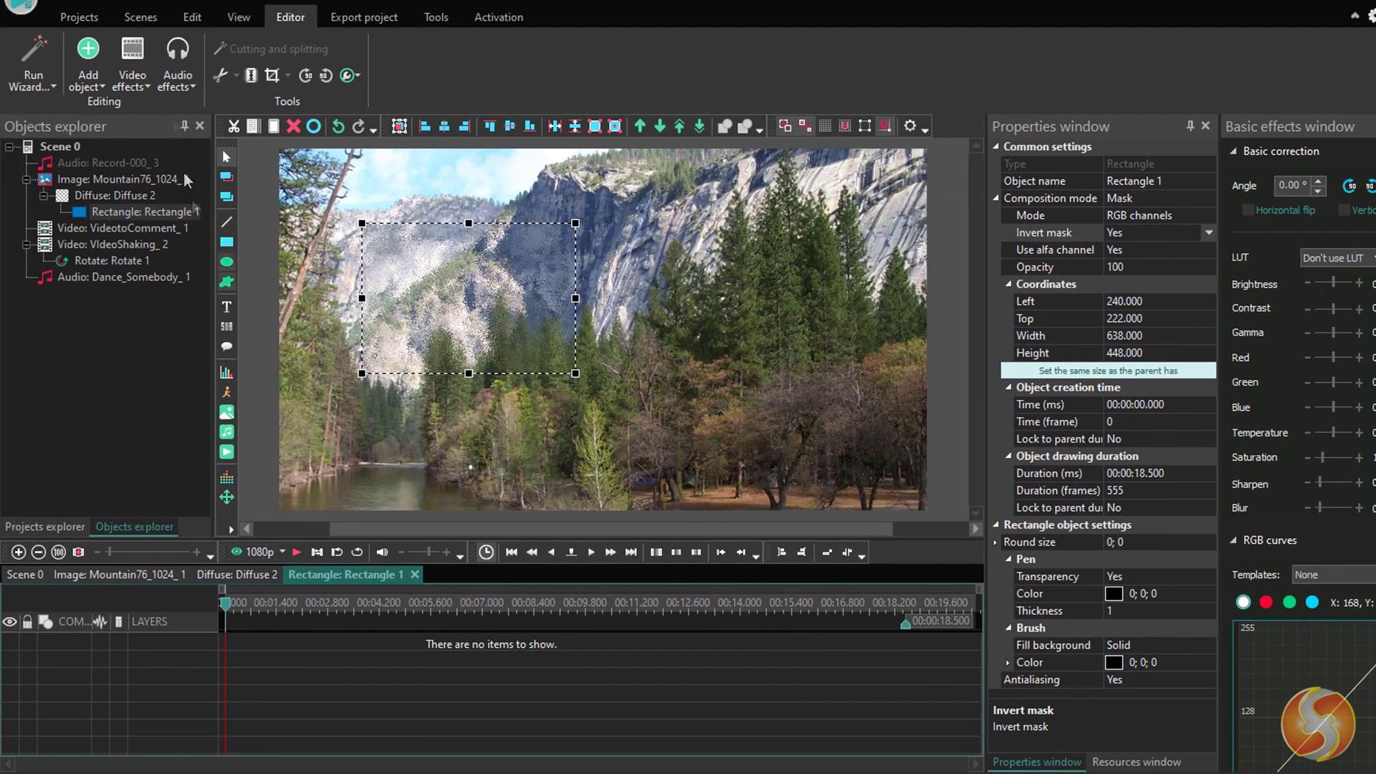
pyautogui.click(88, 82)
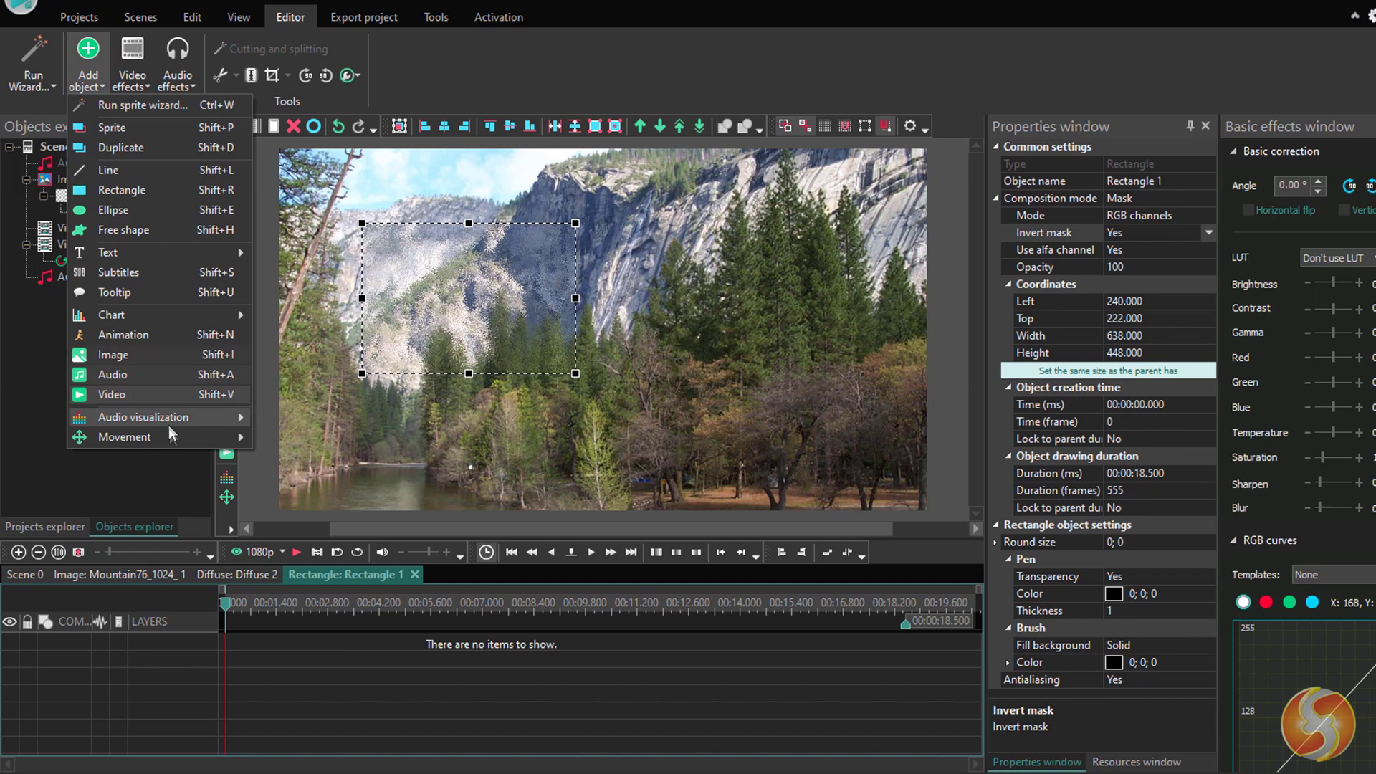
pyautogui.moveTo(183, 437)
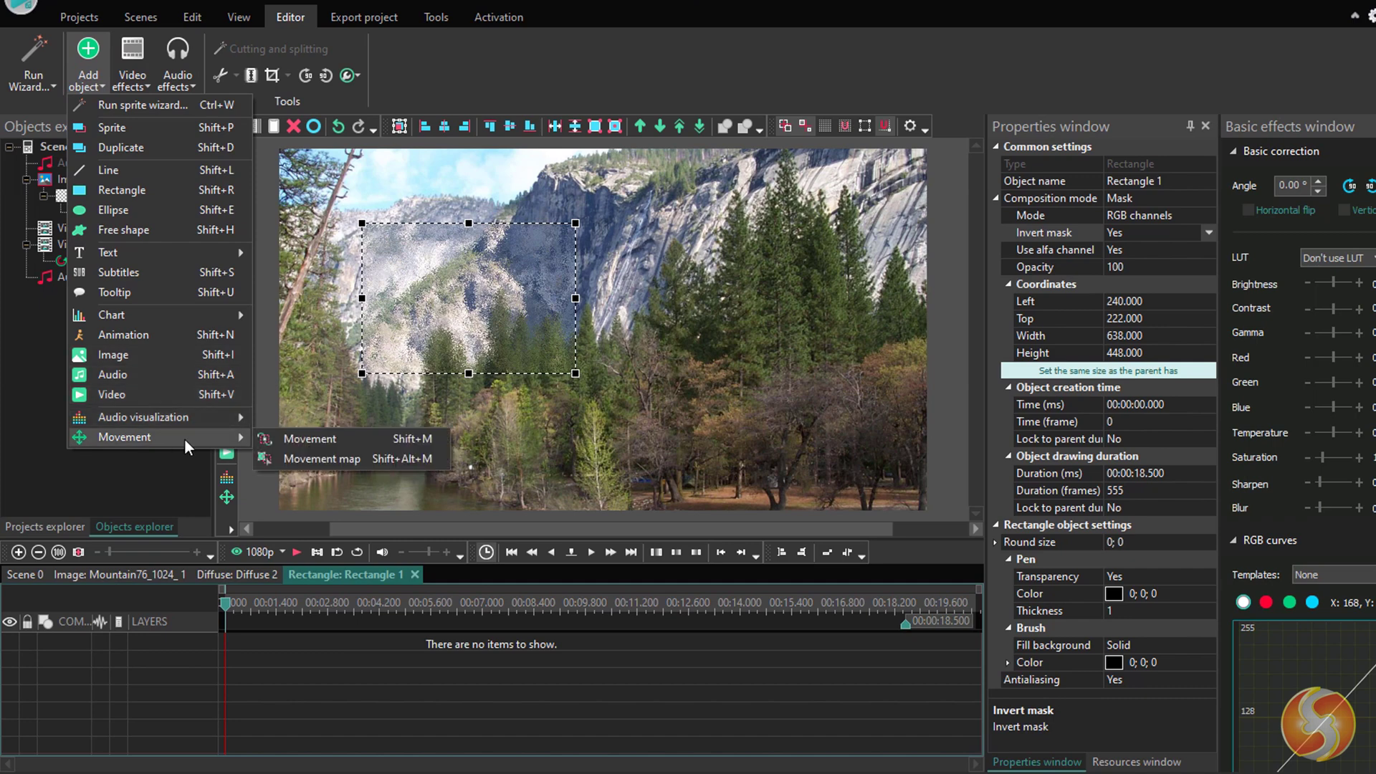
pyautogui.click(311, 439)
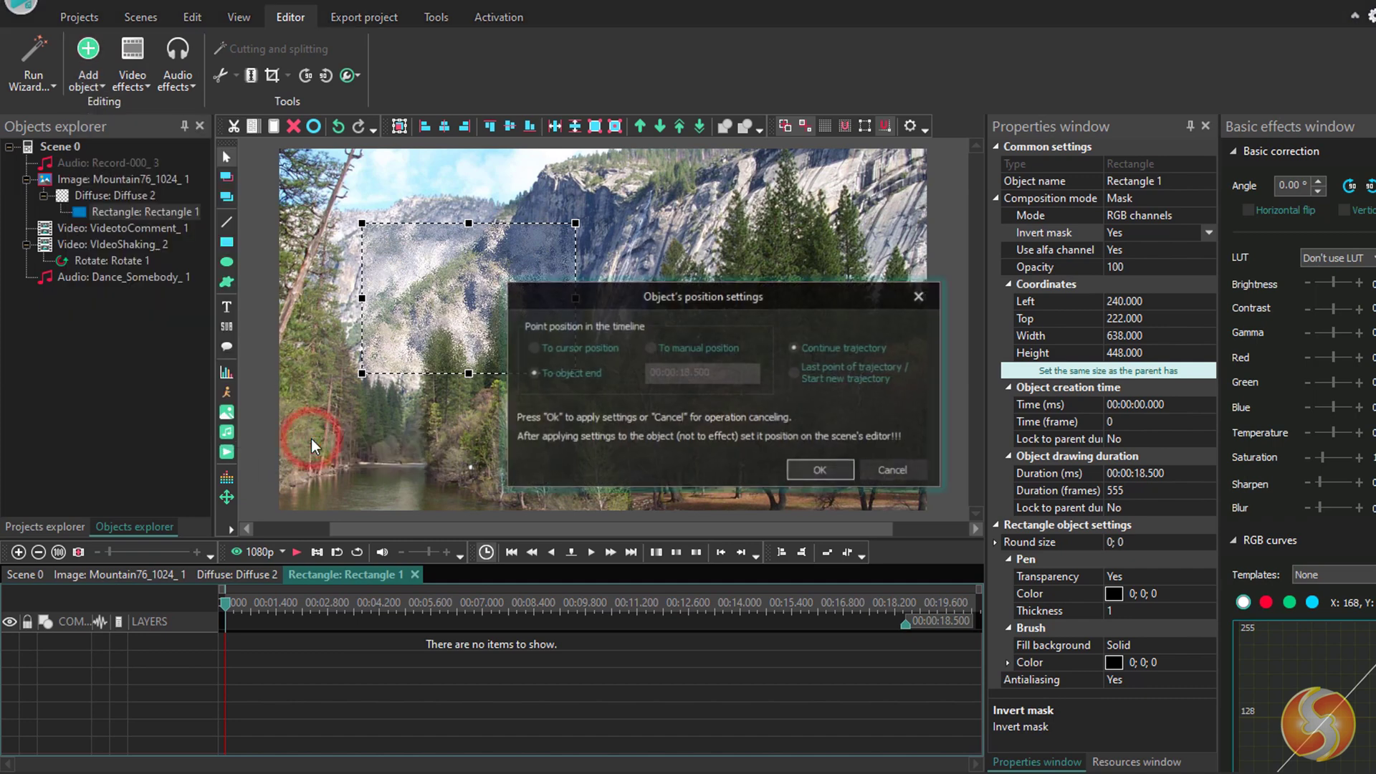
pyautogui.click(820, 471)
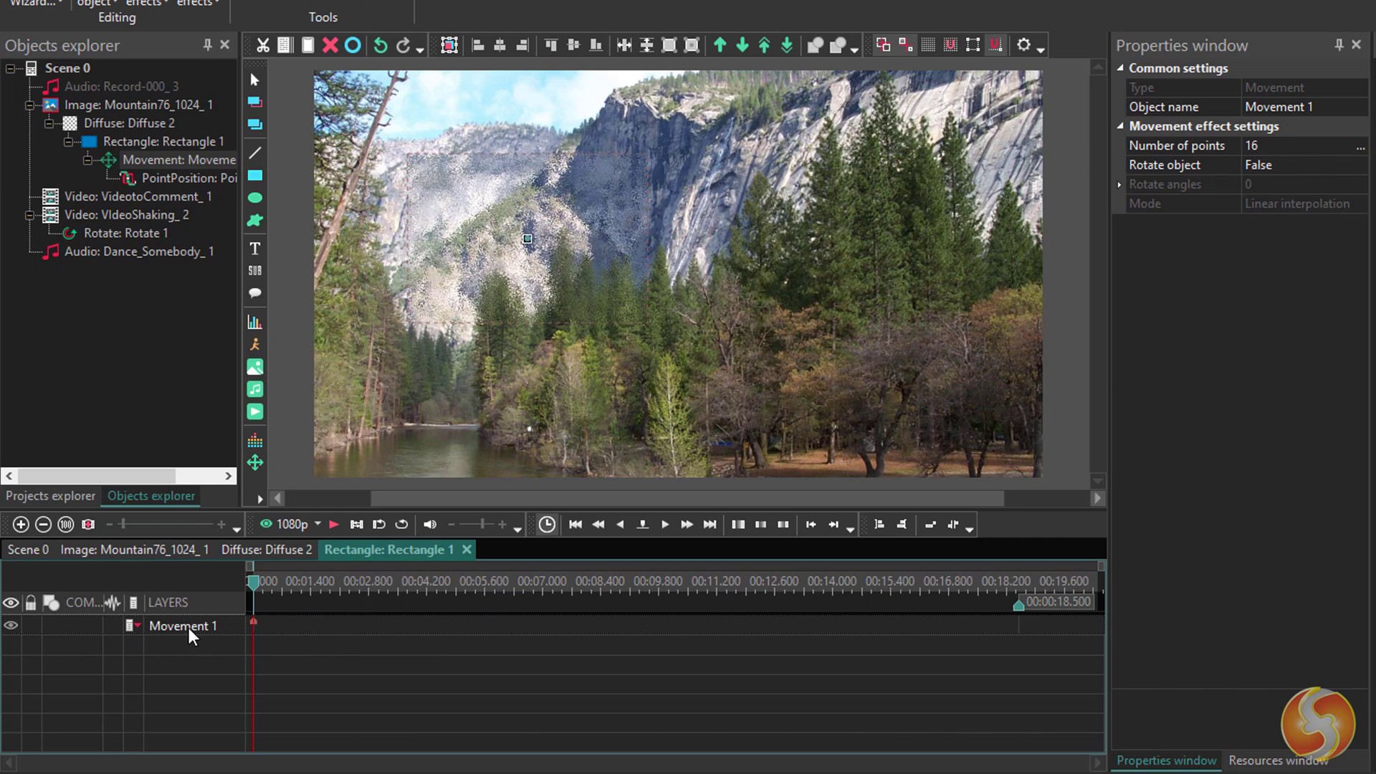
# - Preview the rectangle's motion, then undo so Movement 1 keeps only its starting point
pyautogui.click(326, 549)
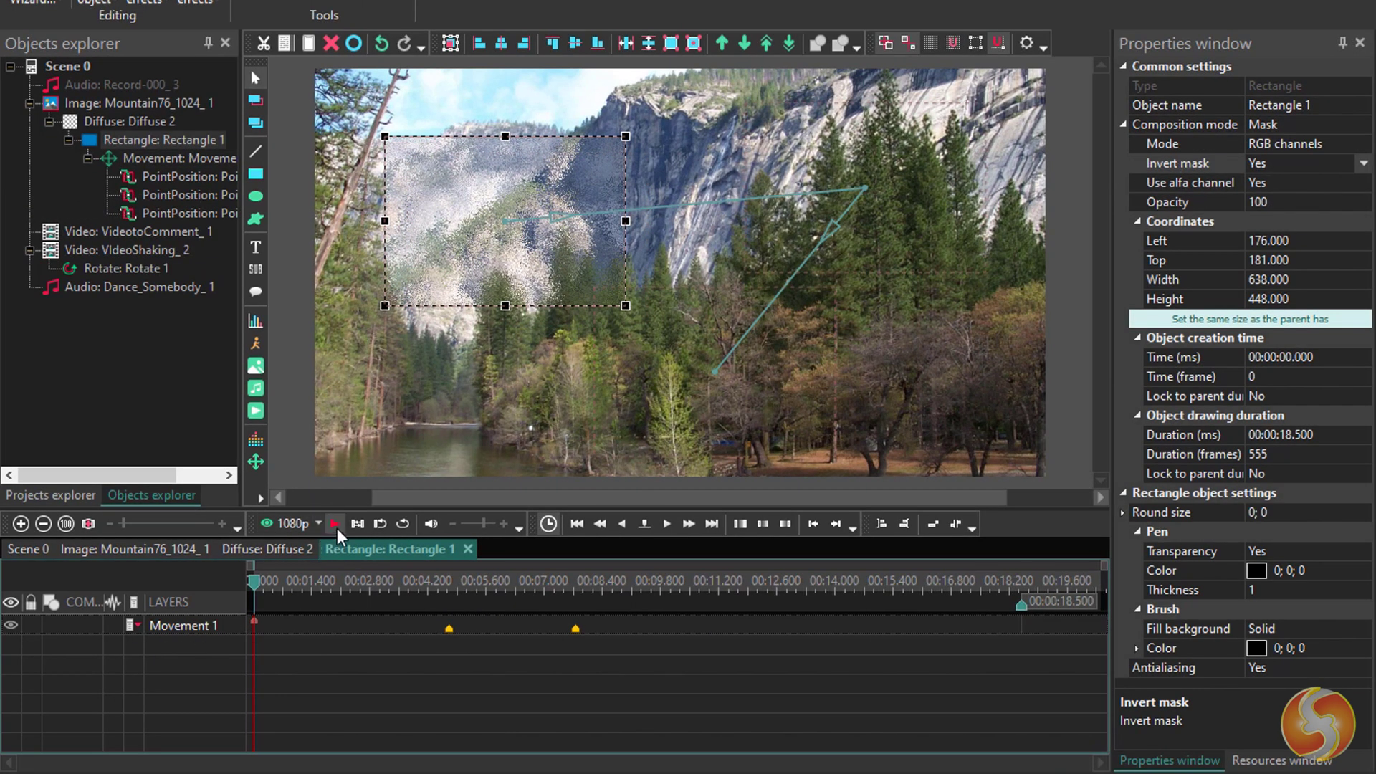
pyautogui.click(334, 525)
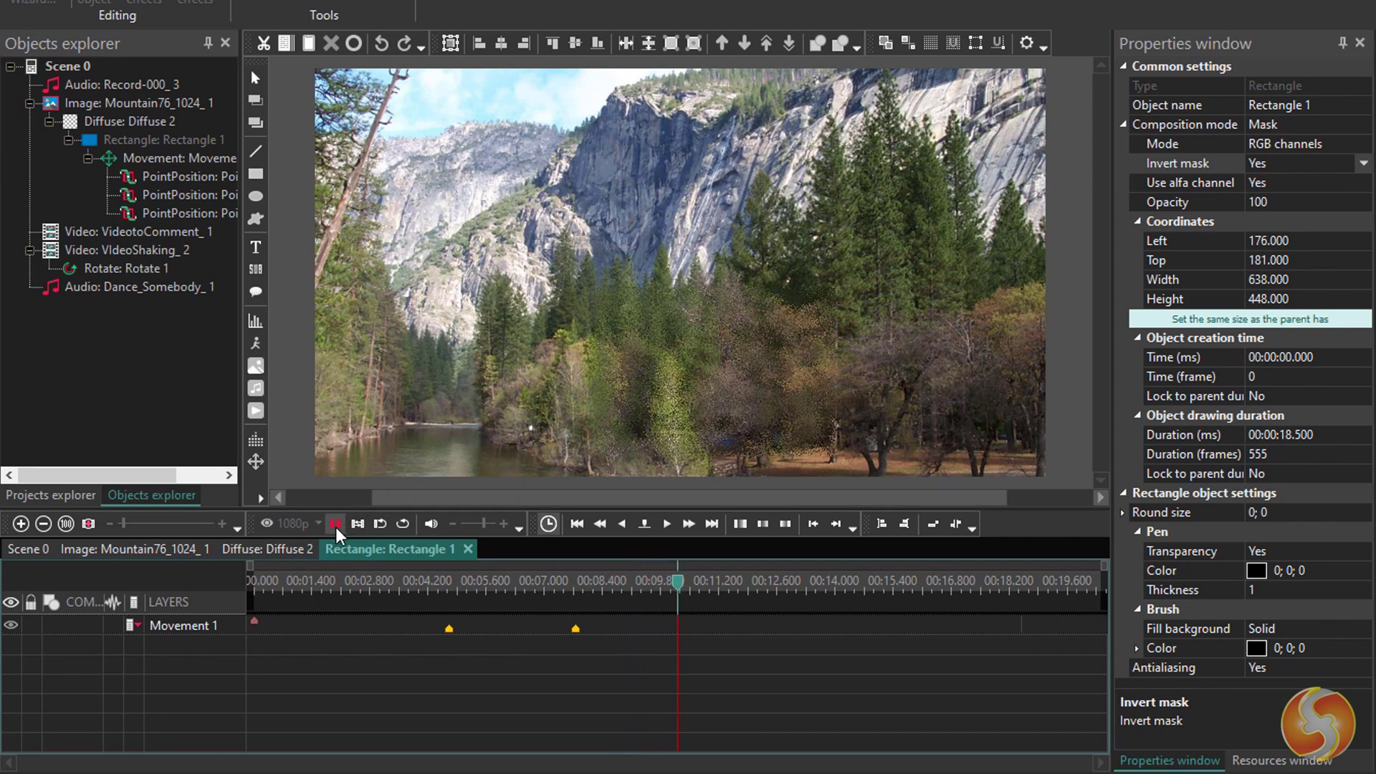
pyautogui.click(335, 524)
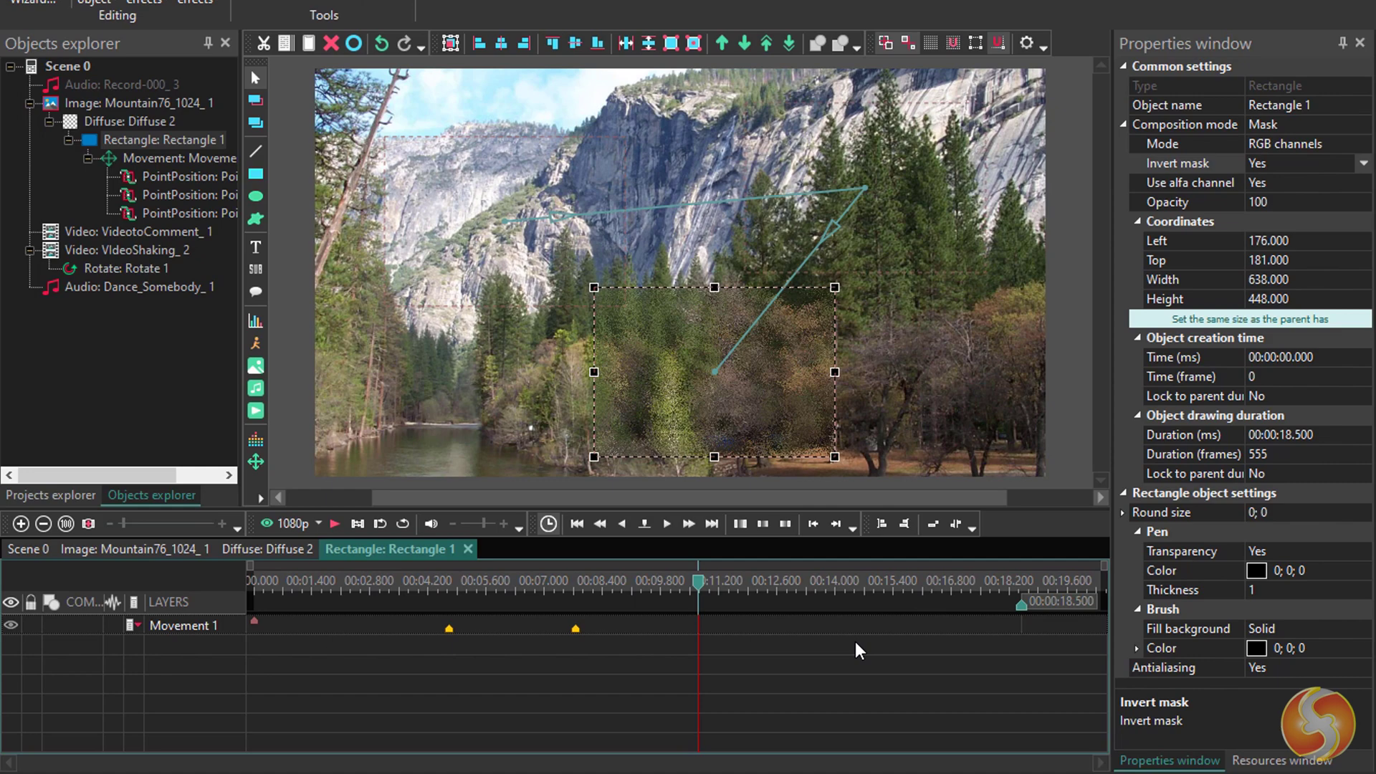
pyautogui.hotkey('ctrl', 'z')
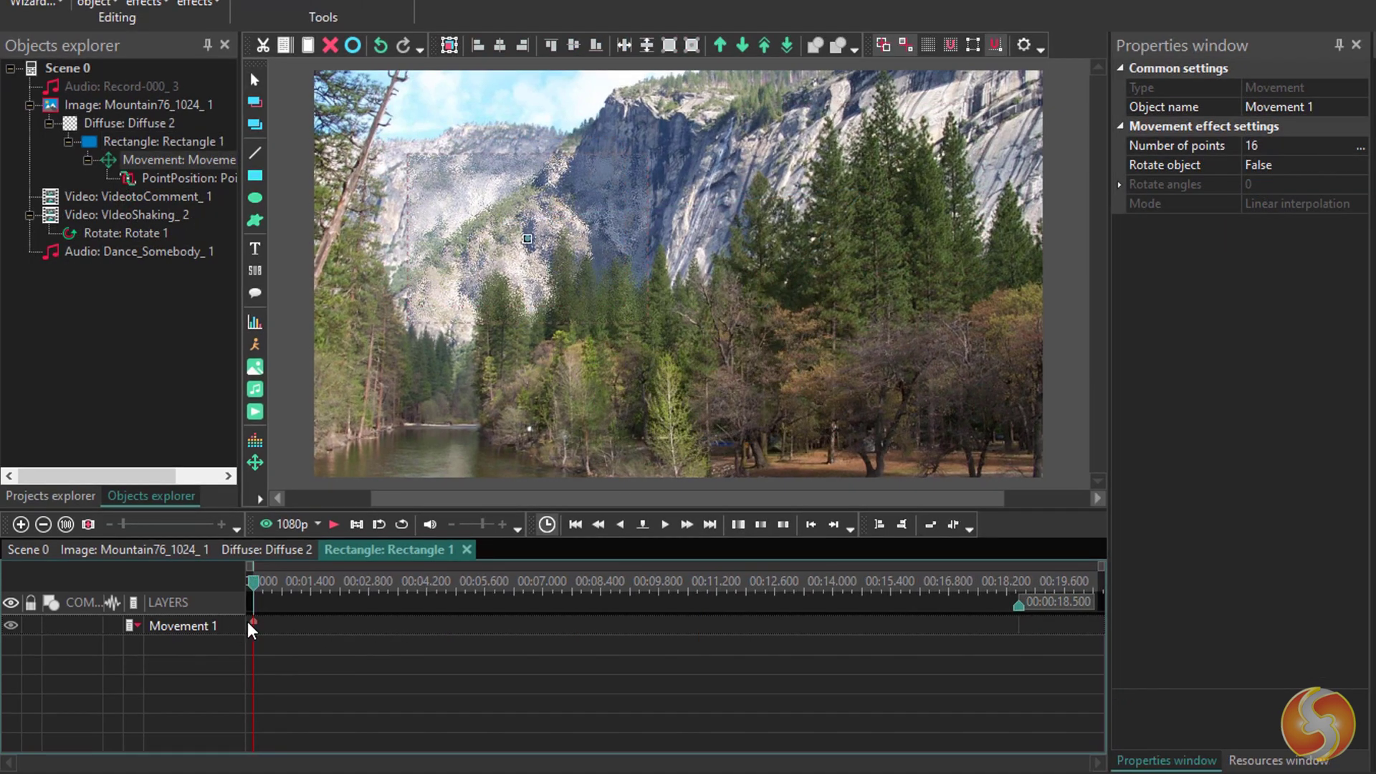
# - Add a Movement path point at about 5 seconds toward the upper-right cliffs
pyautogui.click(528, 240)
pyautogui.click(507, 225)
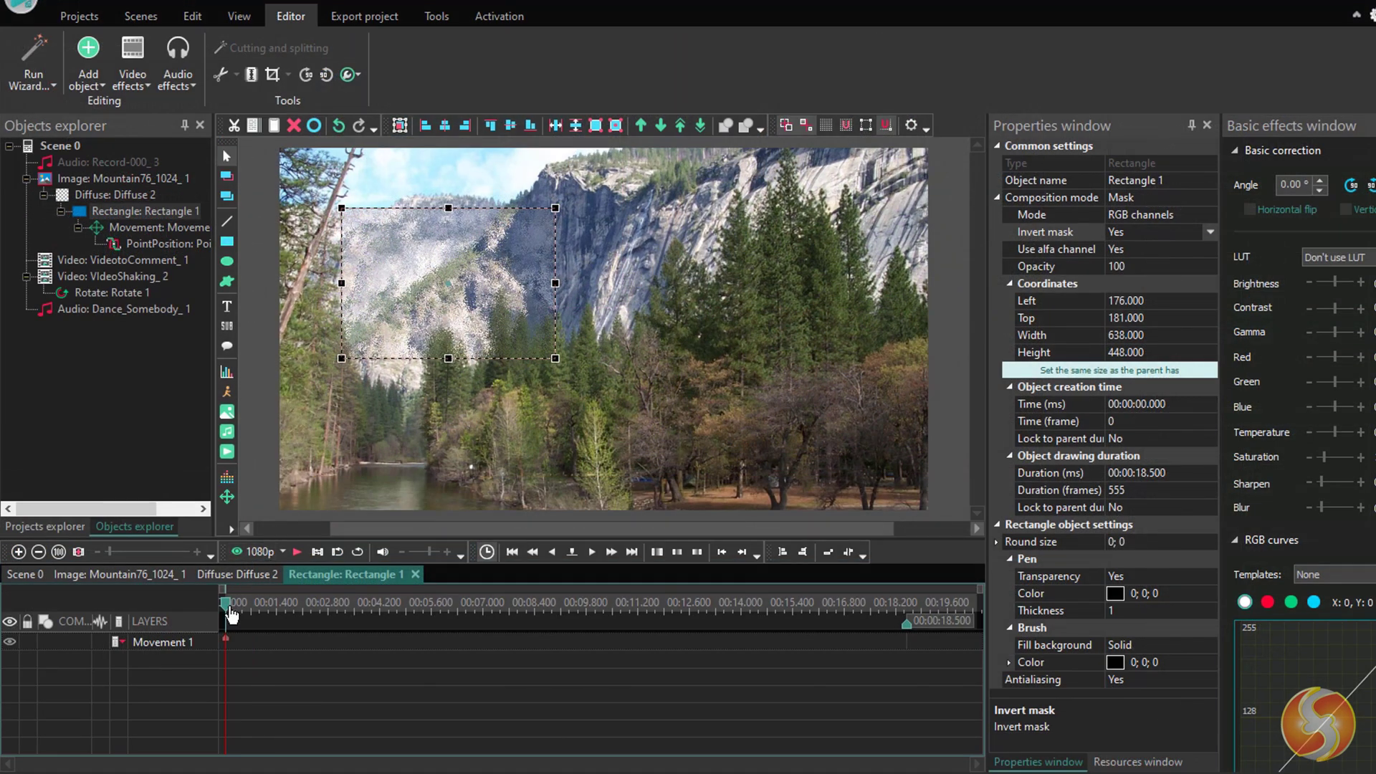
pyautogui.moveTo(230, 614); pyautogui.dragTo(445, 611)
pyautogui.click(89, 85)
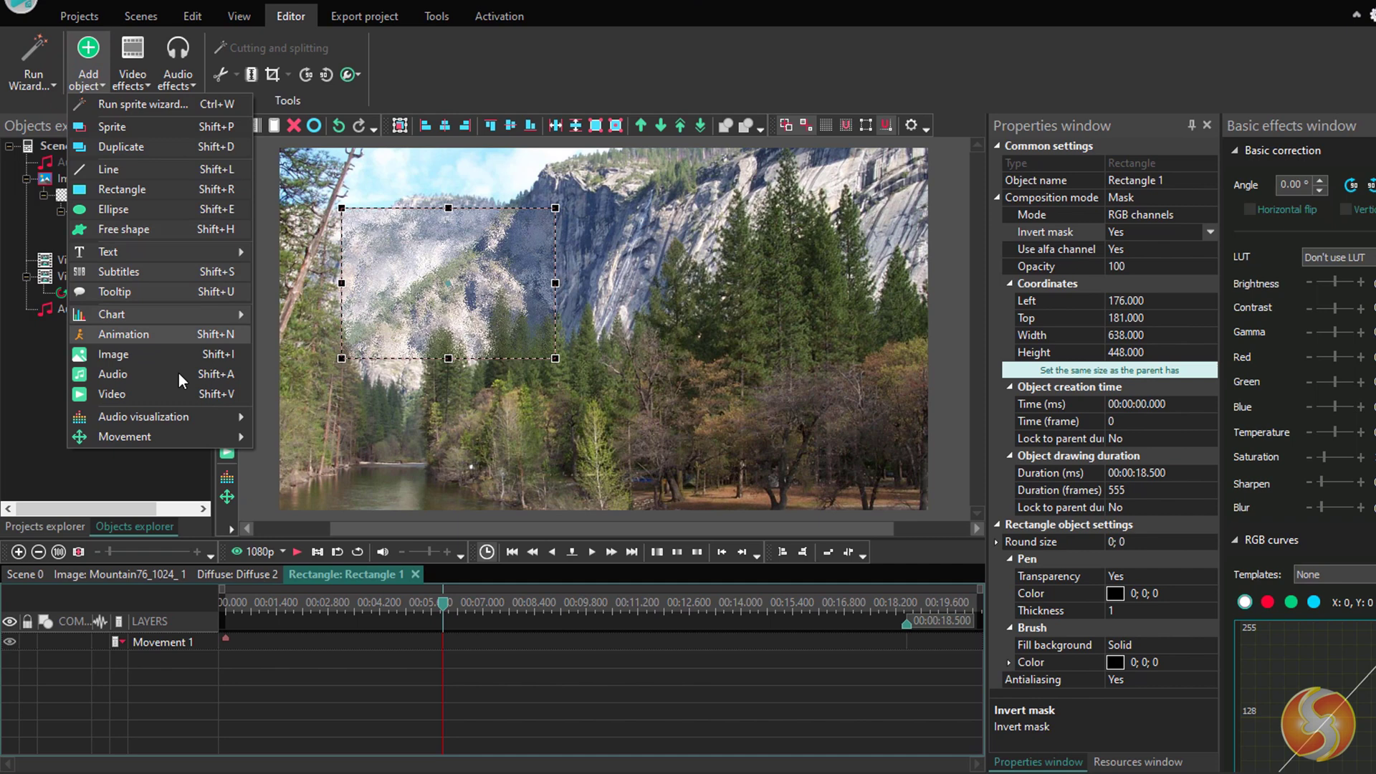
pyautogui.moveTo(208, 436)
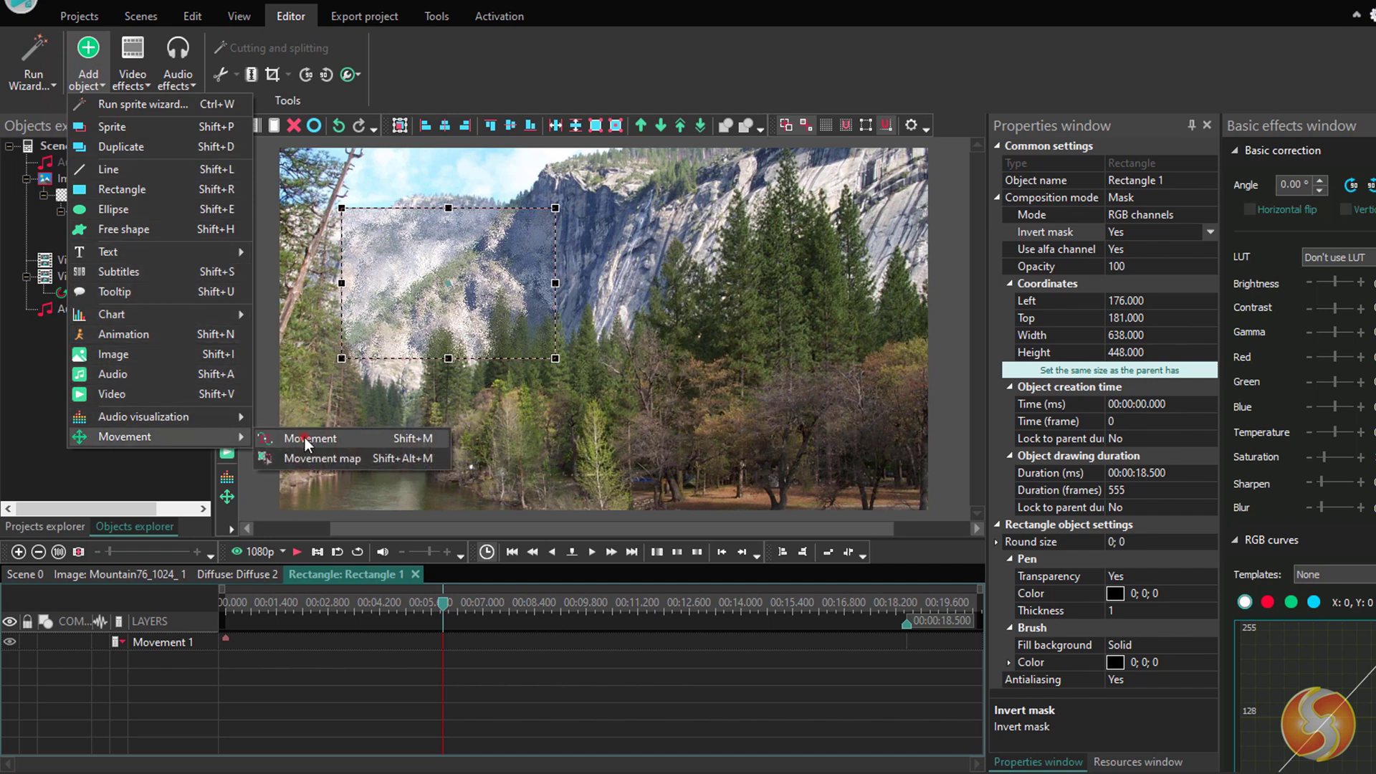
pyautogui.click(304, 437)
pyautogui.click(821, 471)
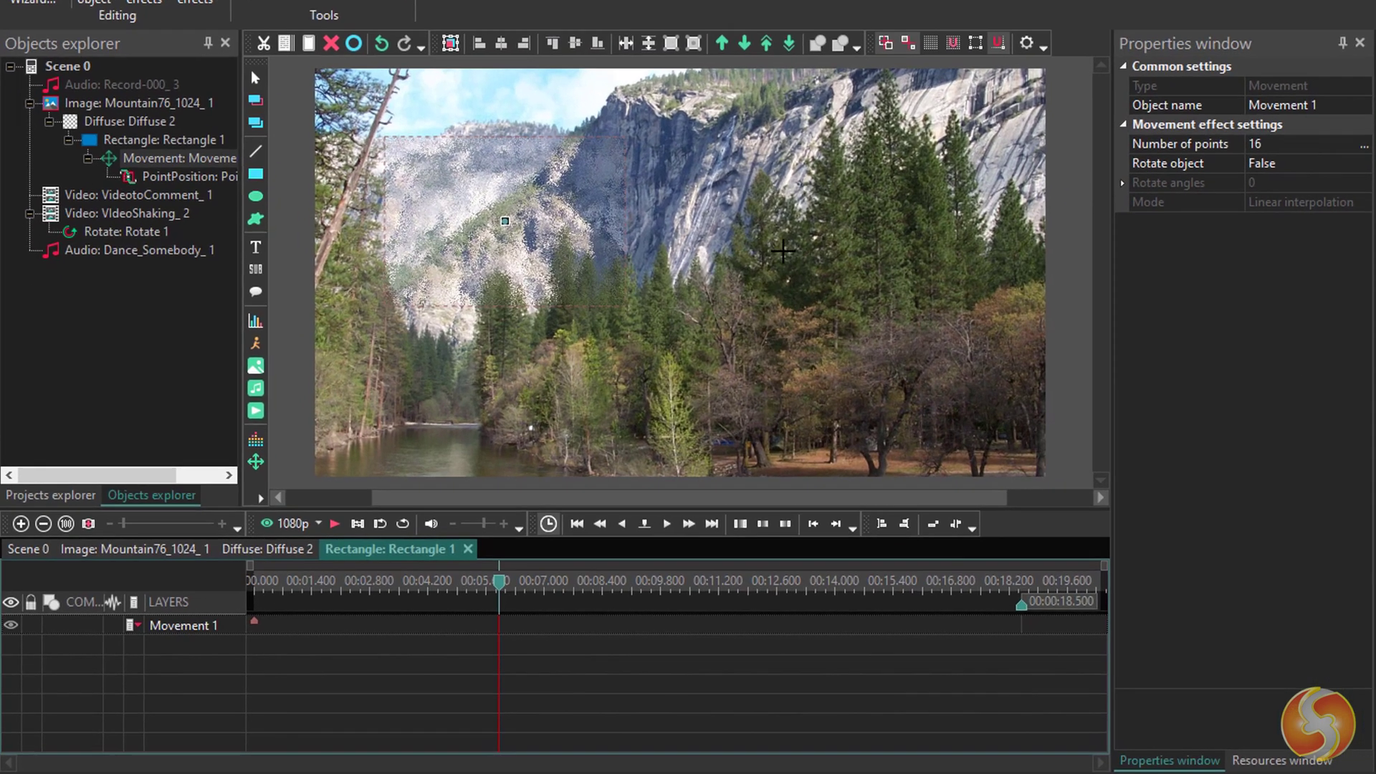
pyautogui.click(864, 187)
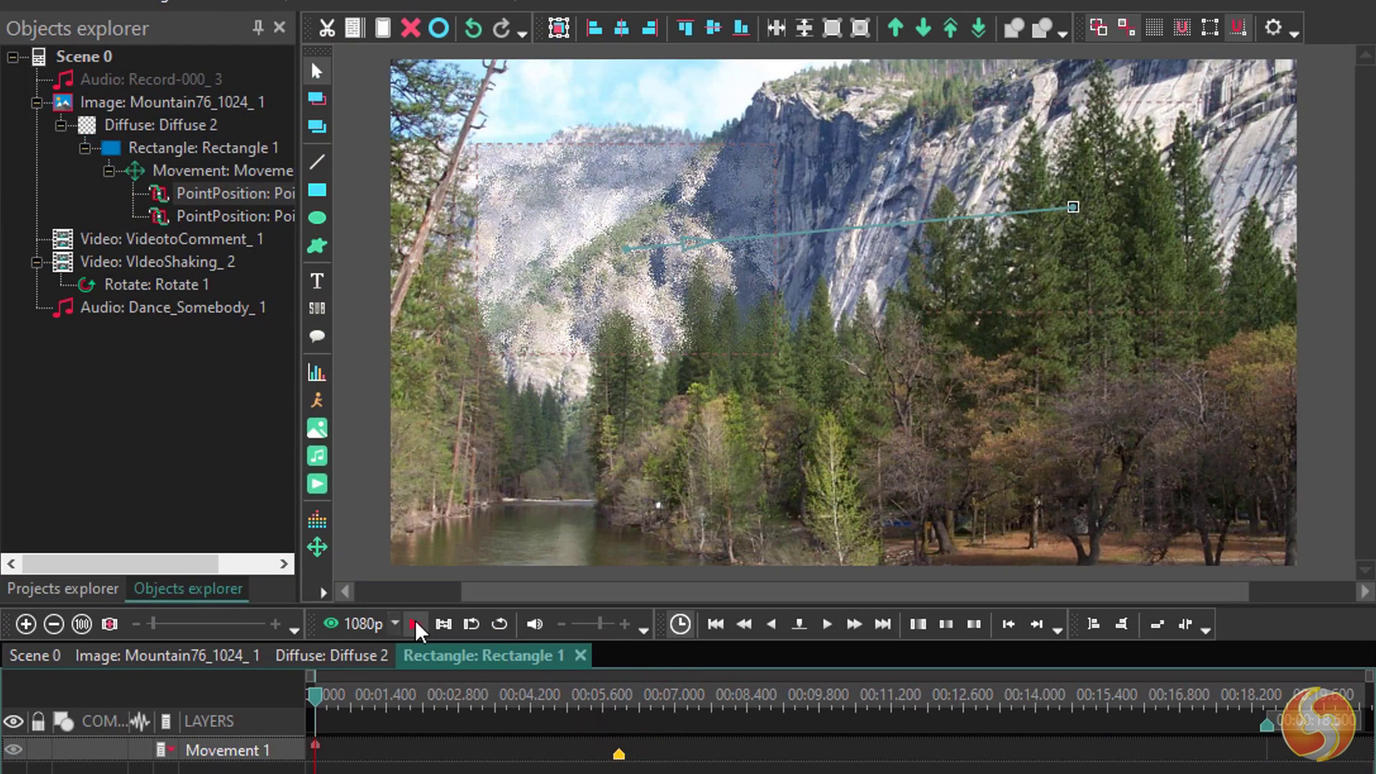
# - Preview the rectangle's glide, replaying it from the start
pyautogui.click(415, 623)
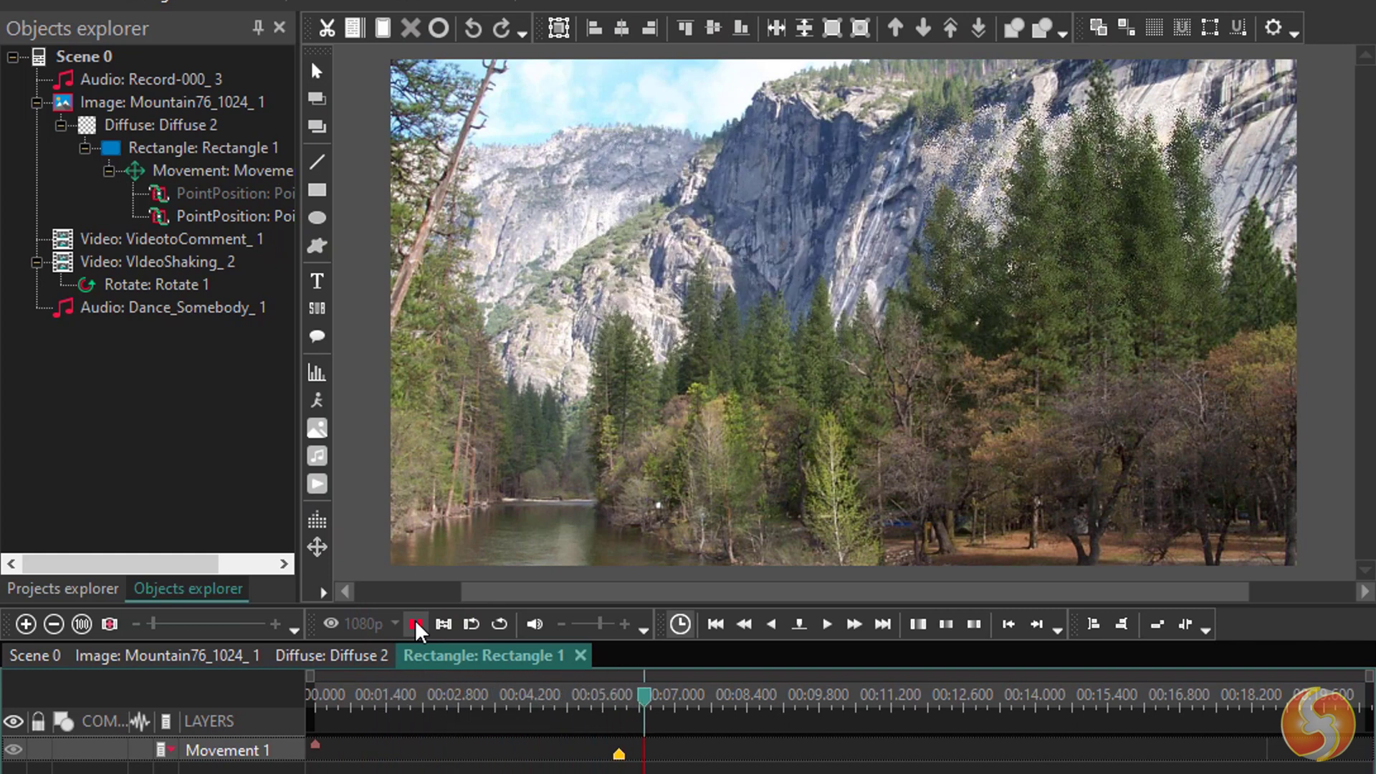
pyautogui.click(414, 625)
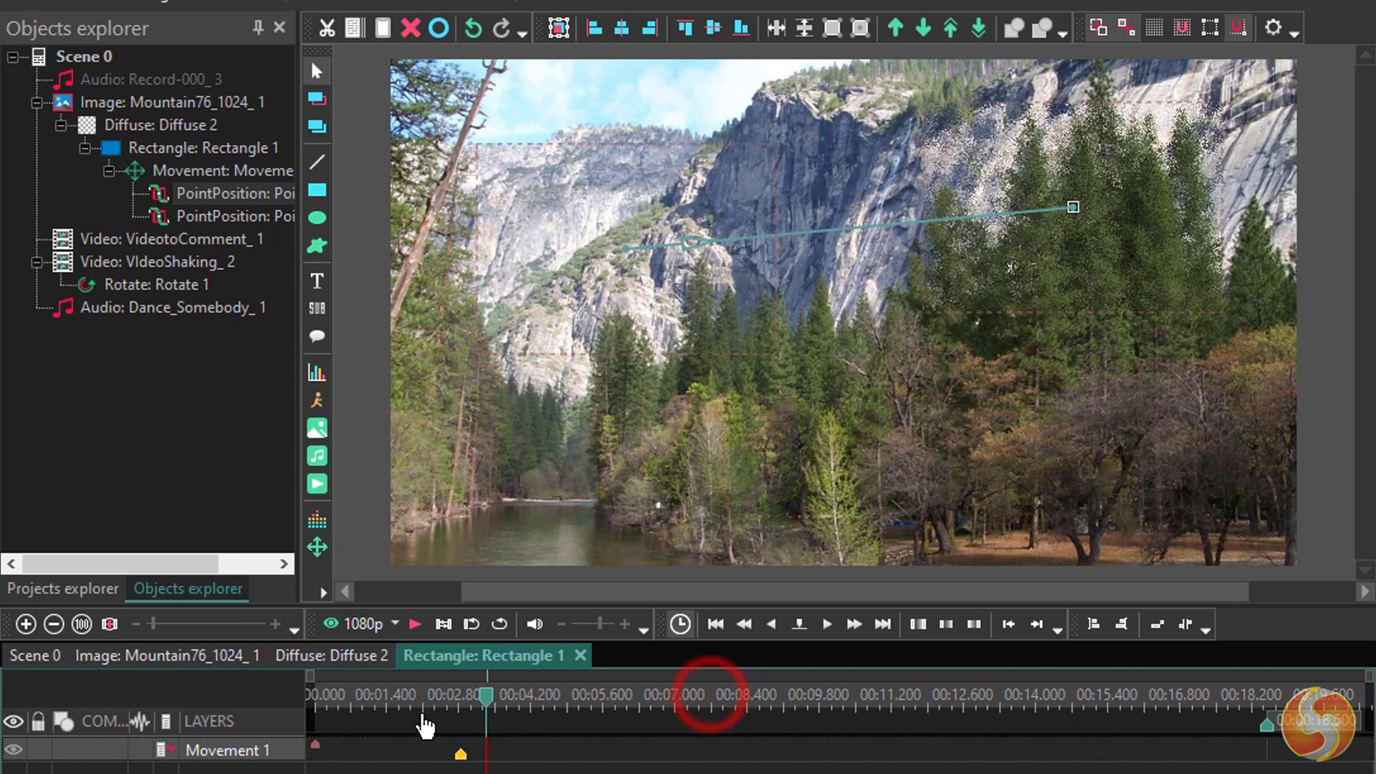
pyautogui.click(312, 723)
pyautogui.click(415, 626)
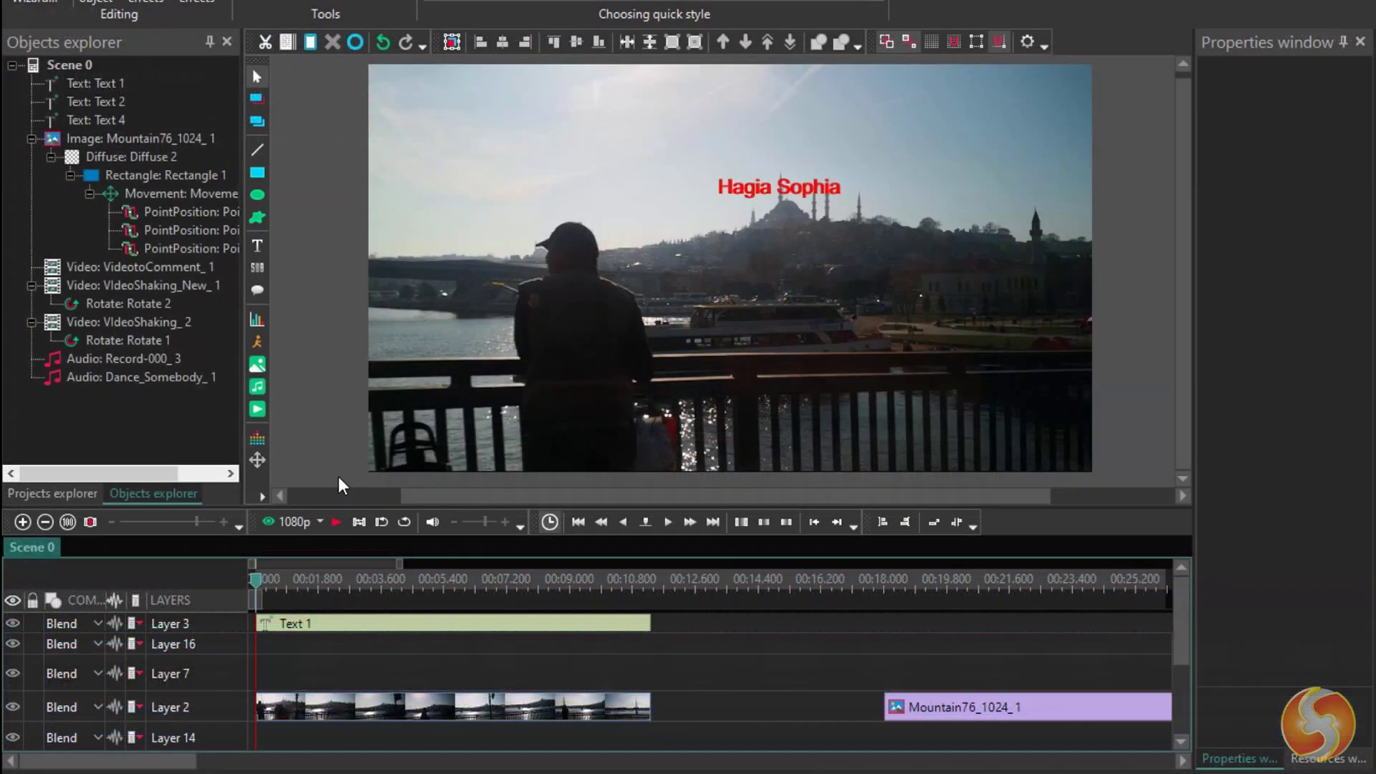
# - Preview the bridge clip, then select the shaky VideotoComment_1 clip on Layer 2
pyautogui.click(337, 523)
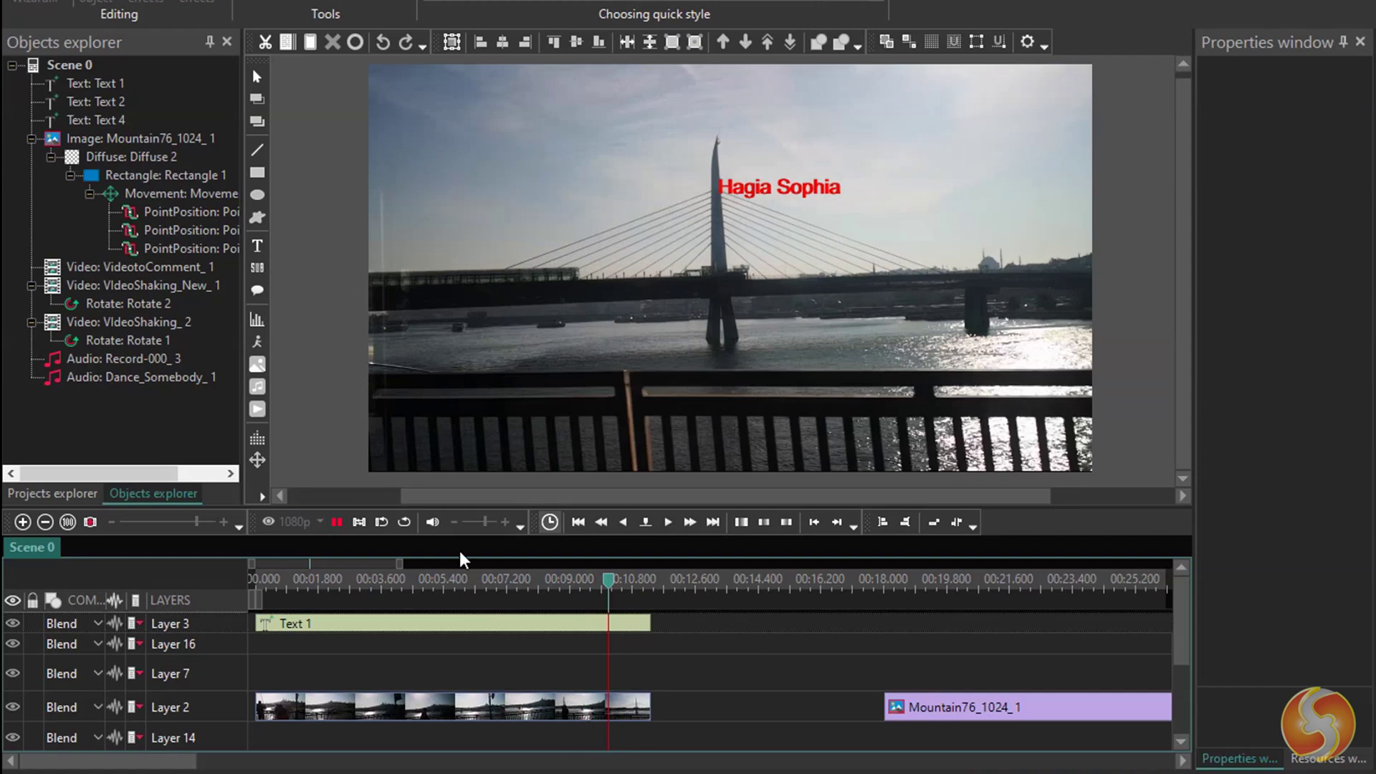
pyautogui.click(338, 521)
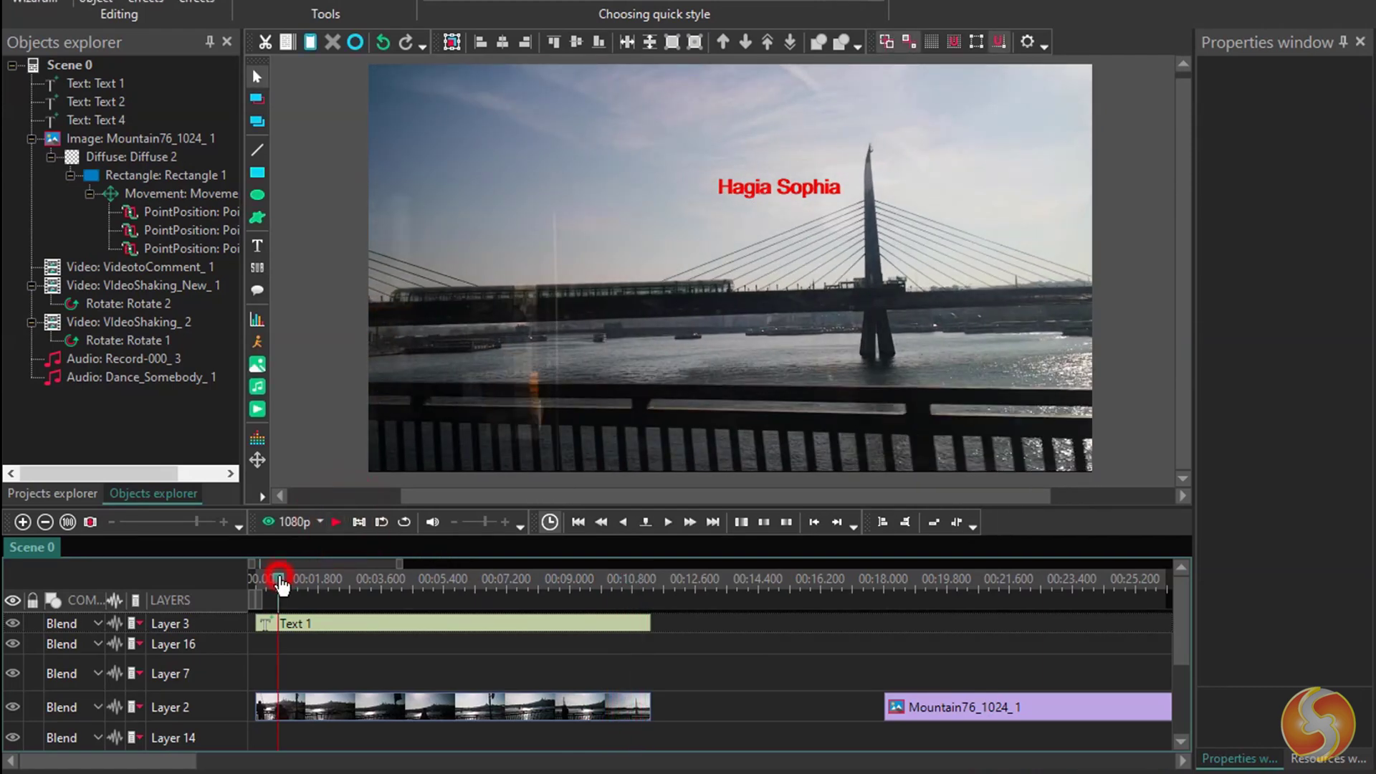
pyautogui.click(333, 710)
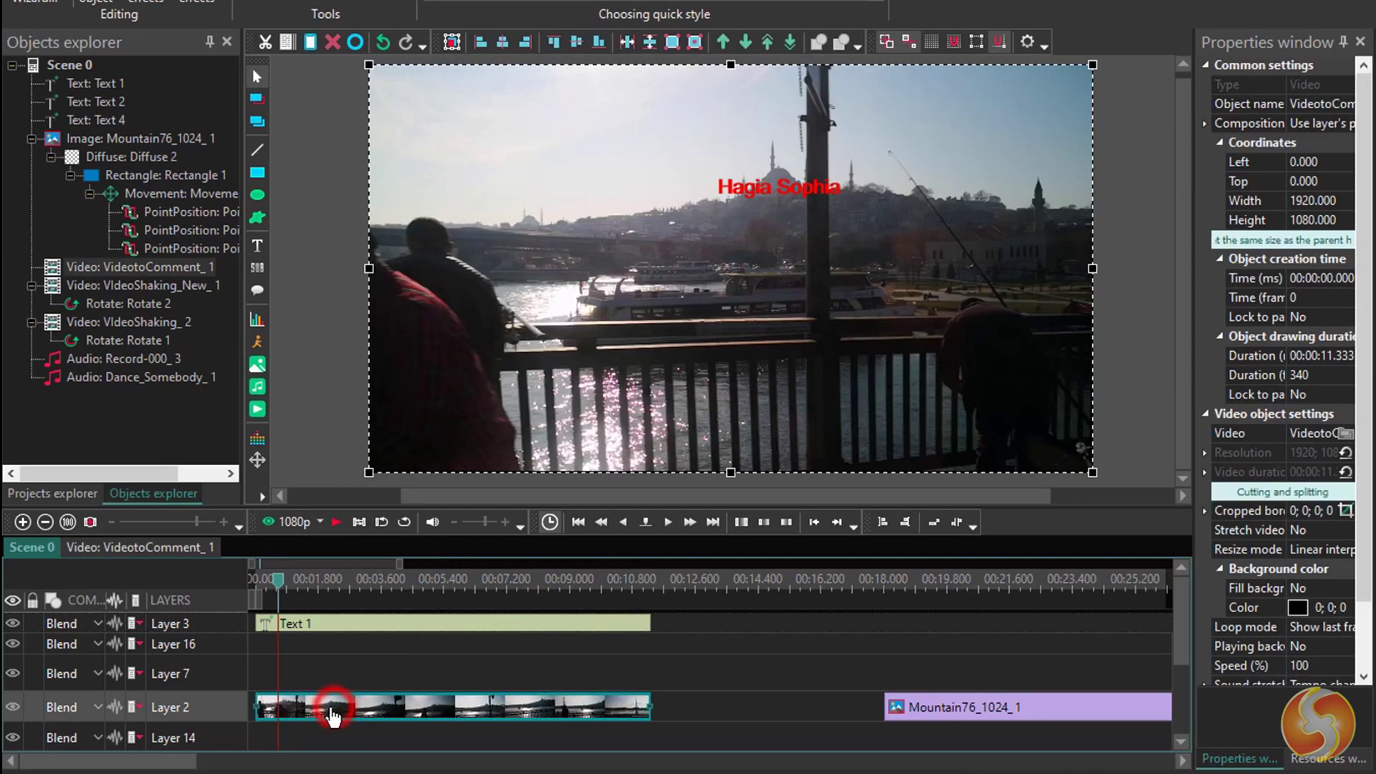
# - Create a movement map tracking the mosque skyline, analyse it, and select the 8.418–9.500 s span
pyautogui.rightClick(387, 716)
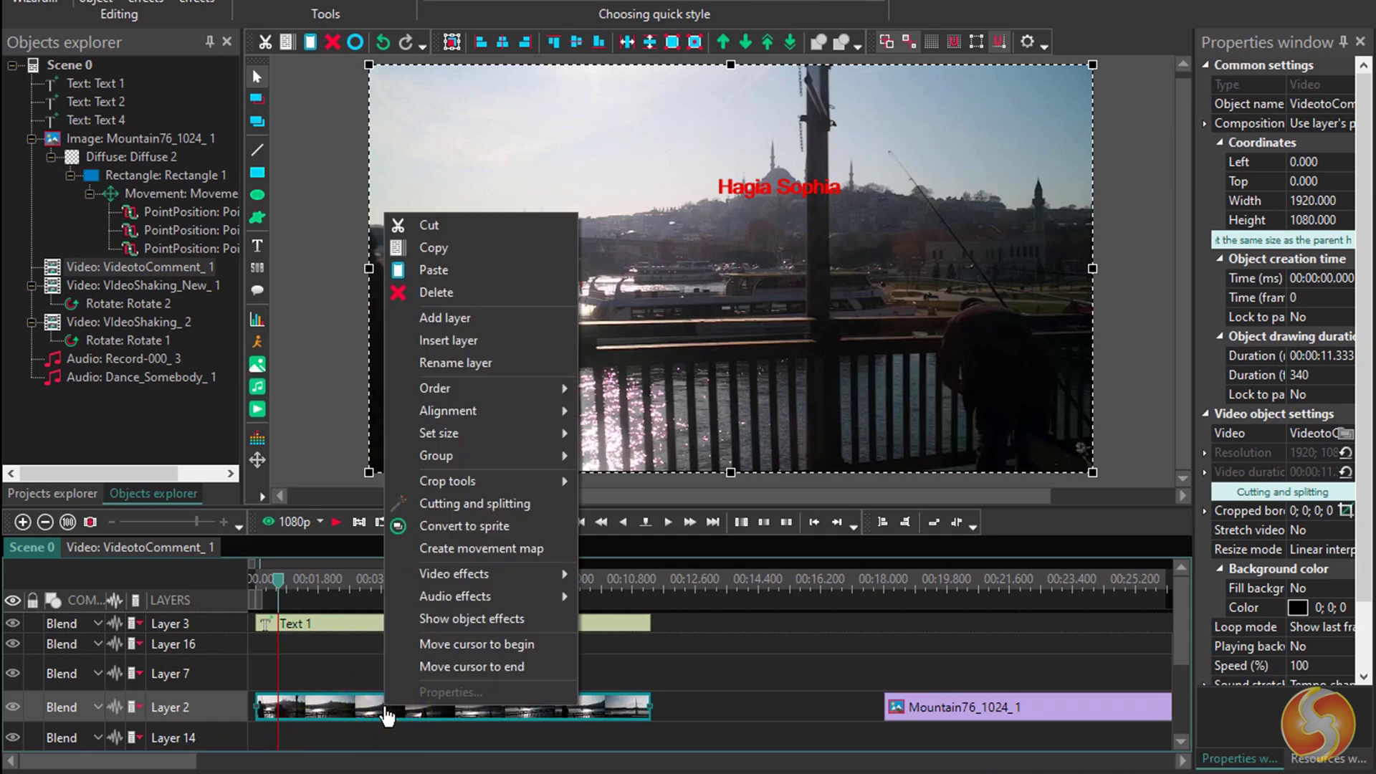
pyautogui.click(508, 547)
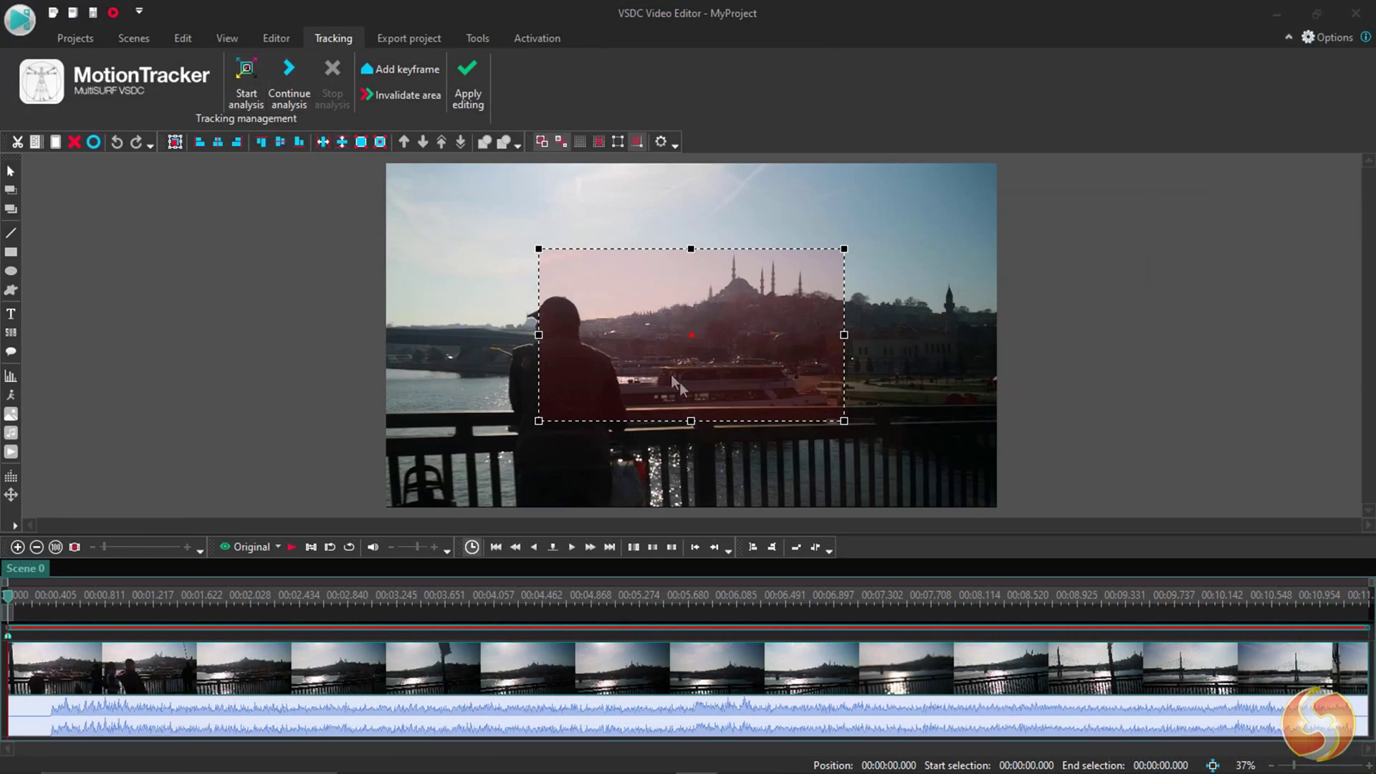
pyautogui.moveTo(711, 385); pyautogui.dragTo(744, 376)
pyautogui.moveTo(746, 205); pyautogui.dragTo(745, 251)
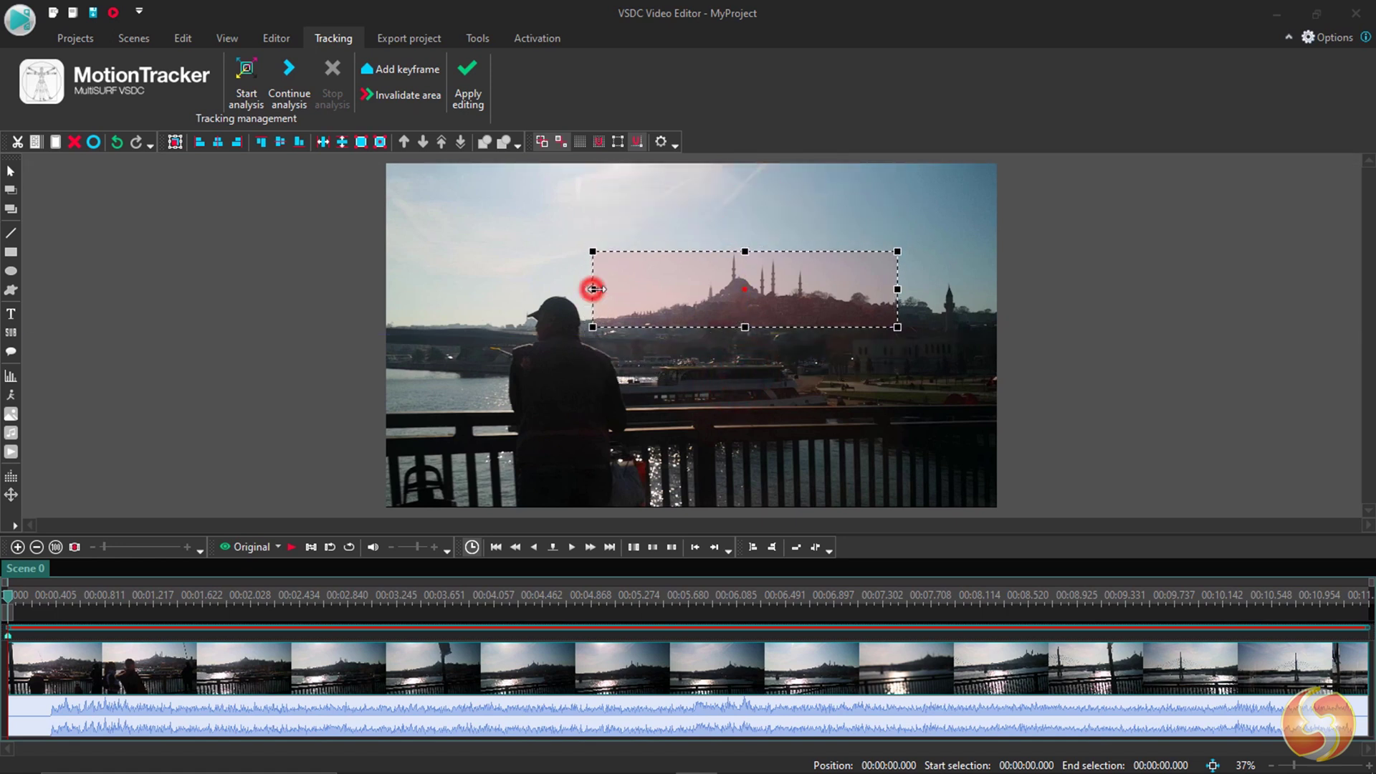
pyautogui.moveTo(593, 289); pyautogui.dragTo(660, 284)
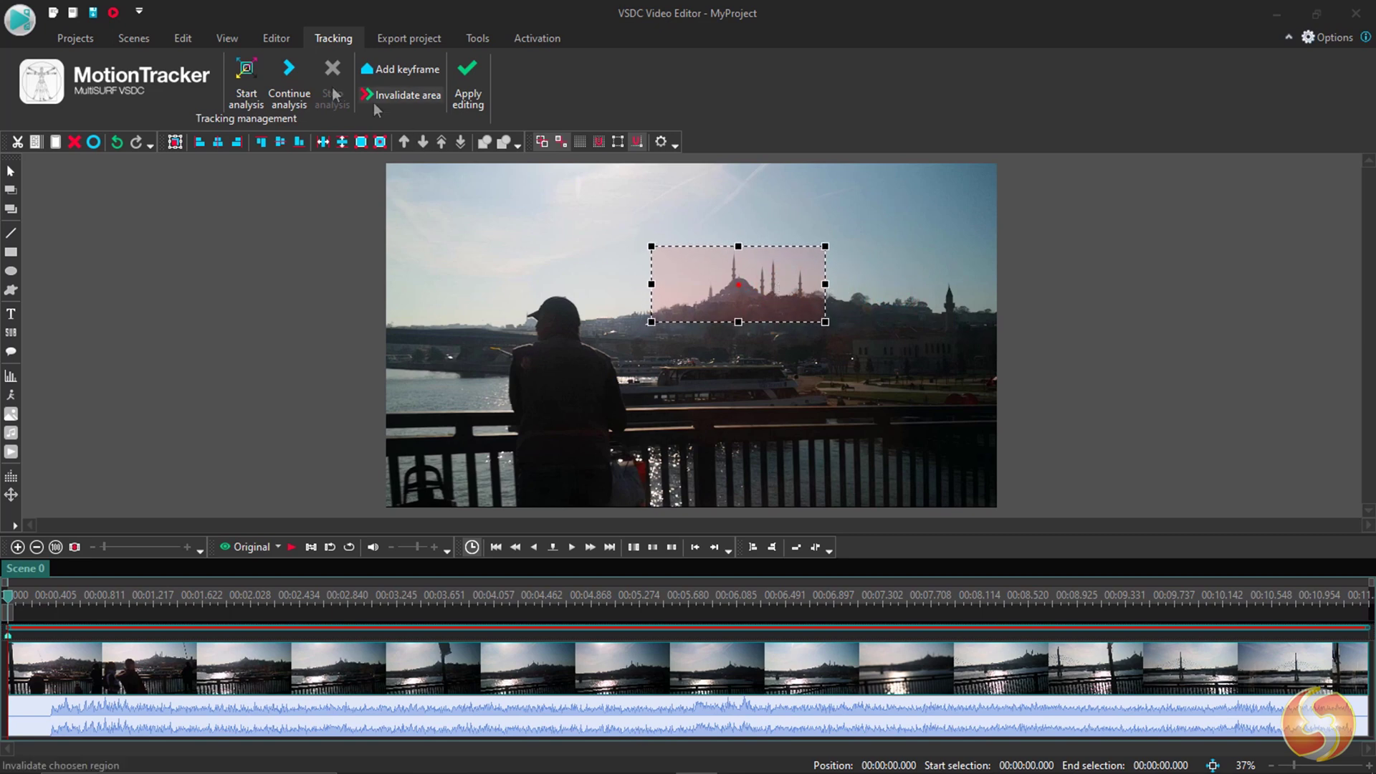
pyautogui.click(255, 83)
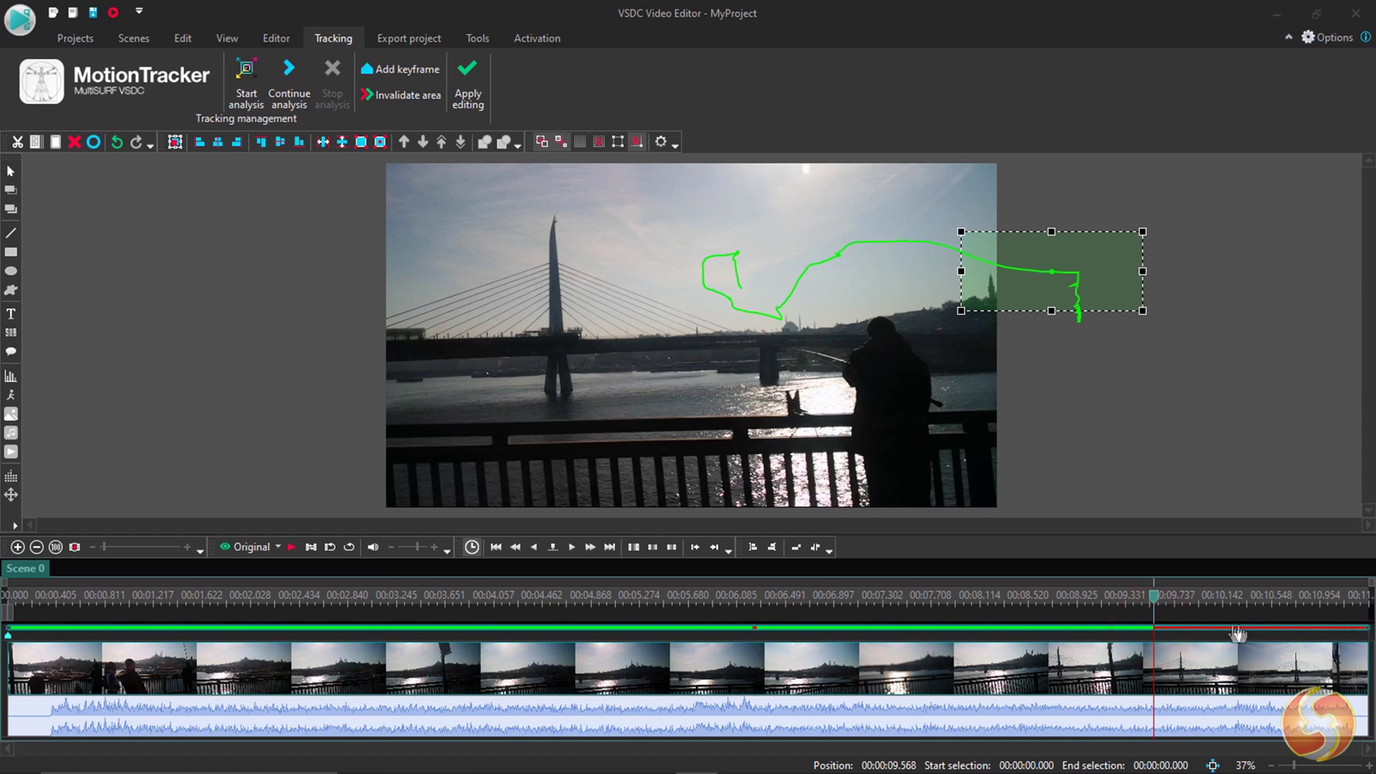
pyautogui.moveTo(1153, 629); pyautogui.dragTo(1012, 629)
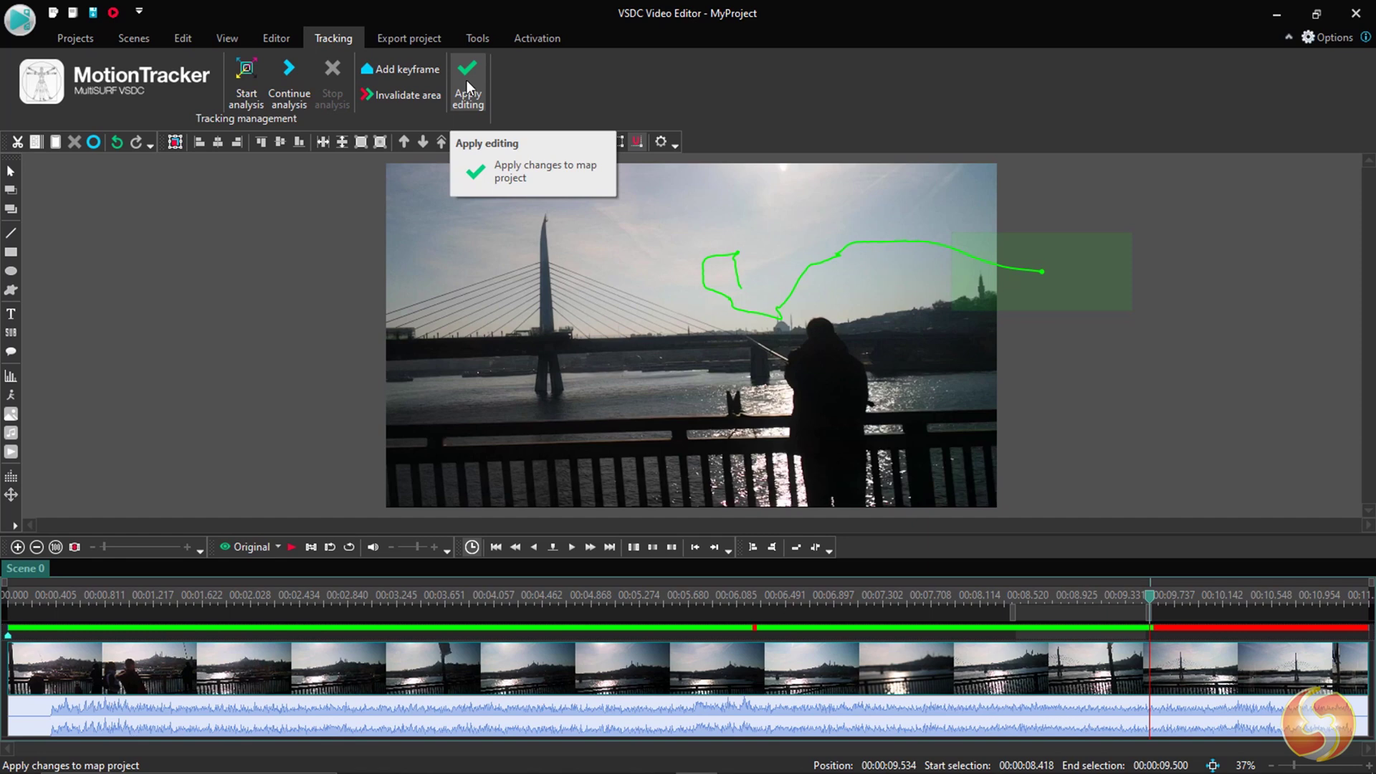
# - Apply the tracking results, save the VideotoComment map project, and play the project preview
pyautogui.click(466, 80)
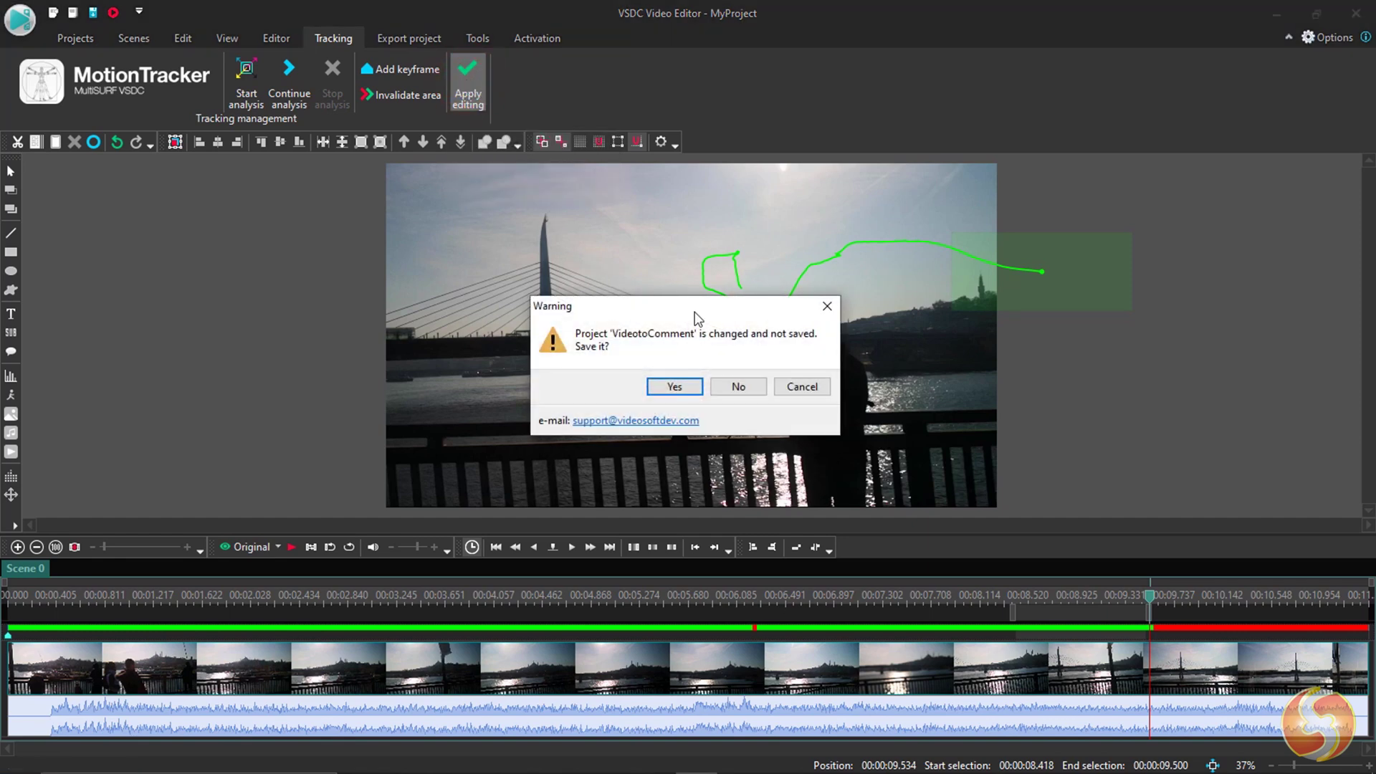
pyautogui.click(687, 388)
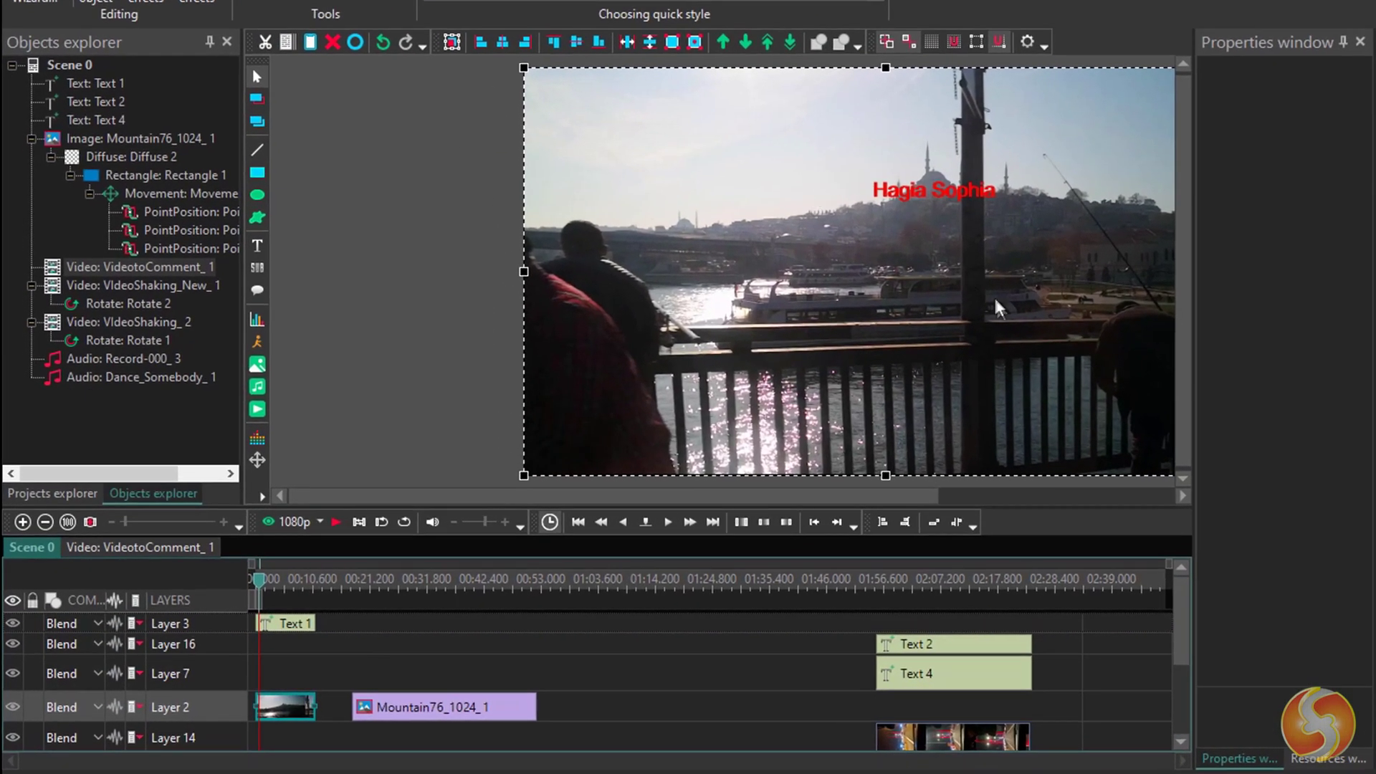
pyautogui.moveTo(595, 495); pyautogui.dragTo(708, 502)
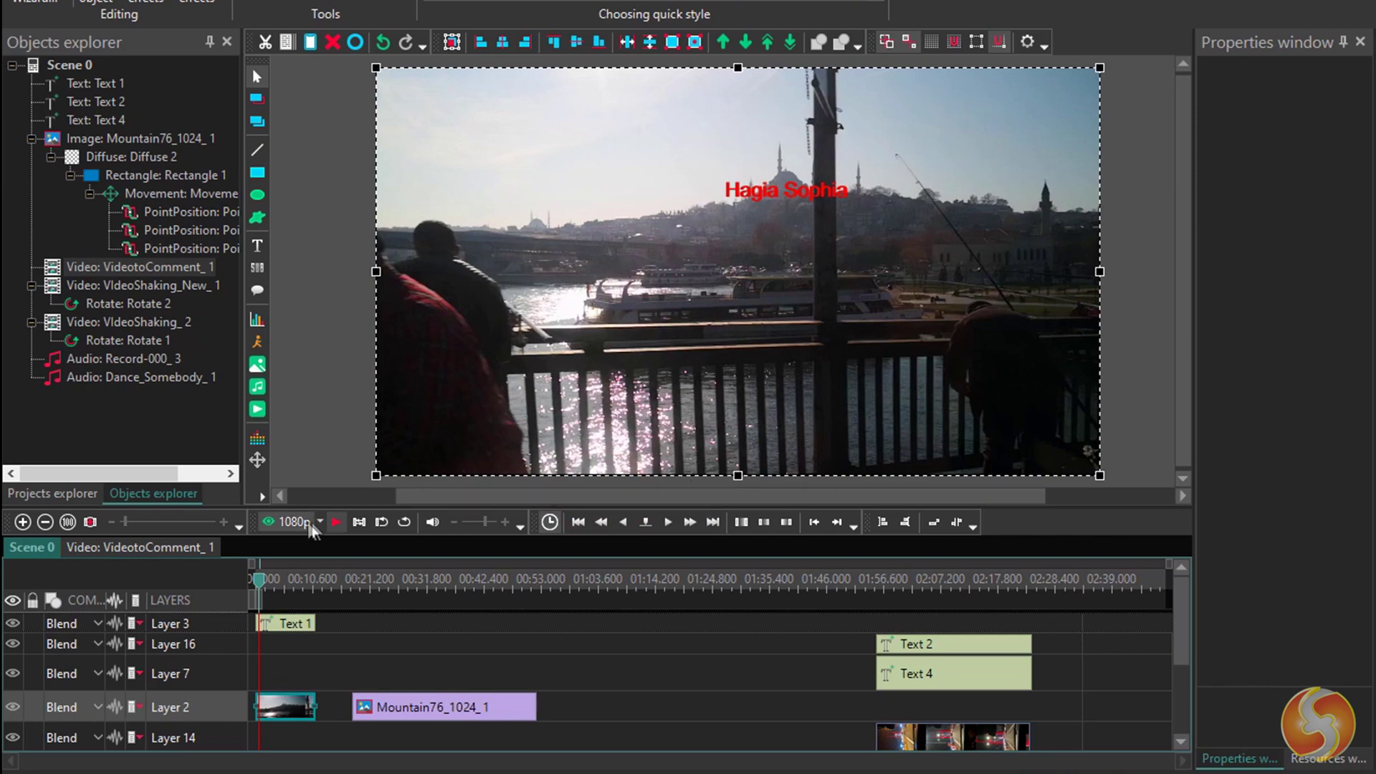
pyautogui.click(338, 522)
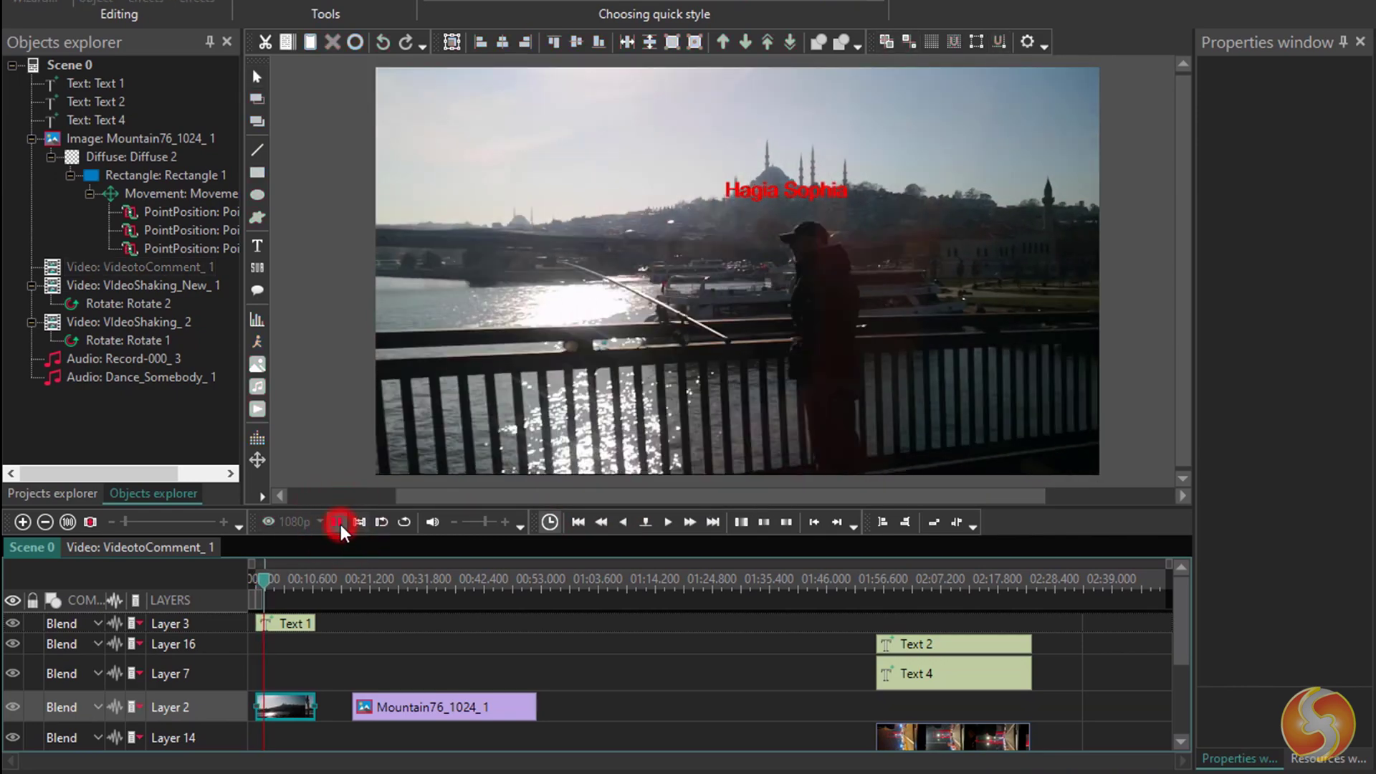
# - Stop playback and open the Hagia Sophia Text 1 clip's own timeline on Layer 3
pyautogui.scroll(3, 717, 592)
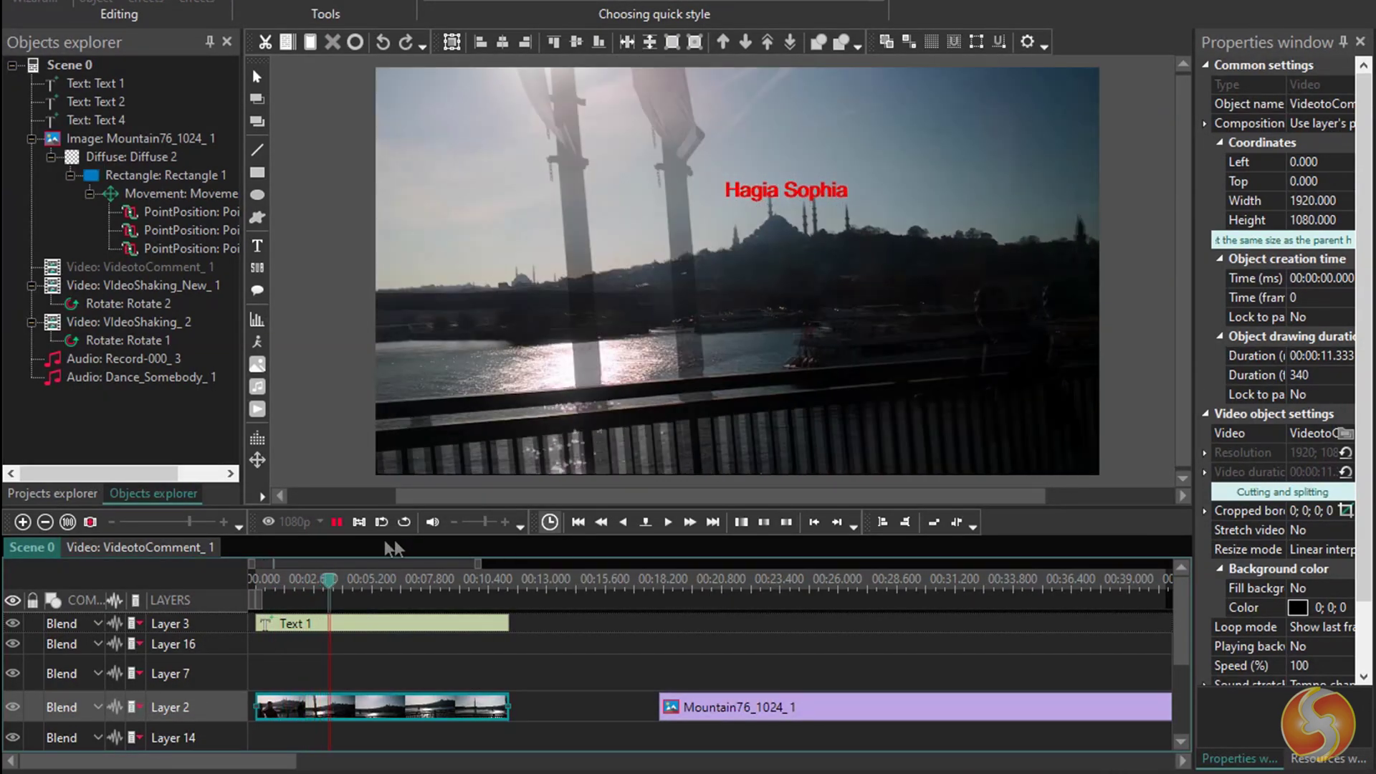
pyautogui.click(337, 522)
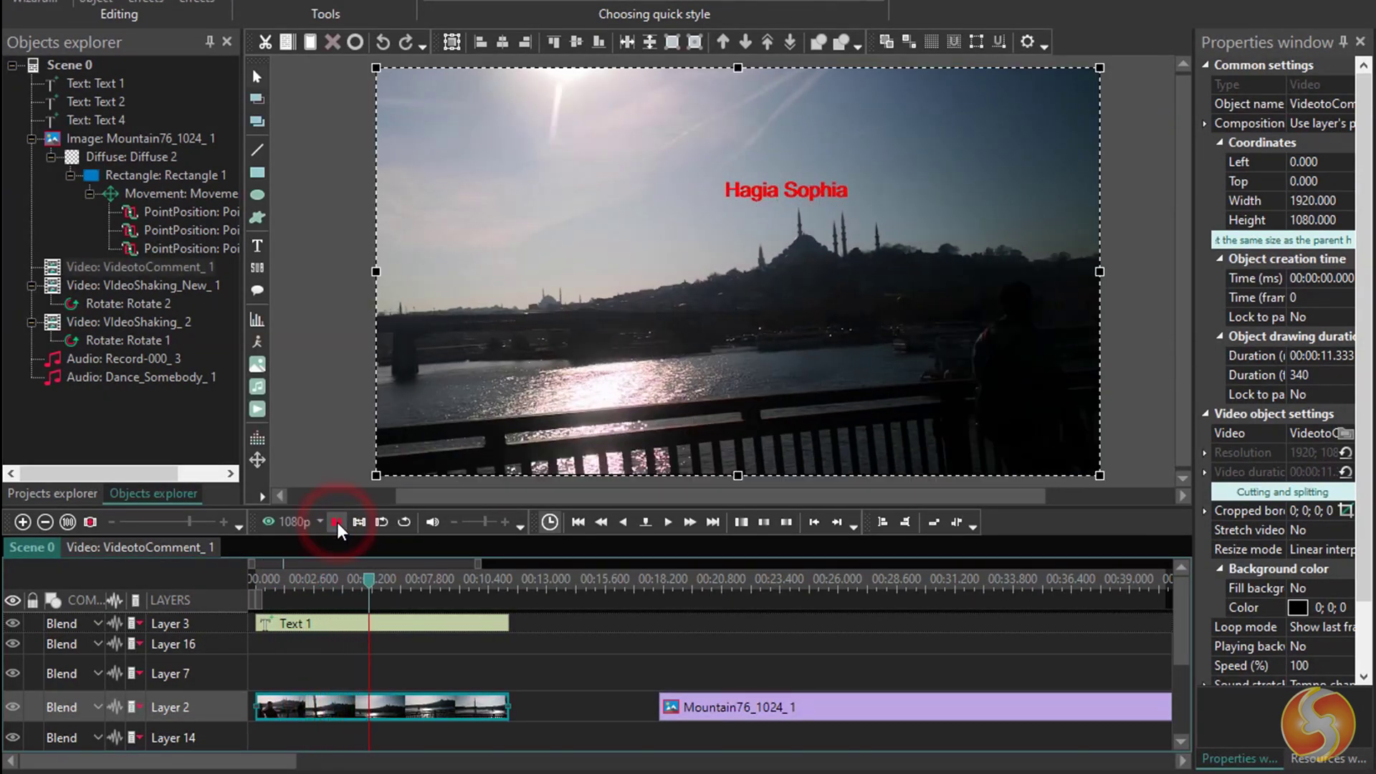
pyautogui.click(310, 624)
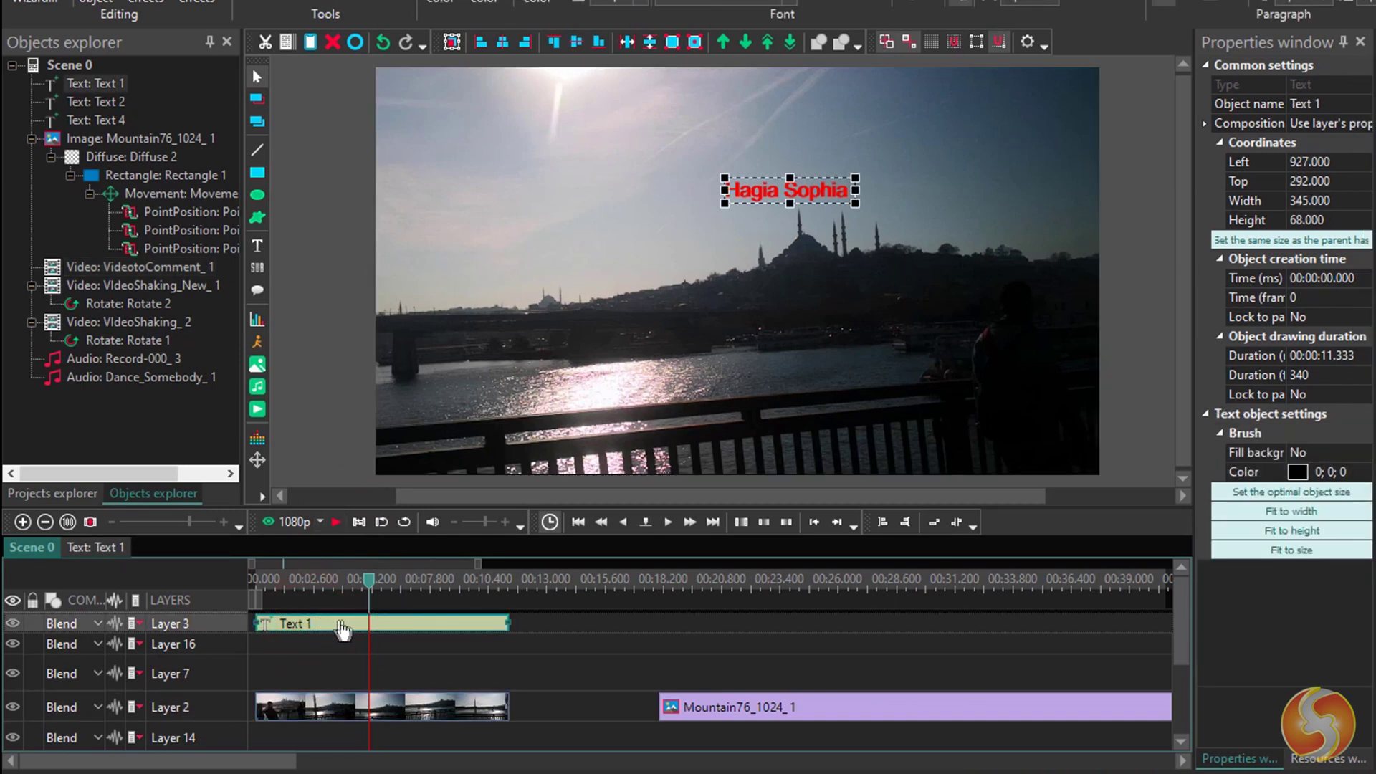
pyautogui.doubleClick(337, 623)
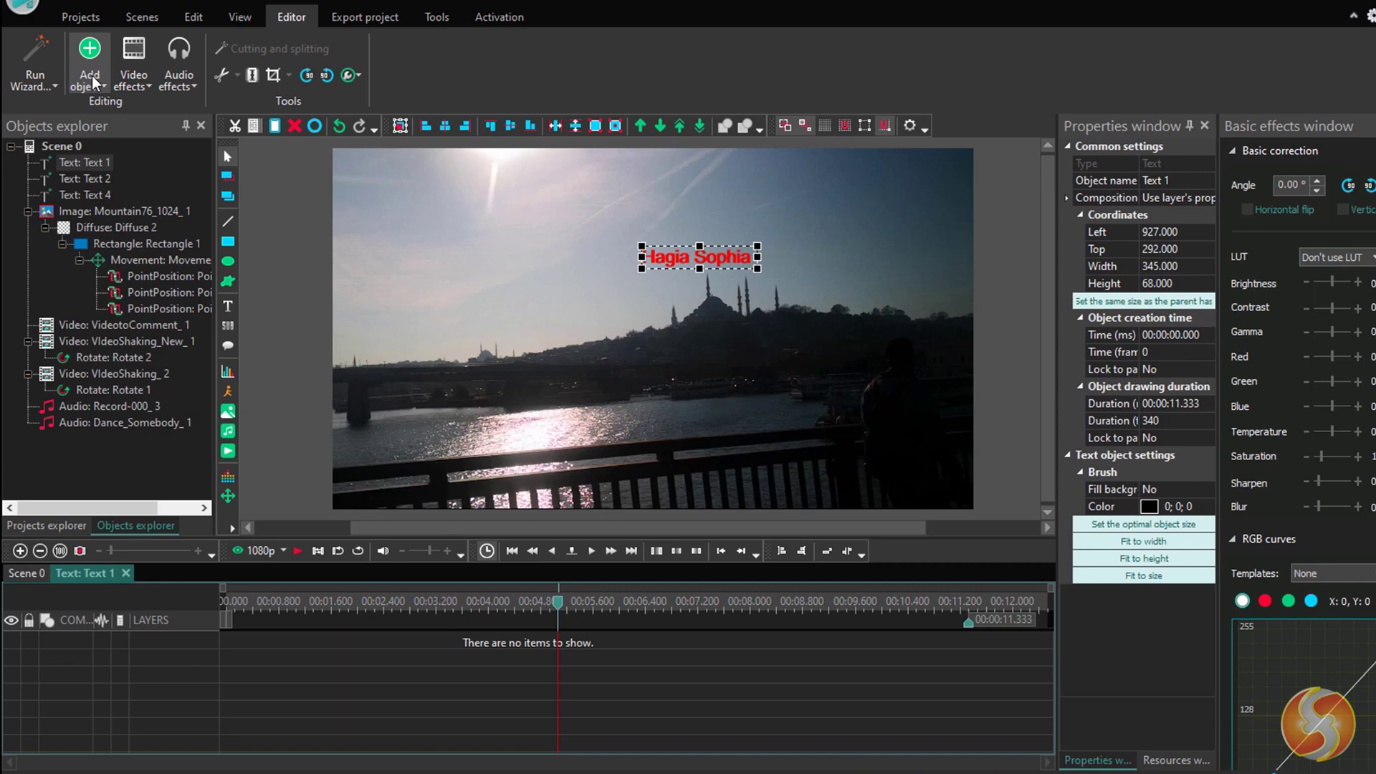
# - Attach a movement map from VideotoComment3.mproj to the Hagia Sophia text and preview it
pyautogui.click(92, 76)
pyautogui.moveTo(190, 433)
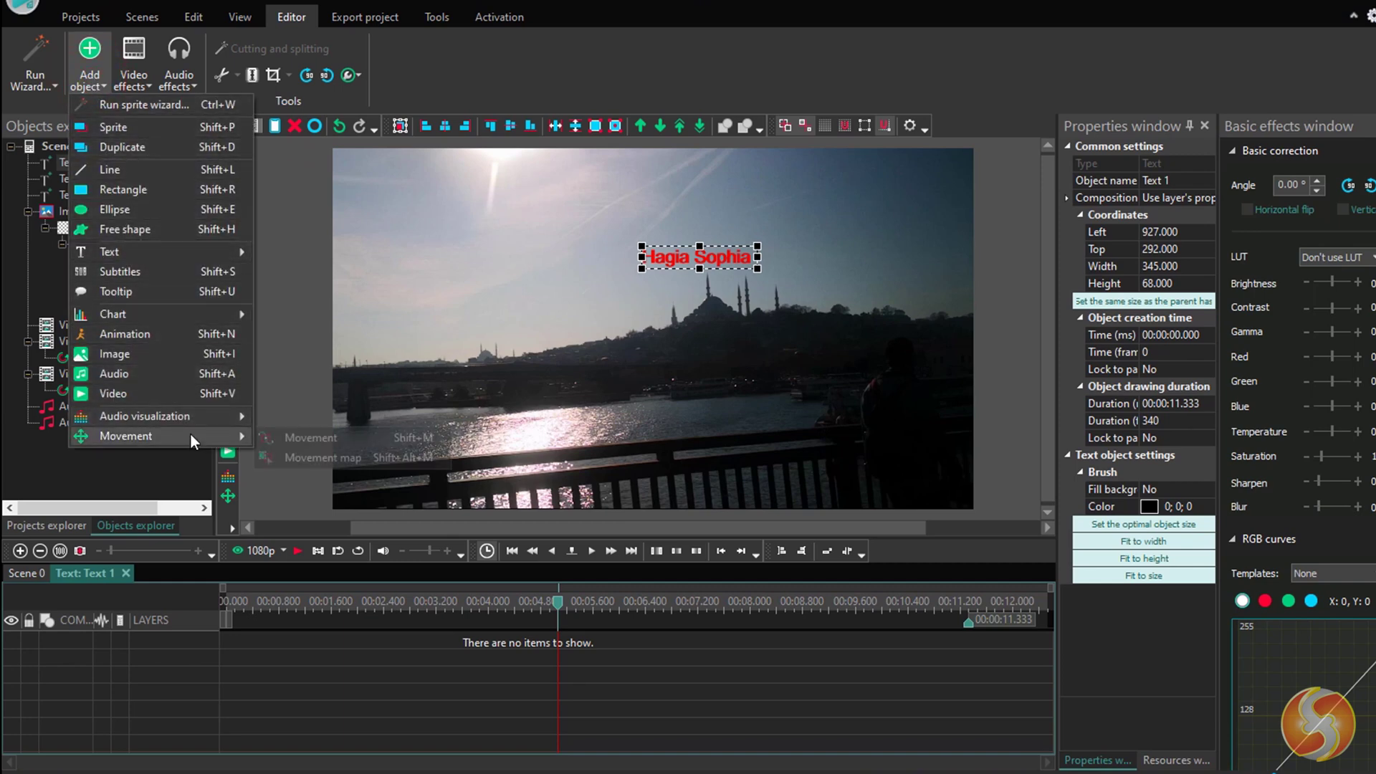
pyautogui.click(324, 458)
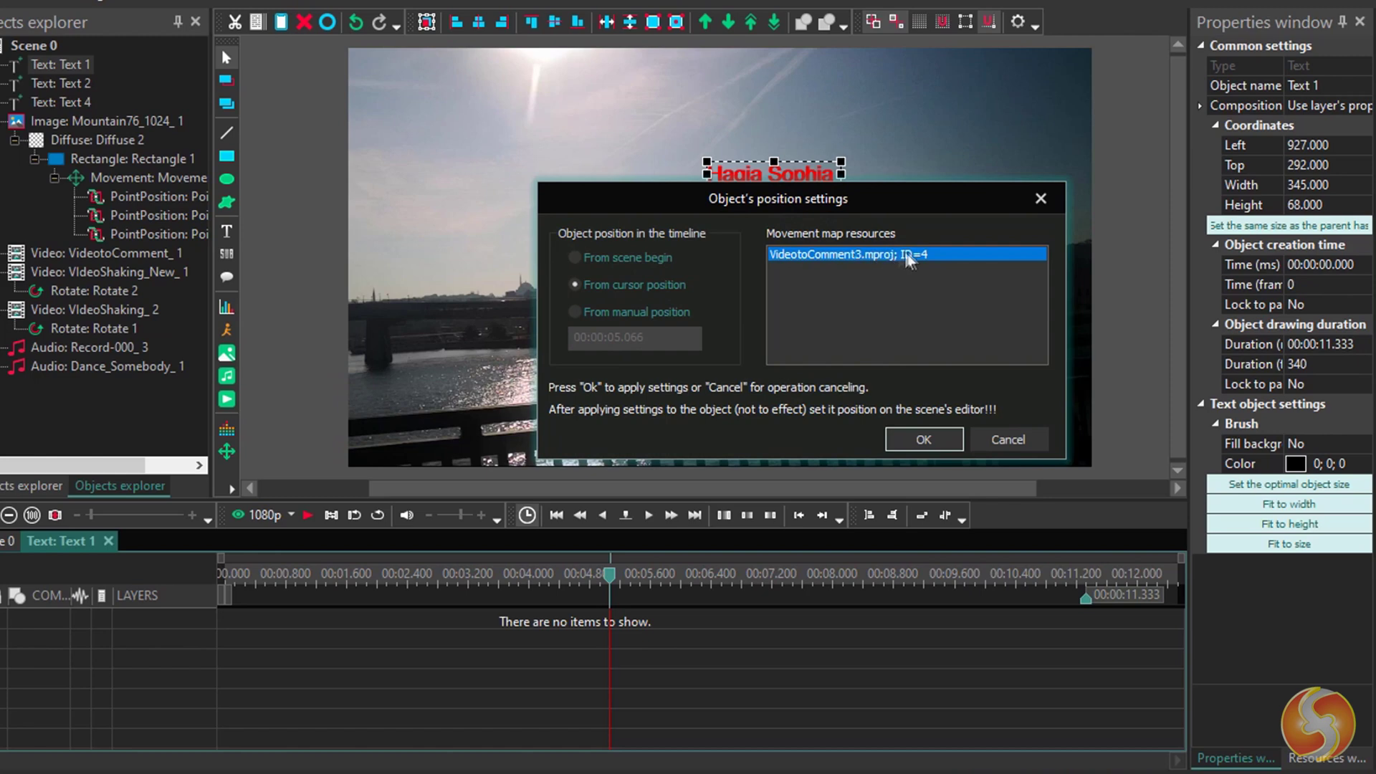
pyautogui.click(923, 439)
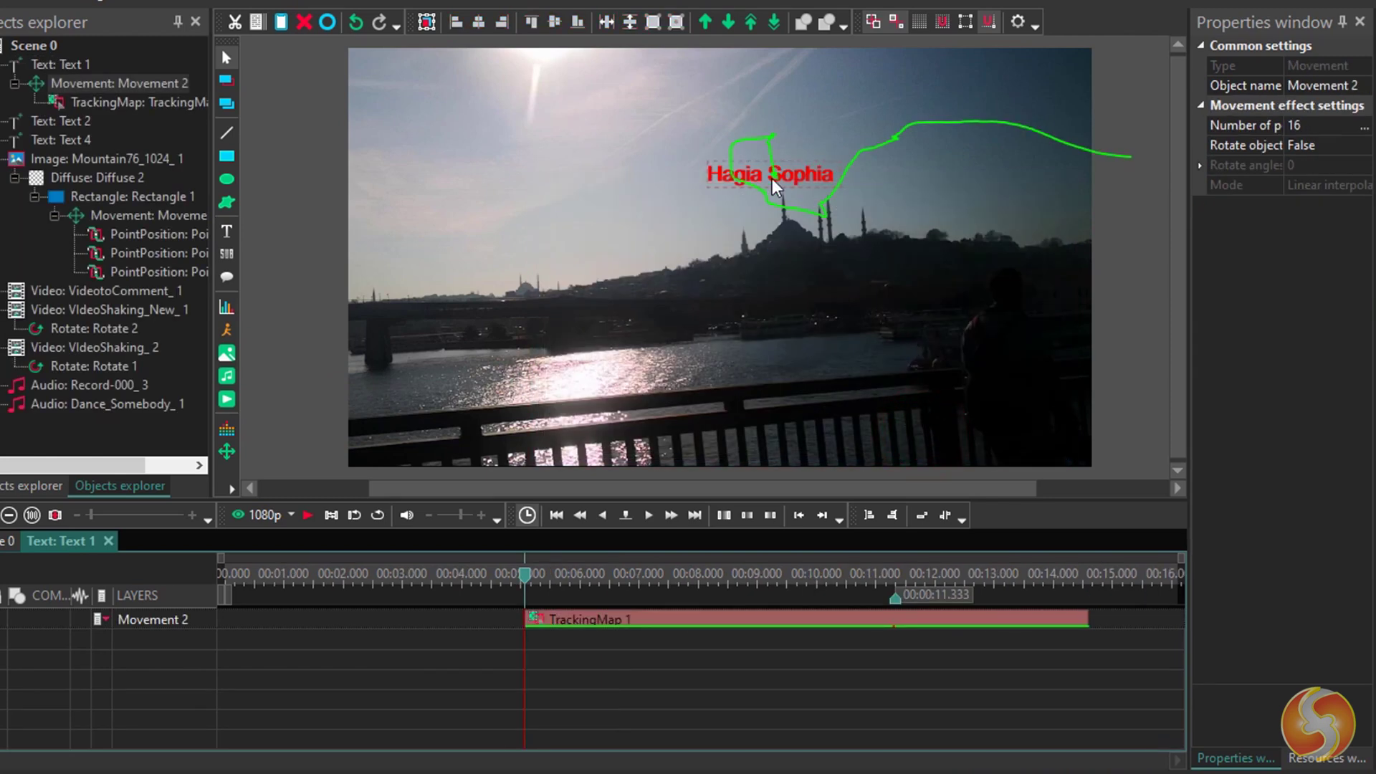
pyautogui.click(308, 516)
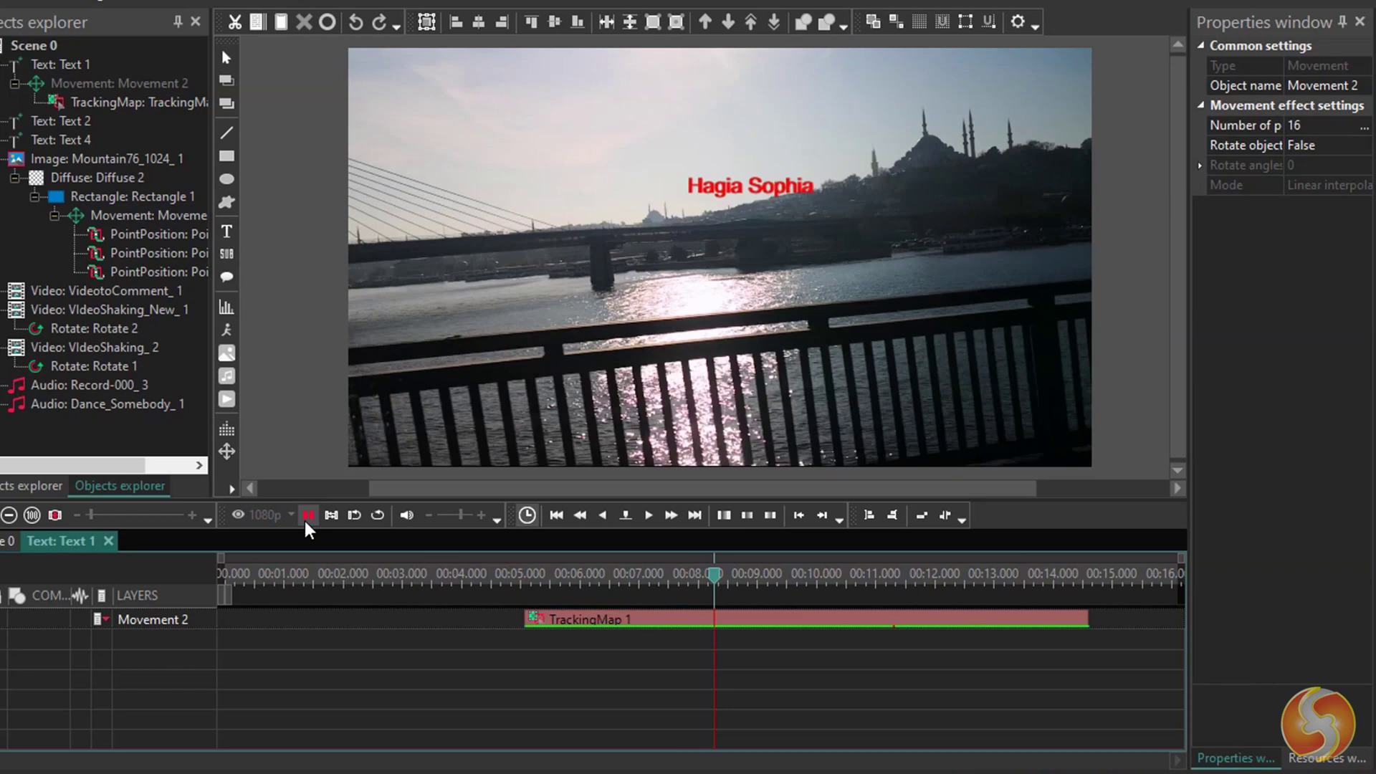
pyautogui.click(308, 515)
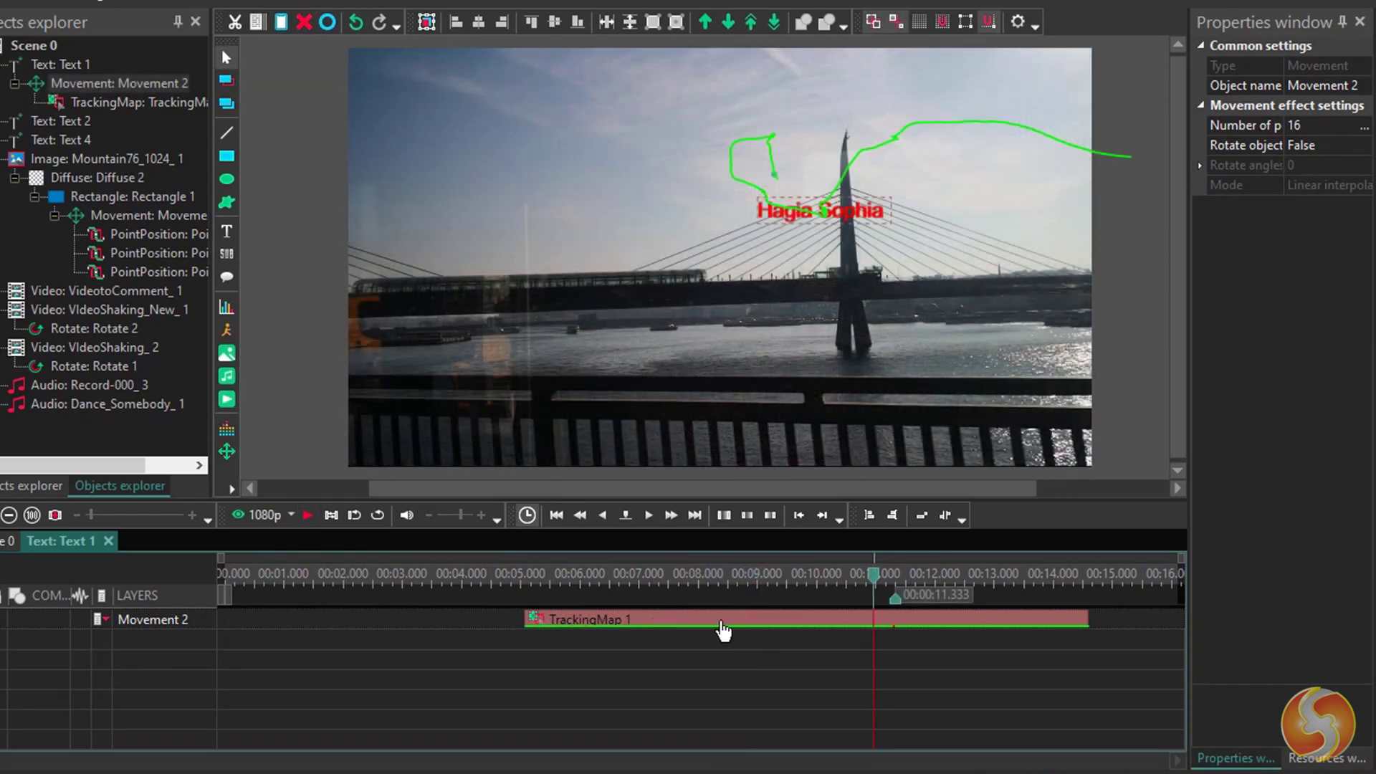
# - Select the TrackingMap 1 clip and replay the preview to watch the text follow the path
pyautogui.click(728, 620)
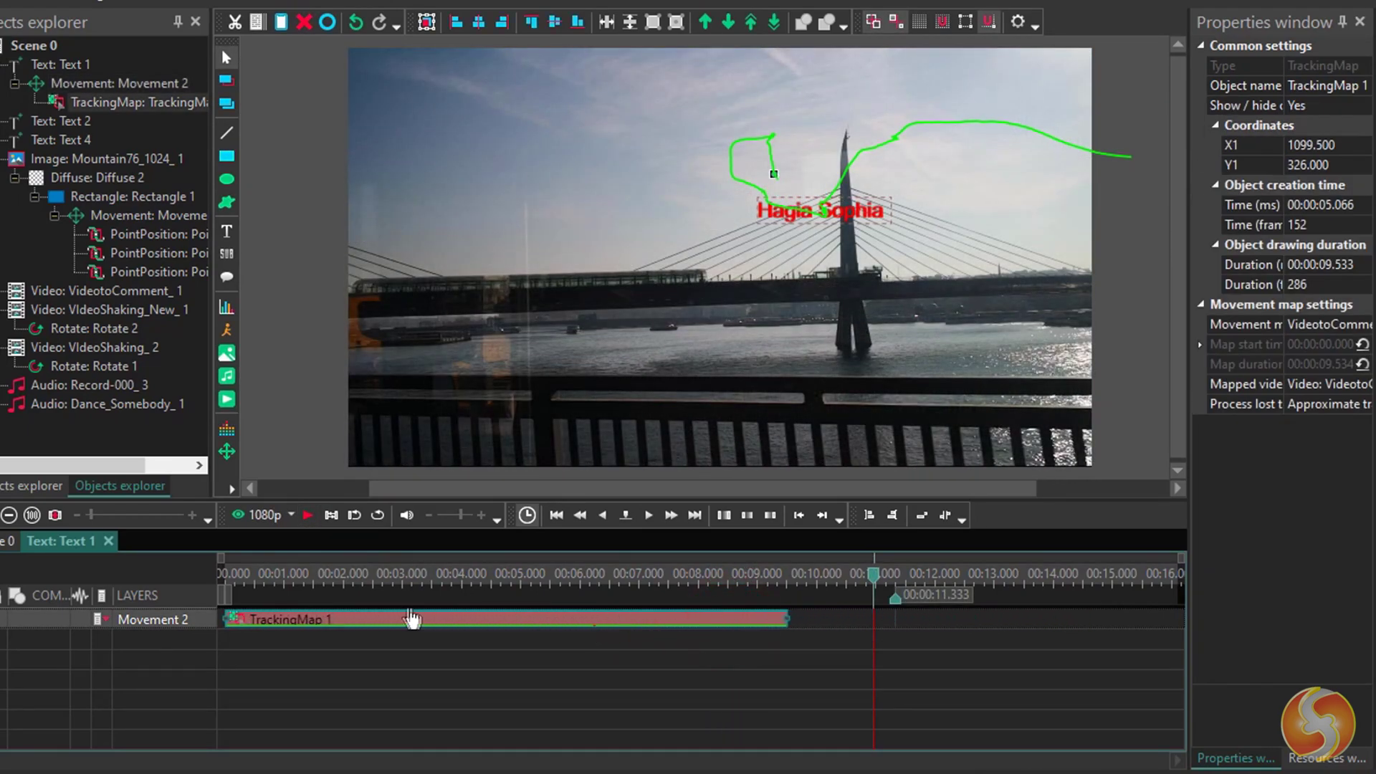
pyautogui.click(308, 515)
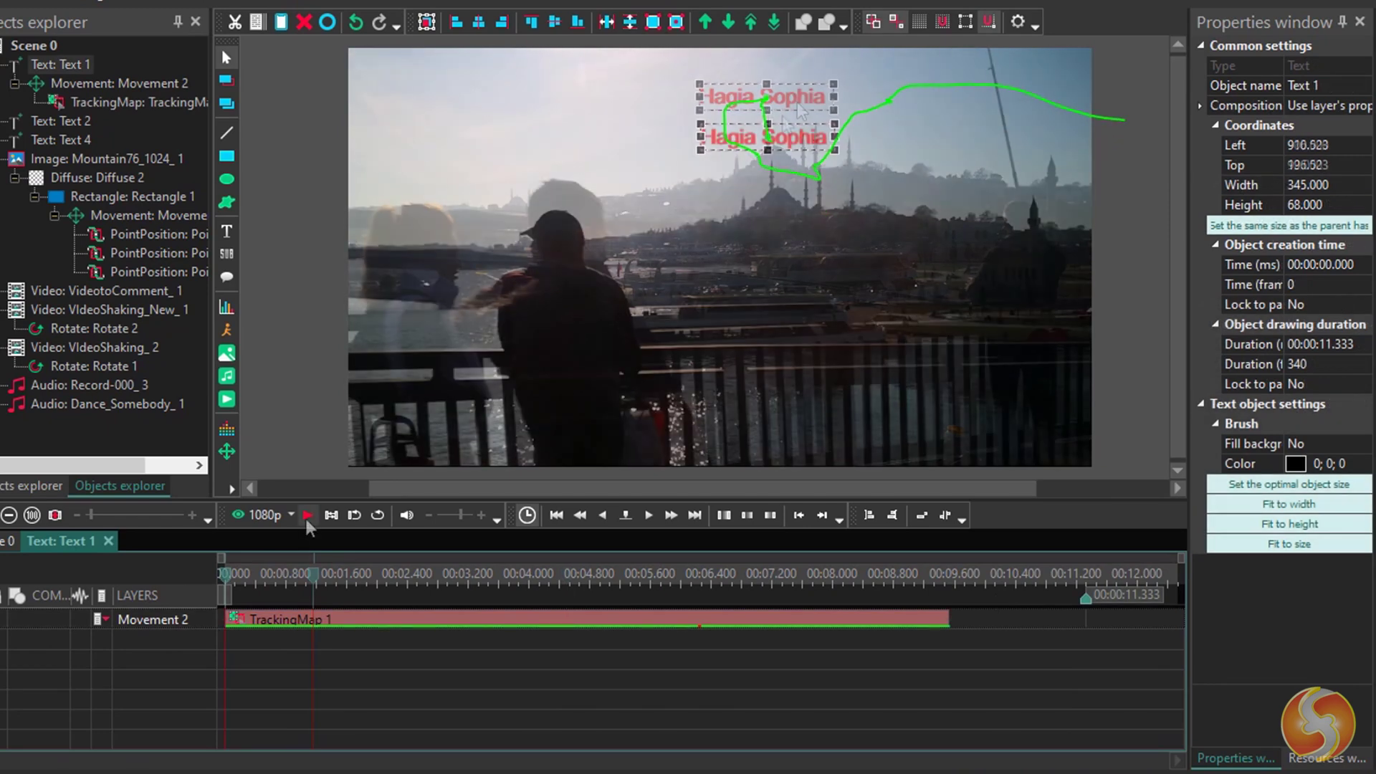
pyautogui.click(308, 514)
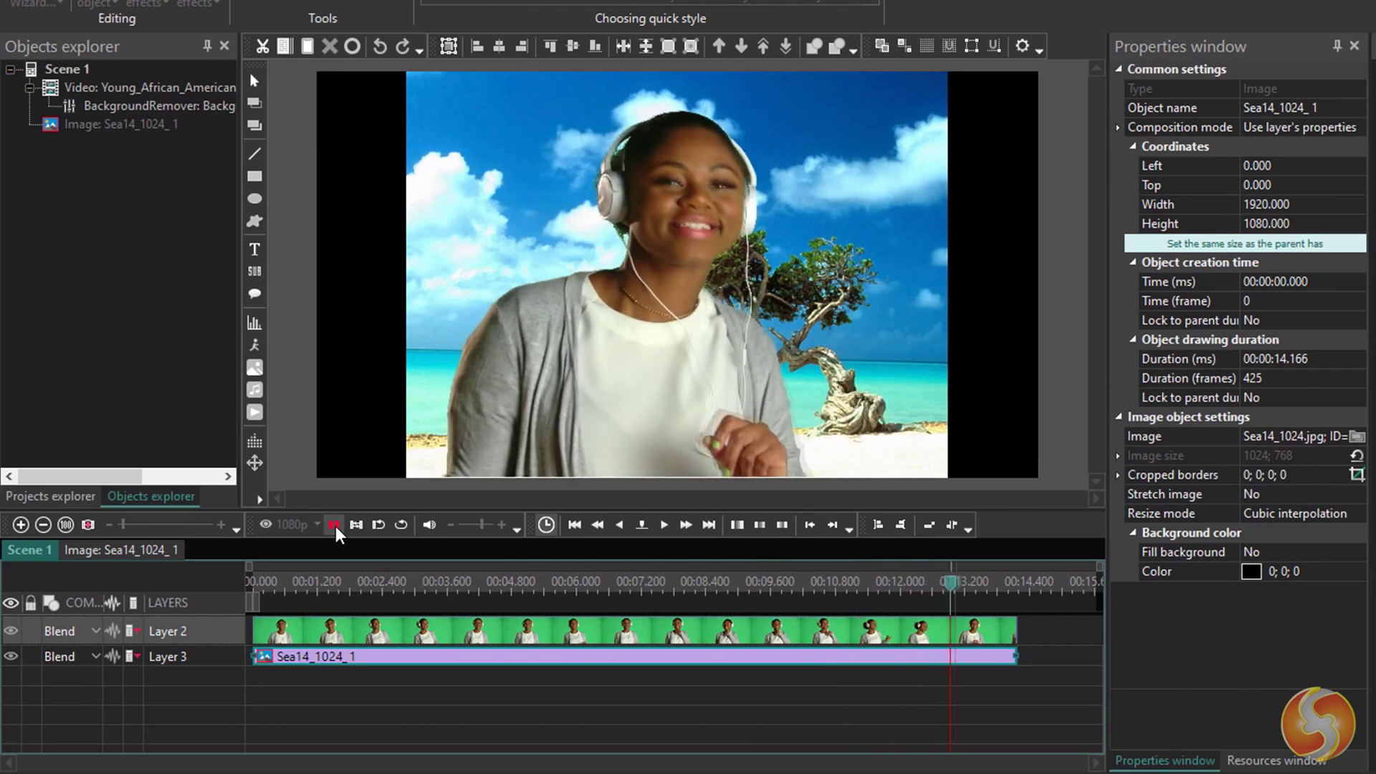
# - Add a Background remover effect to the woman's green-screen video clip
pyautogui.click(336, 525)
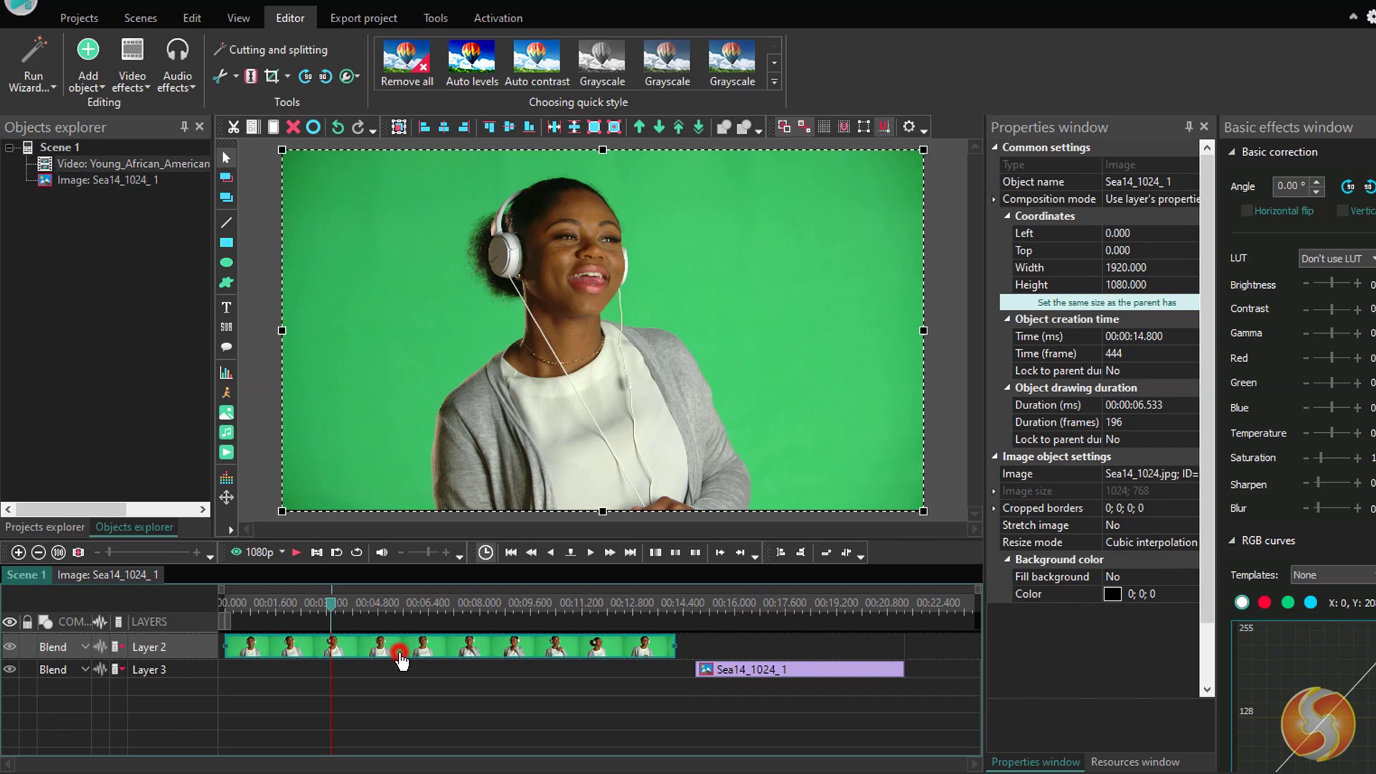
pyautogui.click(402, 660)
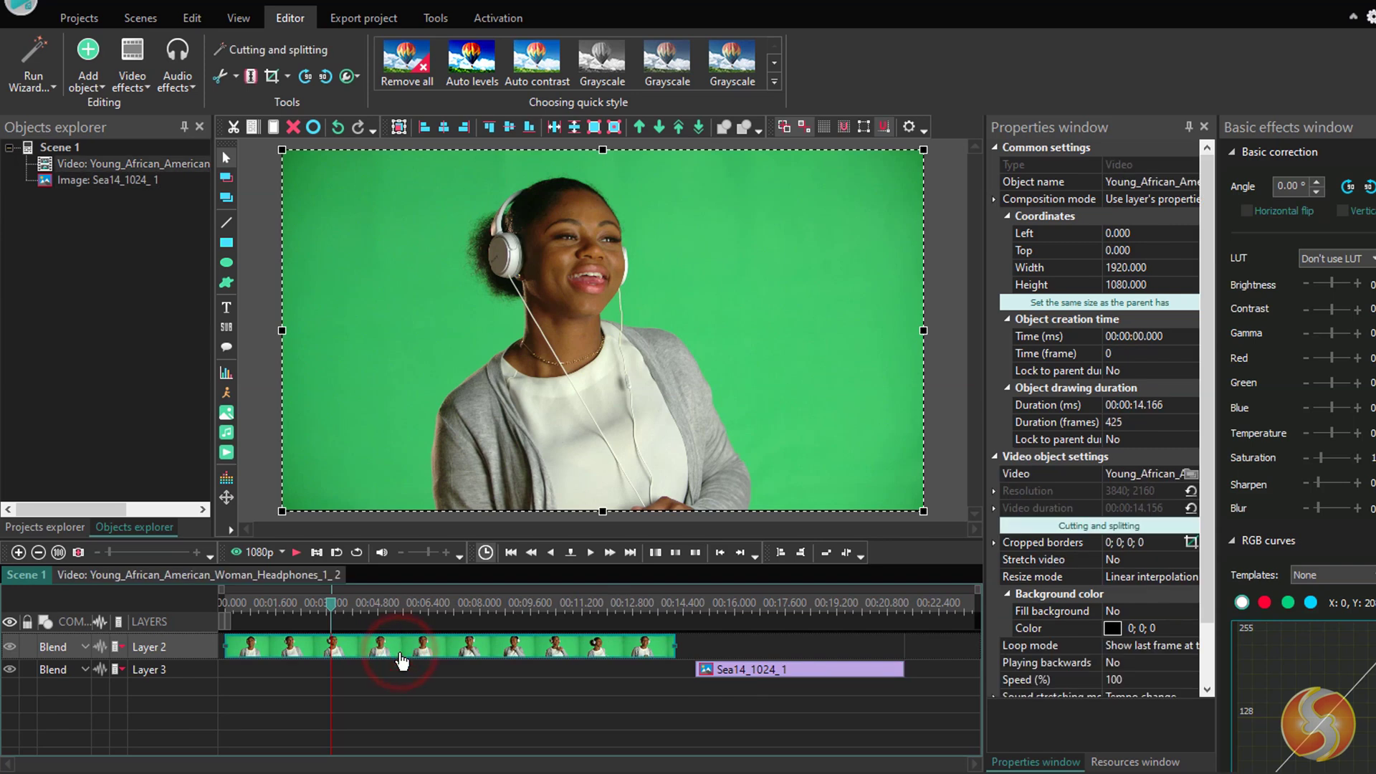
pyautogui.click(139, 68)
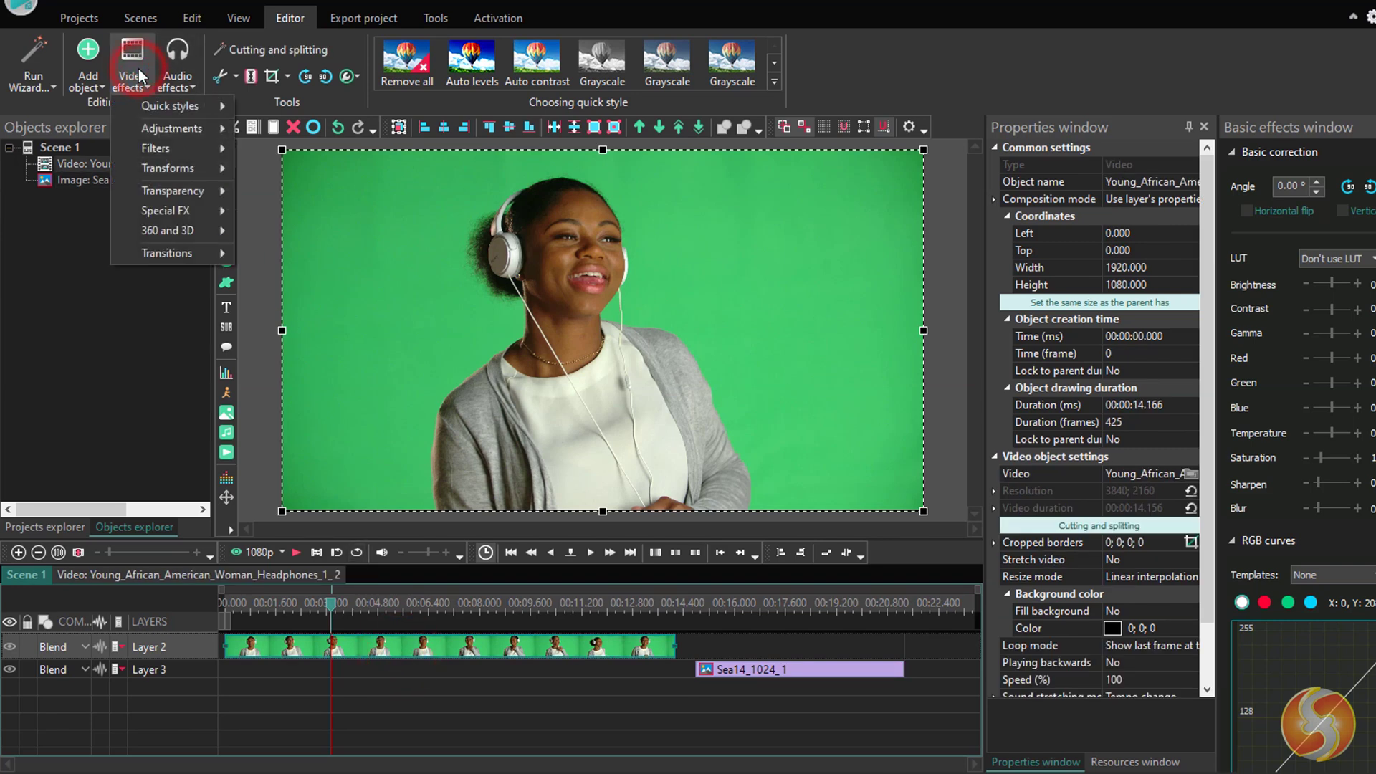
pyautogui.moveTo(183, 188)
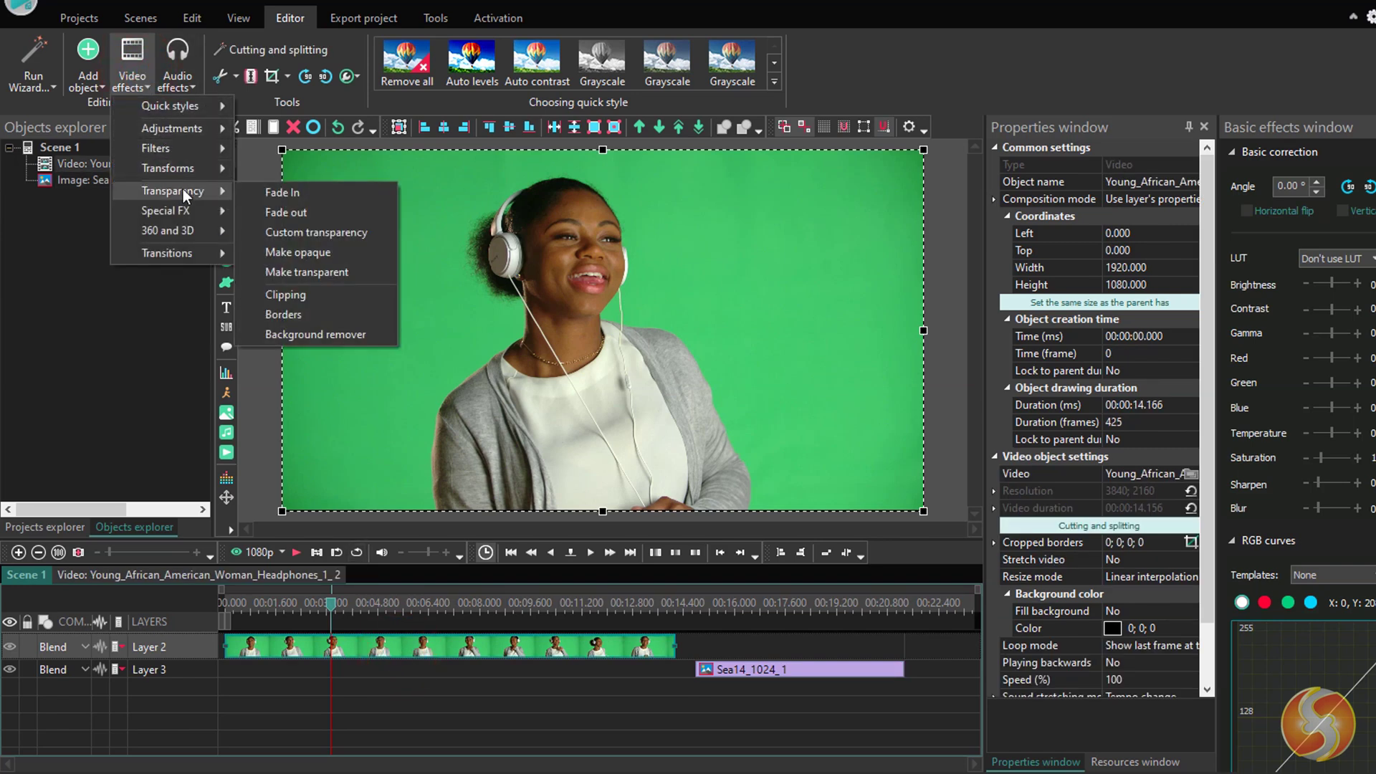
pyautogui.click(337, 335)
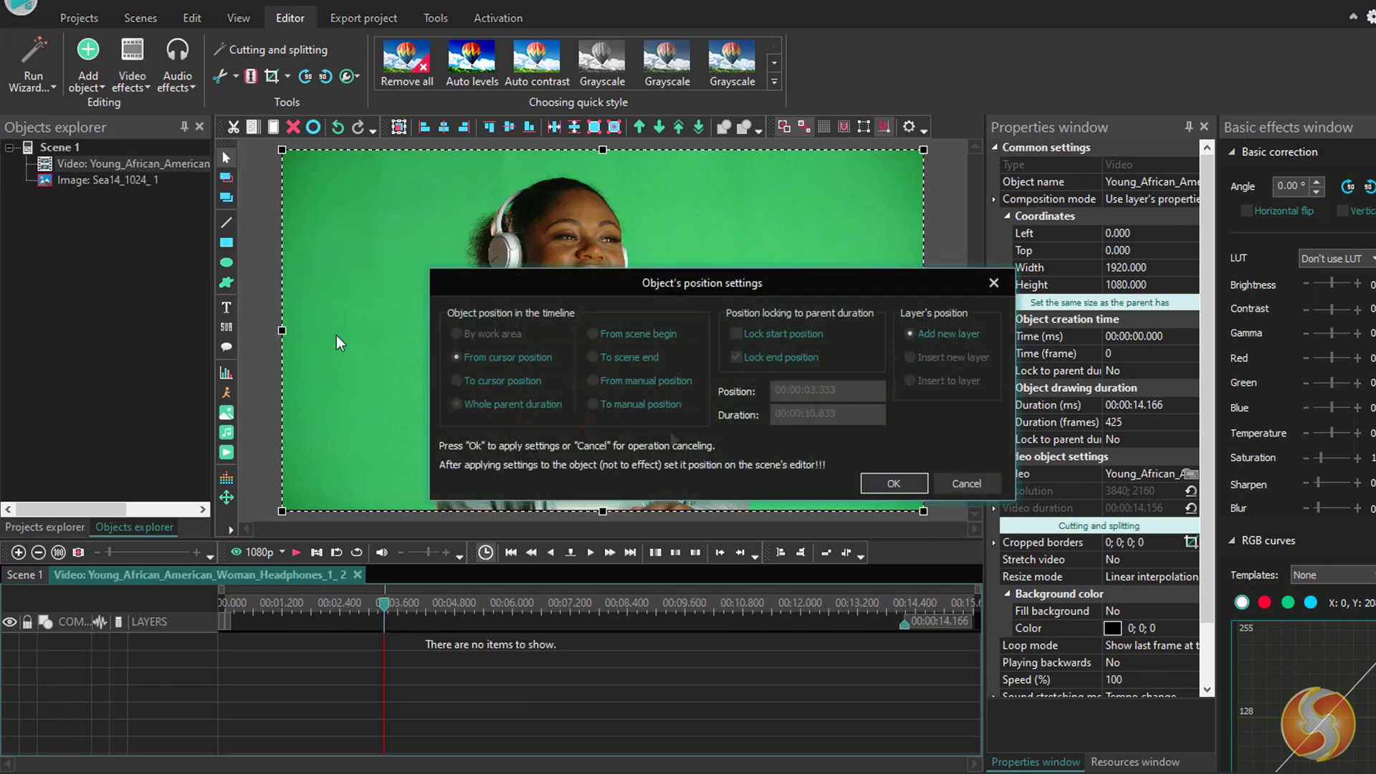
pyautogui.click(884, 491)
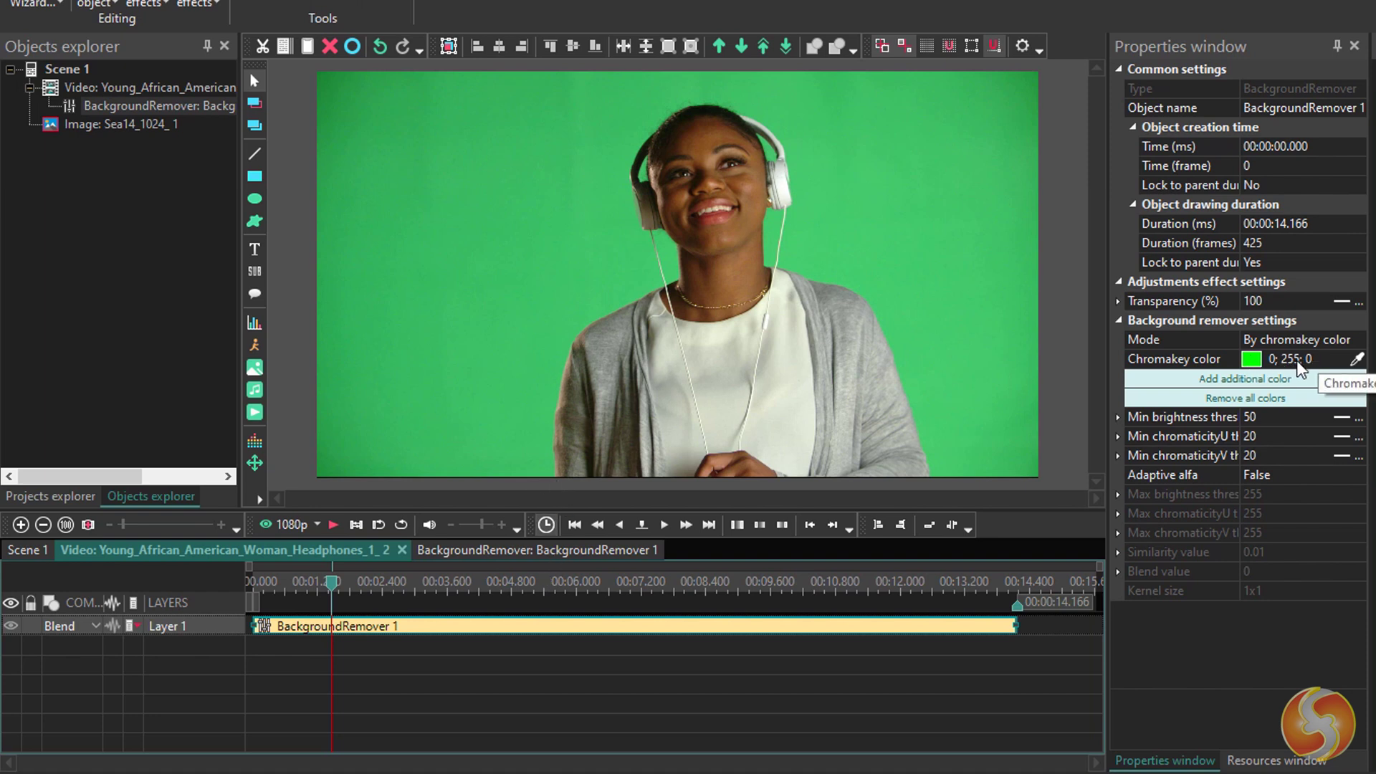
# - Sample the green backdrop as key colour, set minimum thresholds to 81/55/33, and enable Adaptive alfa
pyautogui.click(1358, 362)
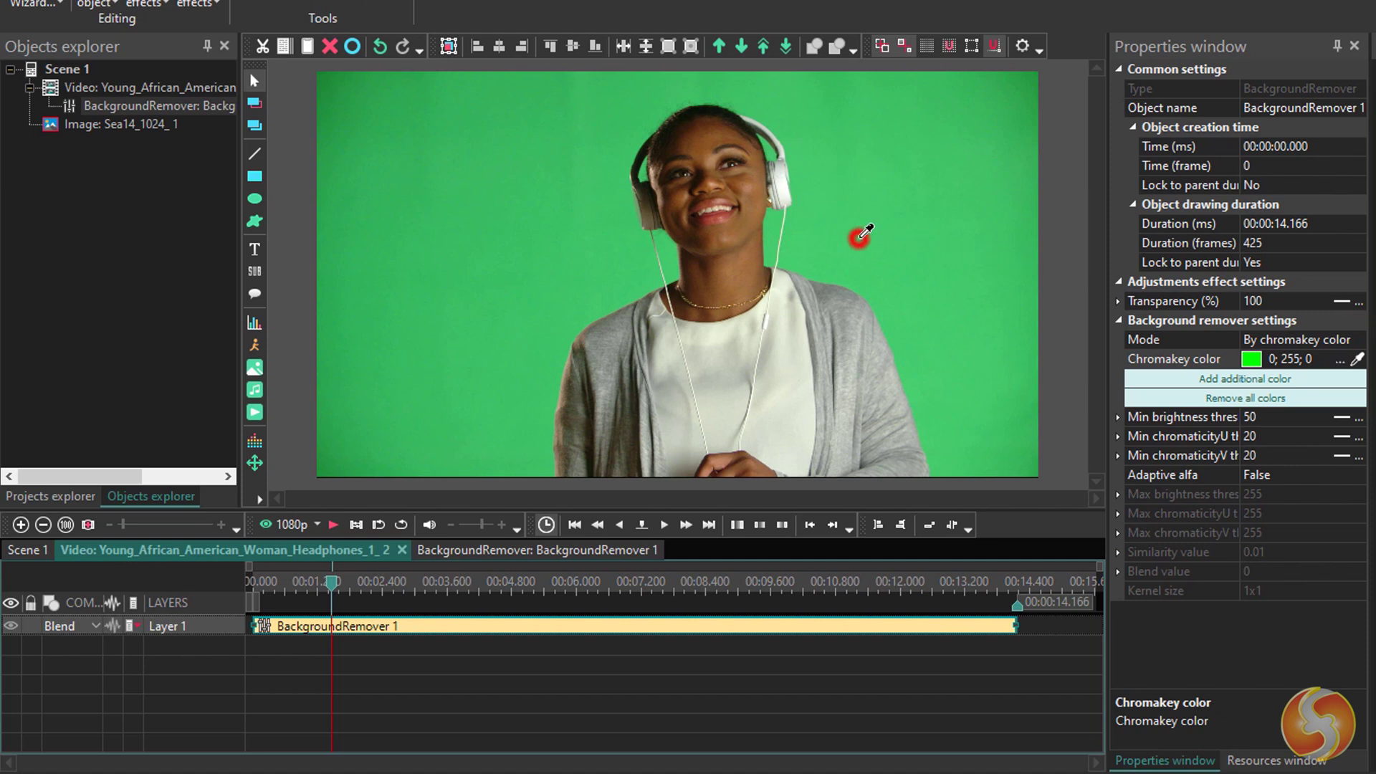
pyautogui.click(859, 237)
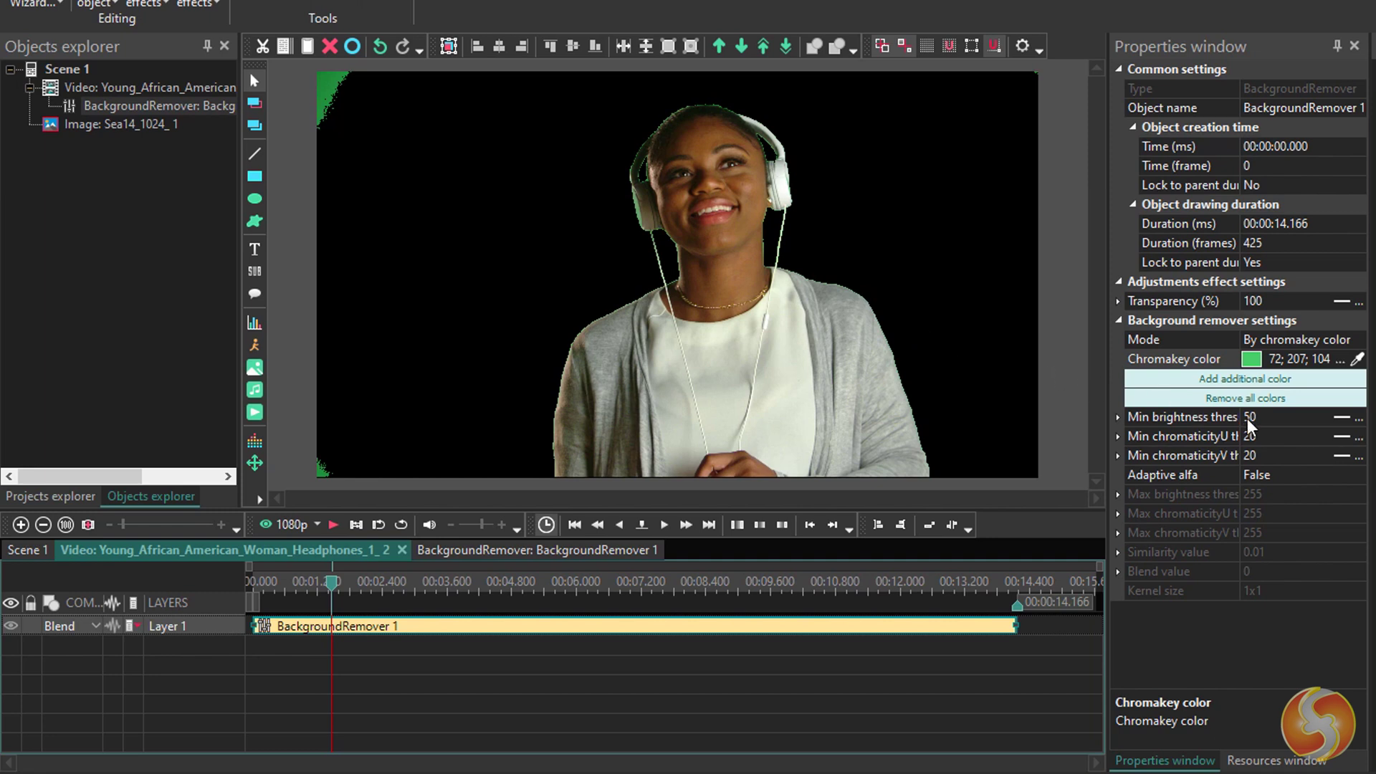
pyautogui.click(1300, 459)
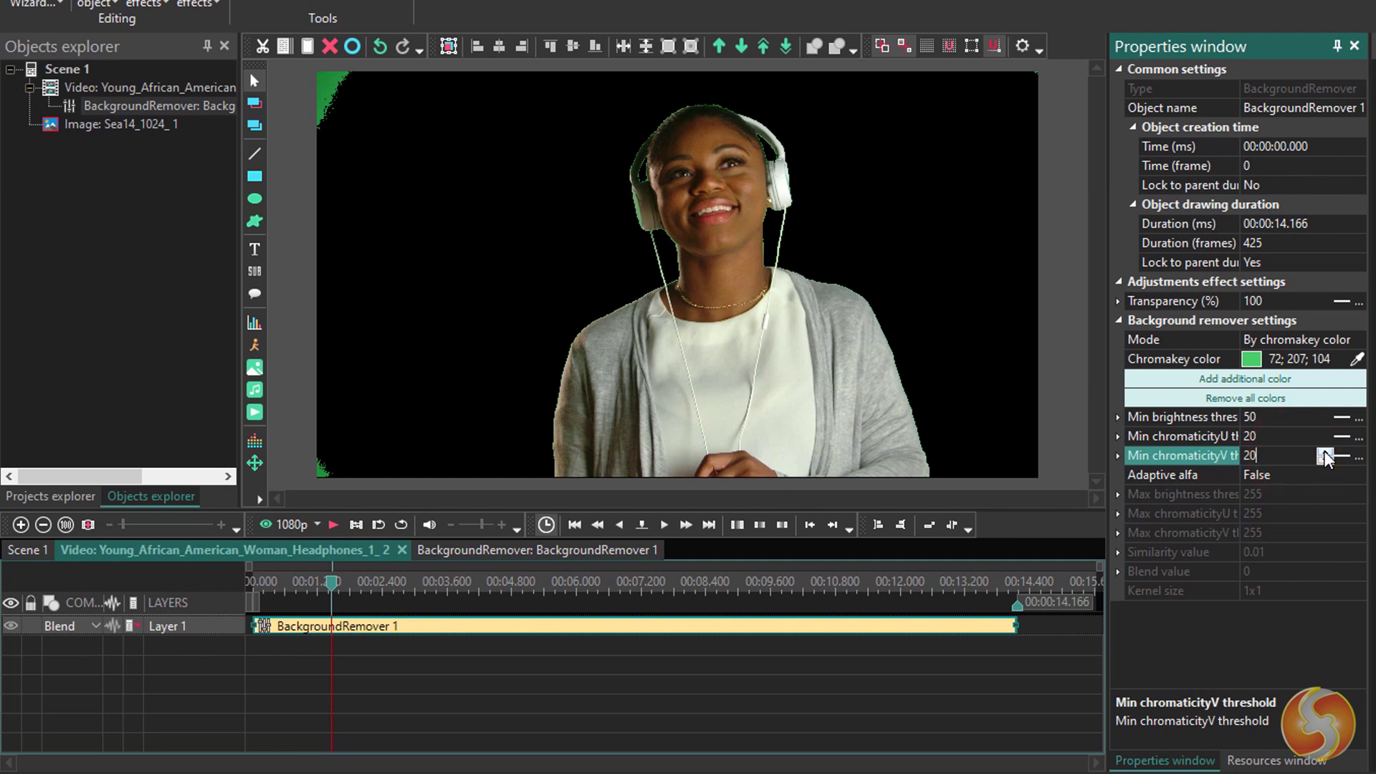
pyautogui.moveTo(1324, 457); pyautogui.dragTo(1326, 419)
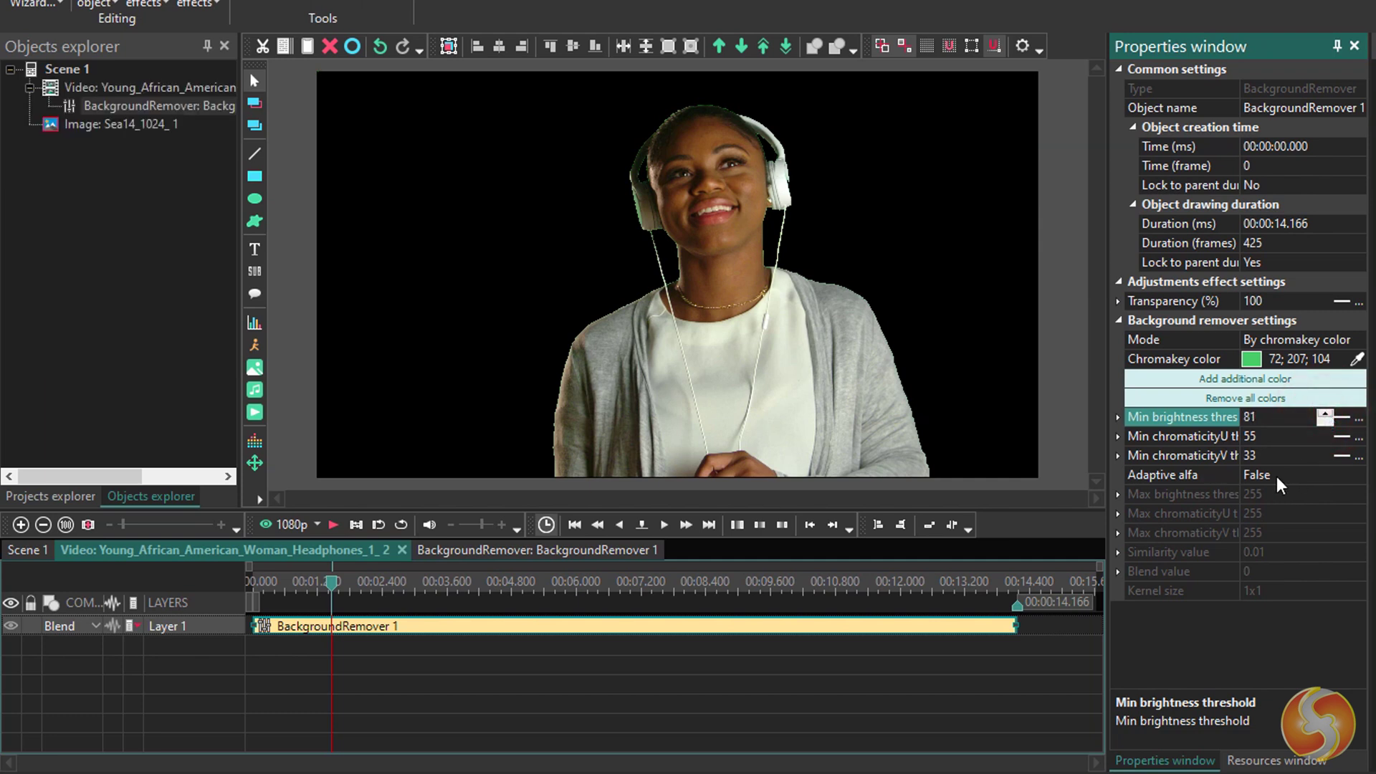
pyautogui.click(1279, 476)
pyautogui.click(1356, 474)
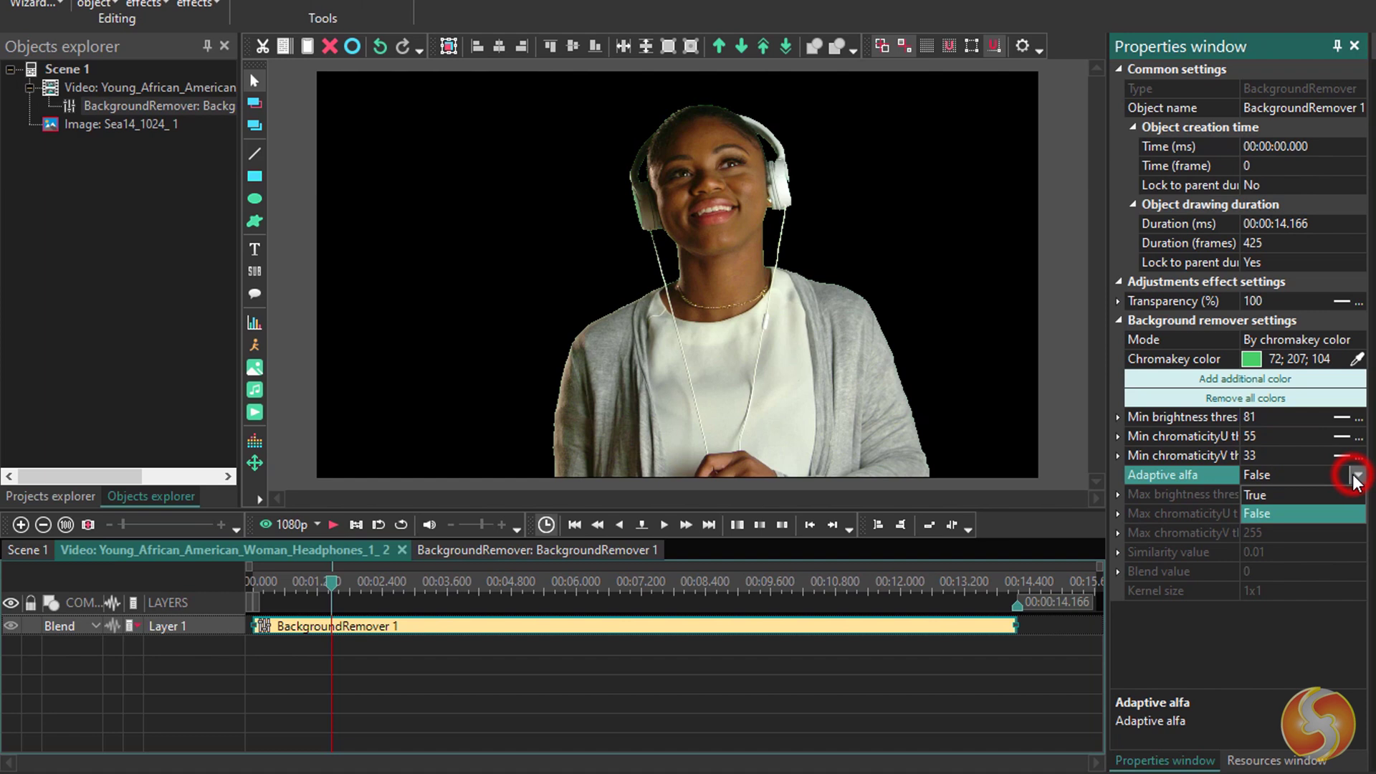
pyautogui.click(1294, 494)
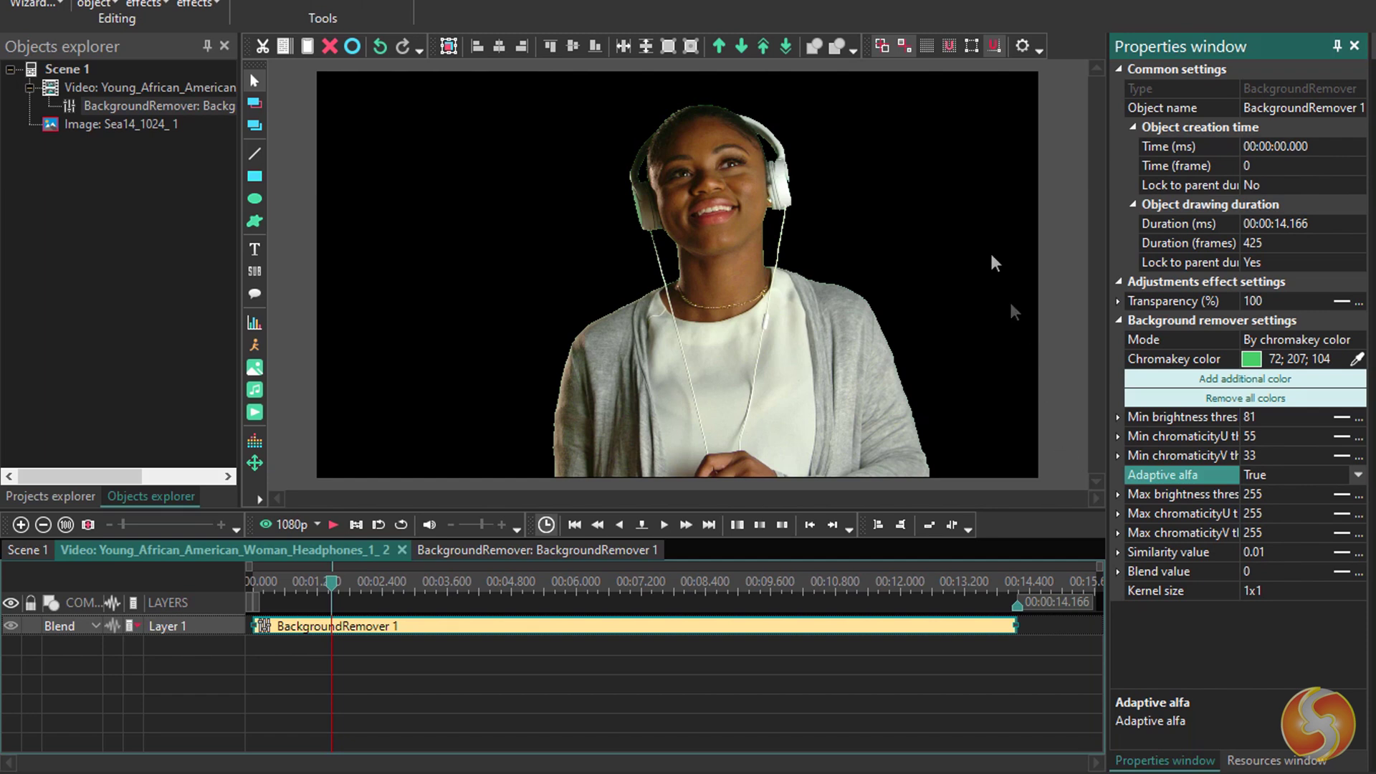
# - Move the Sea14 beach image to the timeline start, stretch it to the video's end, and play
pyautogui.click(28, 551)
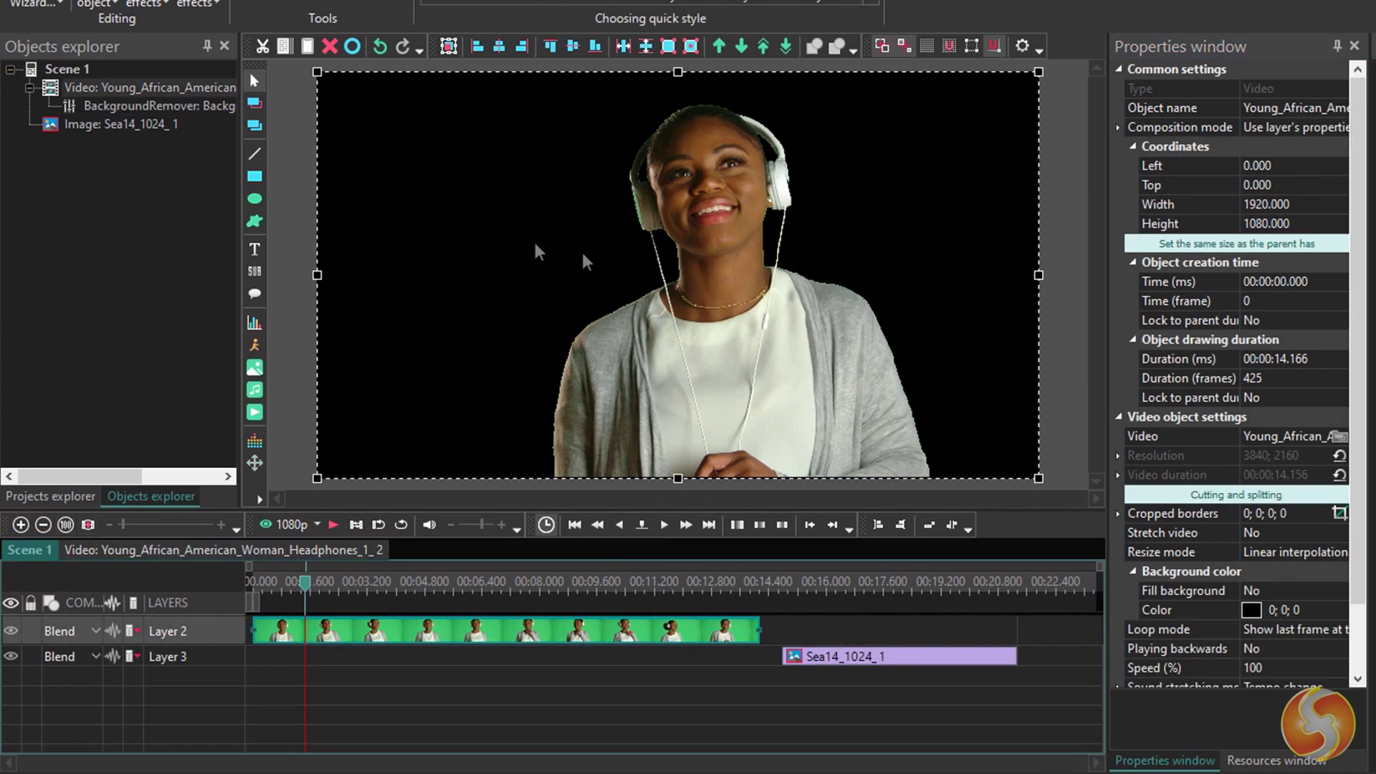
pyautogui.moveTo(914, 655); pyautogui.dragTo(364, 661)
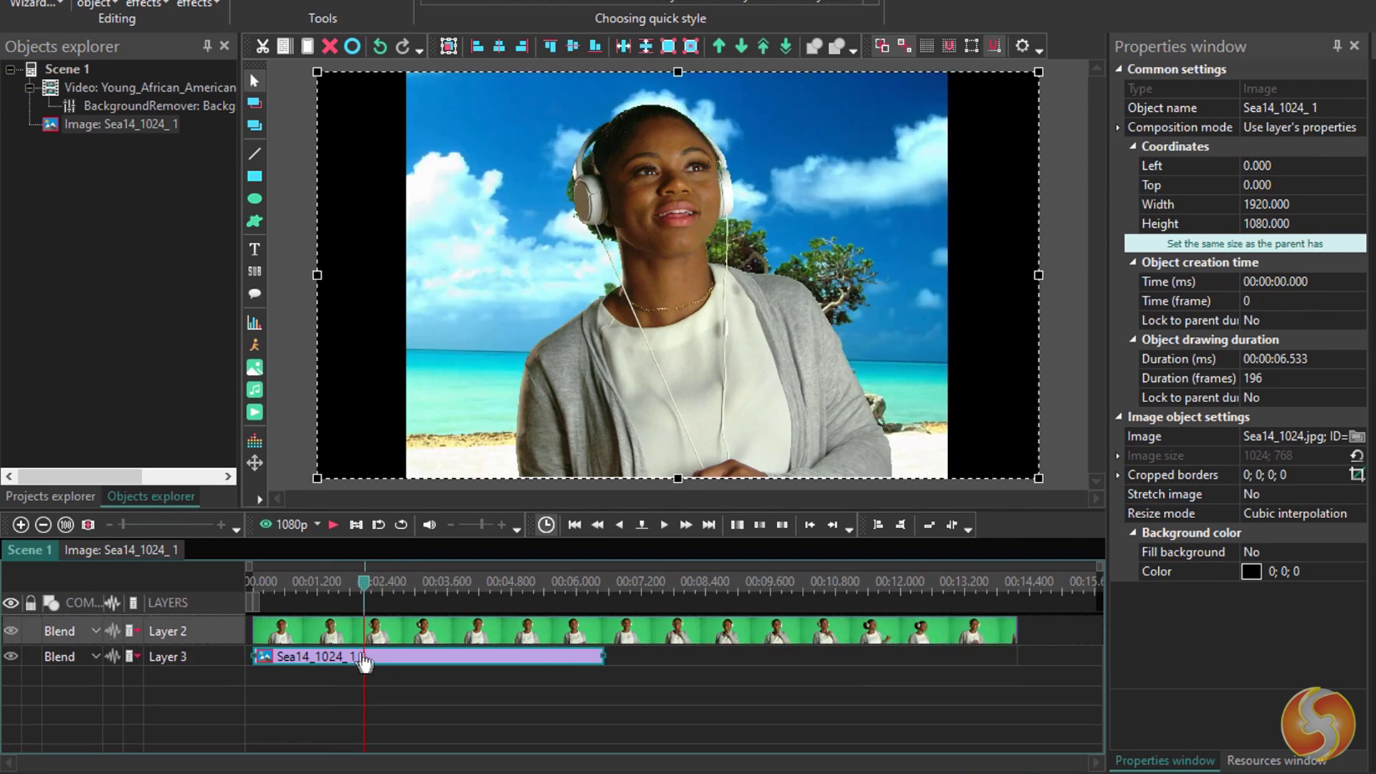
pyautogui.moveTo(603, 657); pyautogui.dragTo(1015, 663)
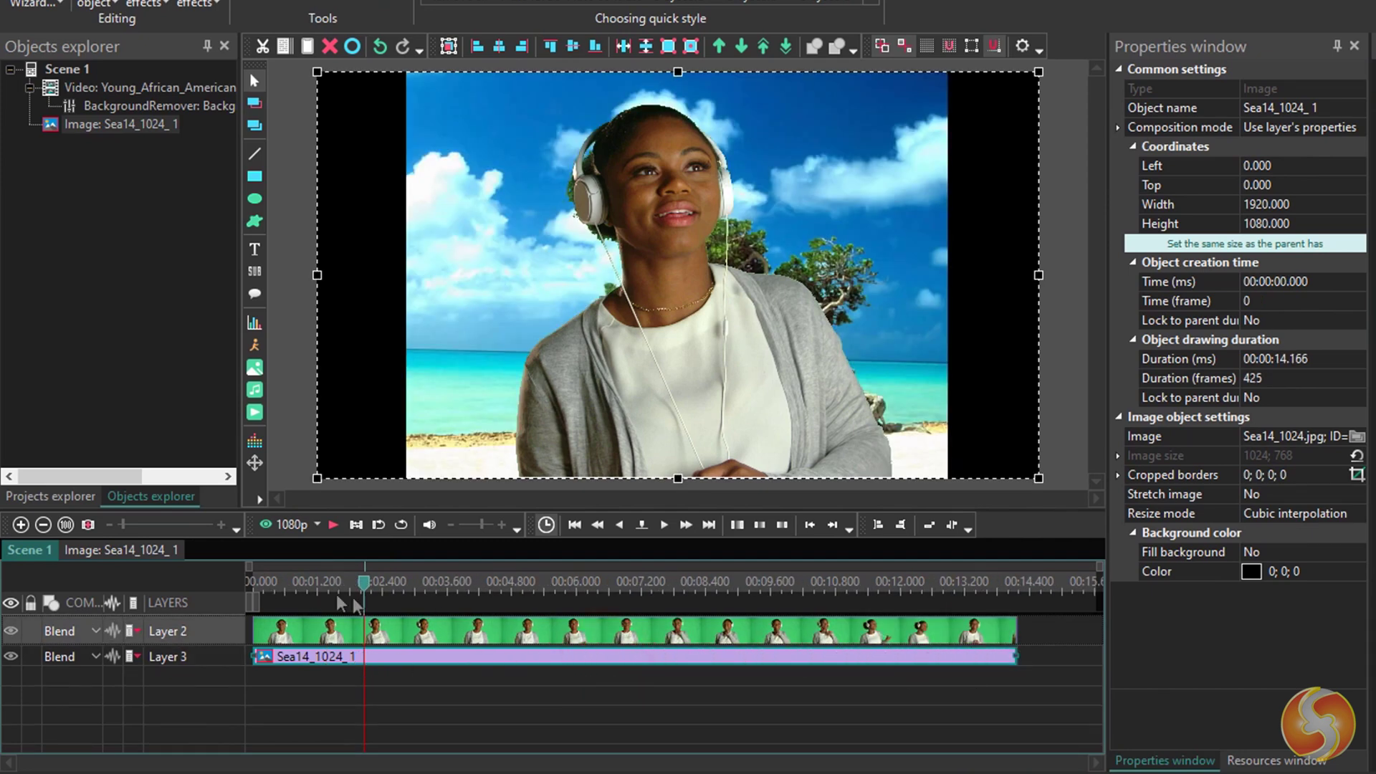
pyautogui.click(333, 524)
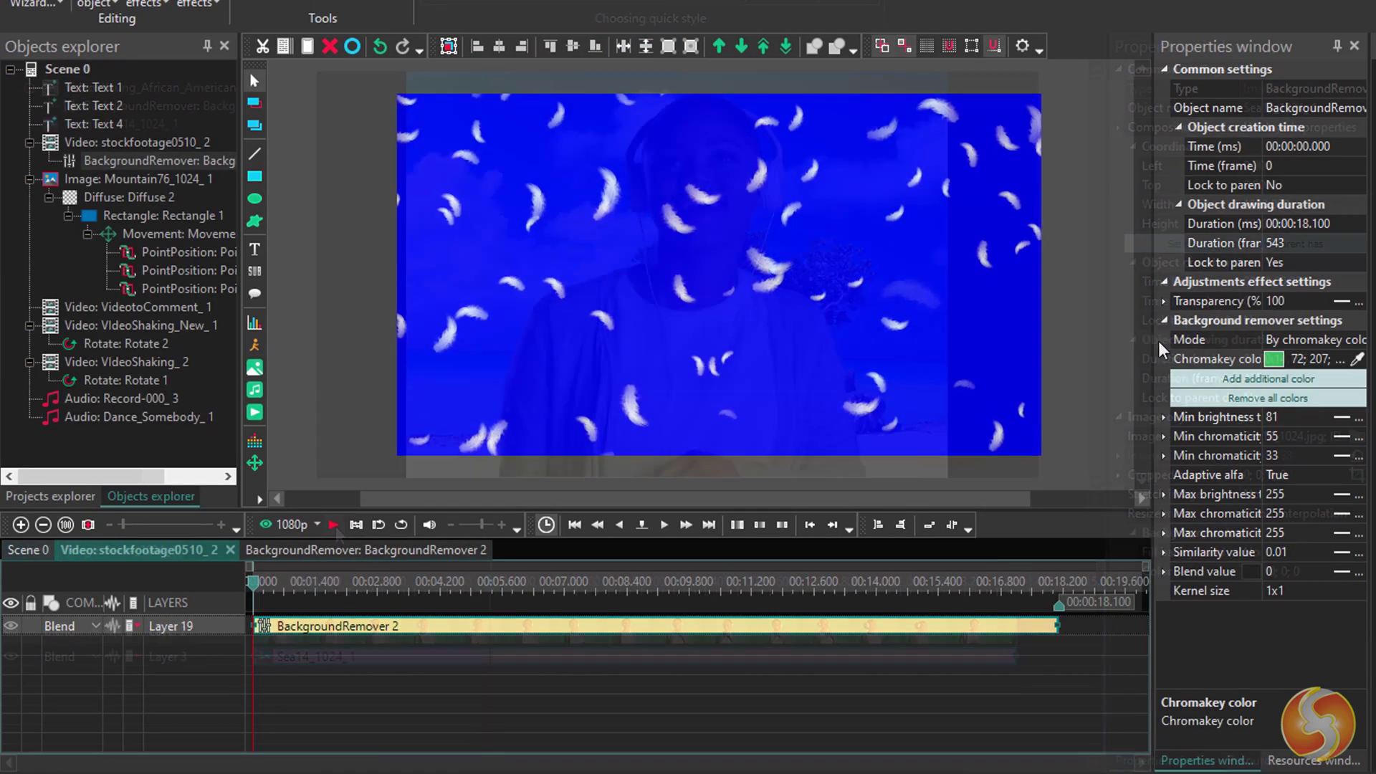
# - Sample the blue background as the feathers clip's chromakey colour and play to check the key
pyautogui.click(1355, 360)
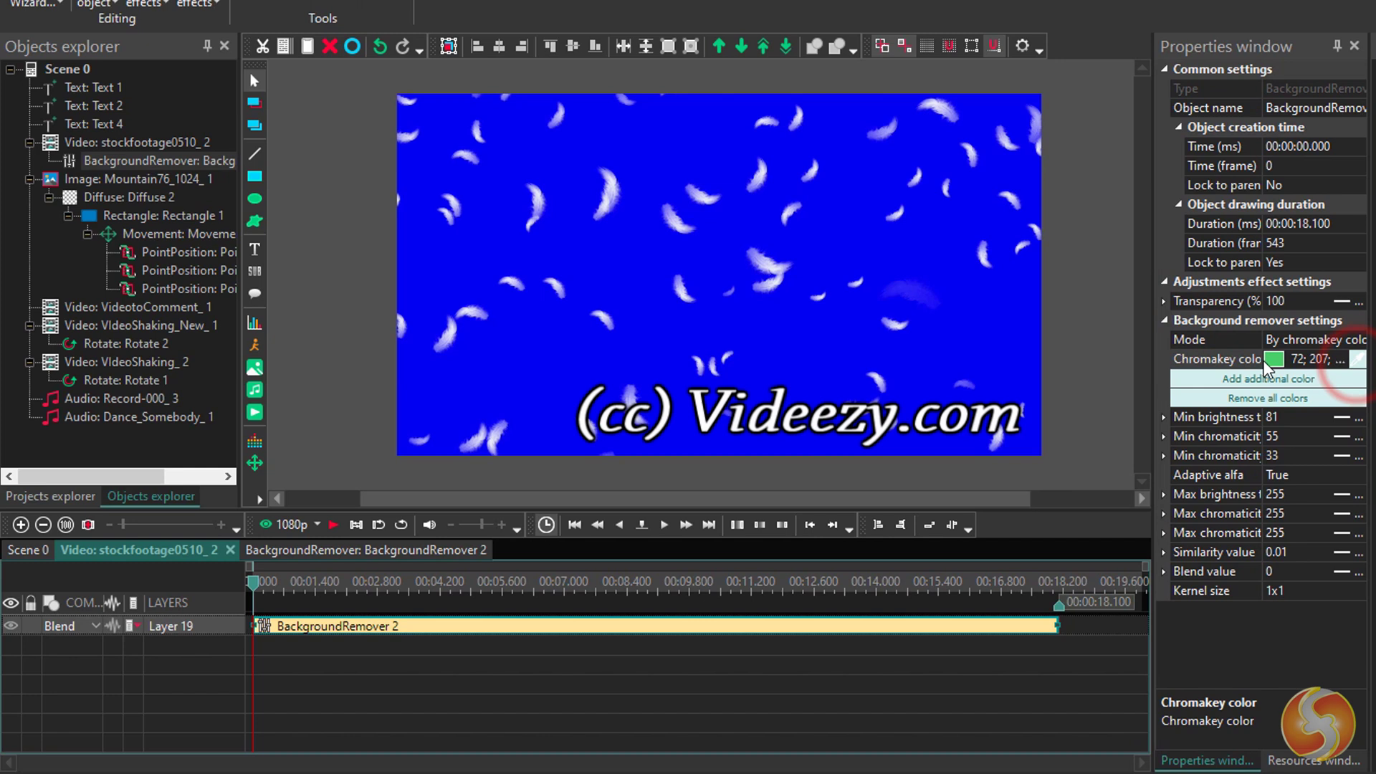
pyautogui.click(808, 324)
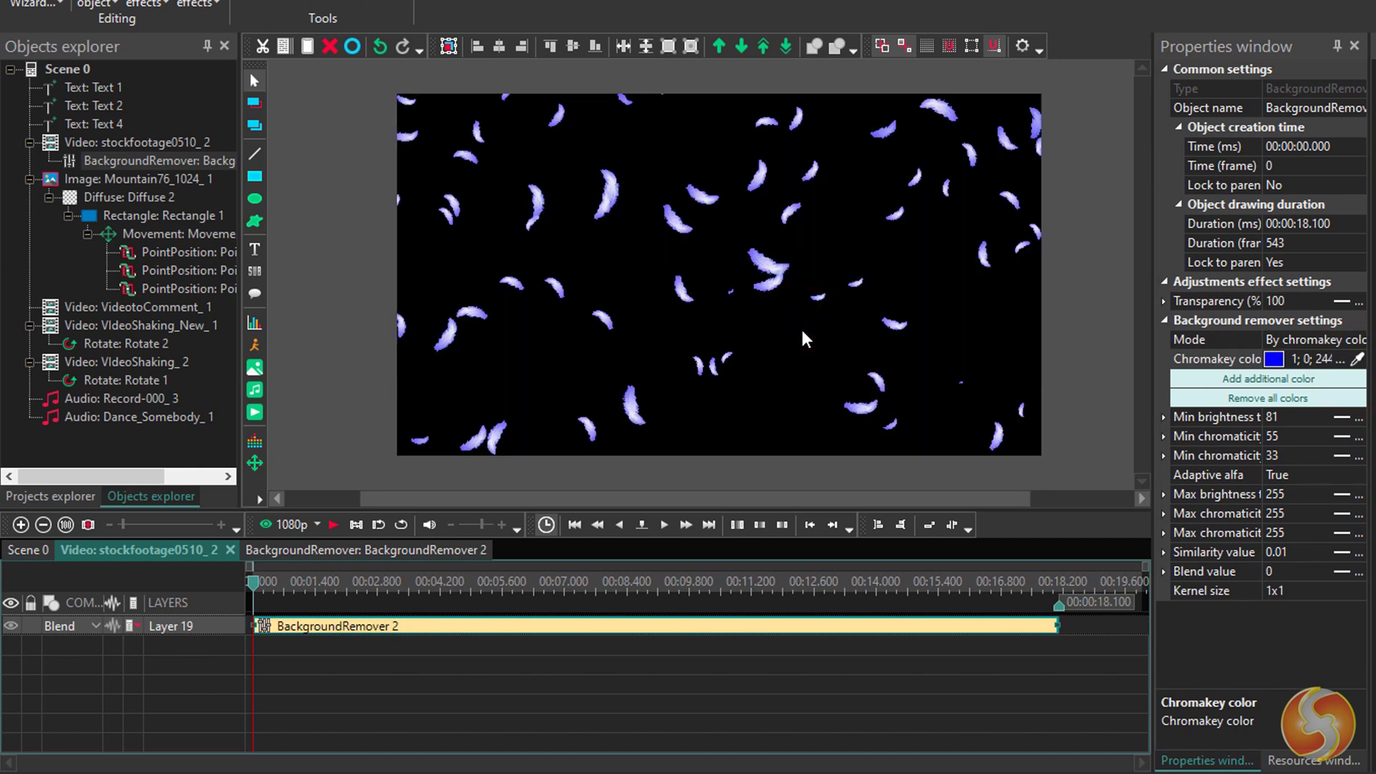
pyautogui.click(333, 525)
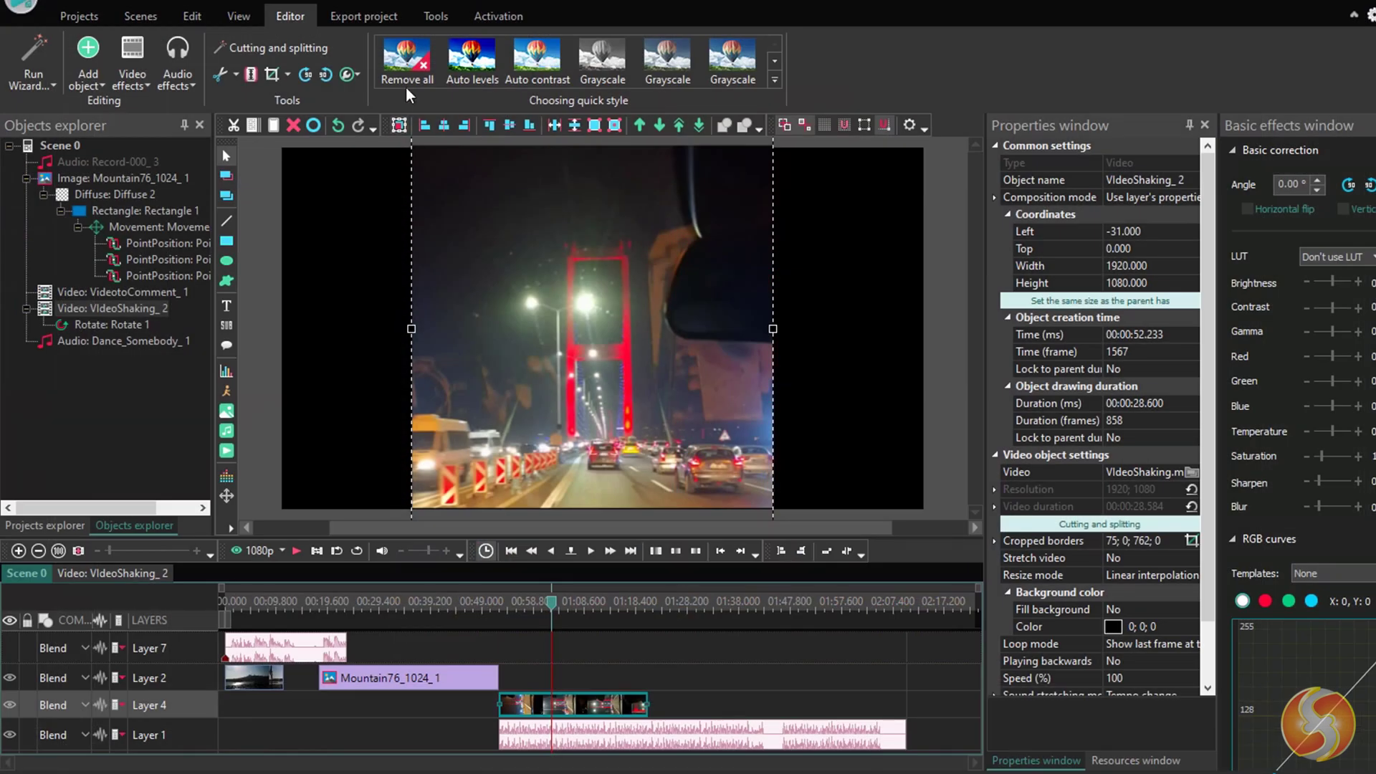
# - Launch the Video stabilization tool from the Tools tab
pyautogui.click(435, 16)
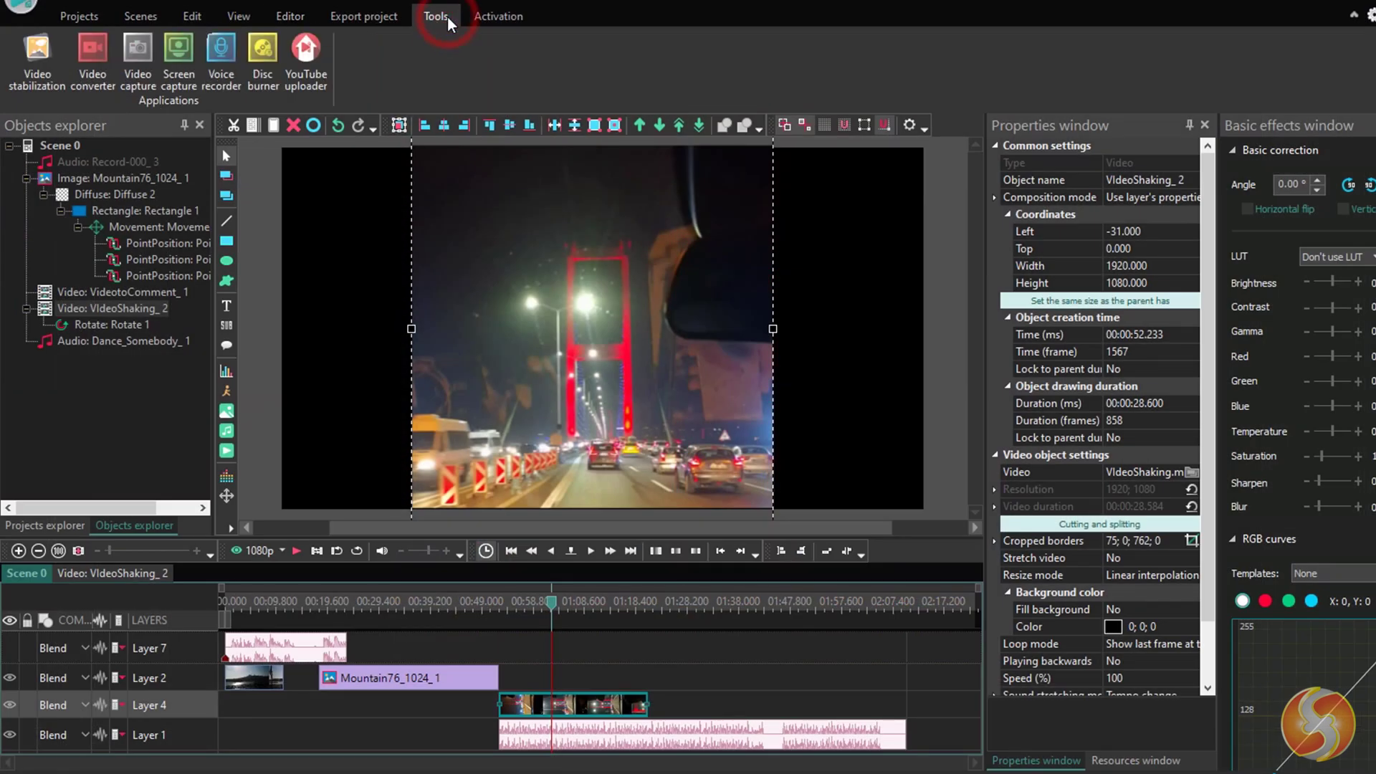
pyautogui.click(33, 70)
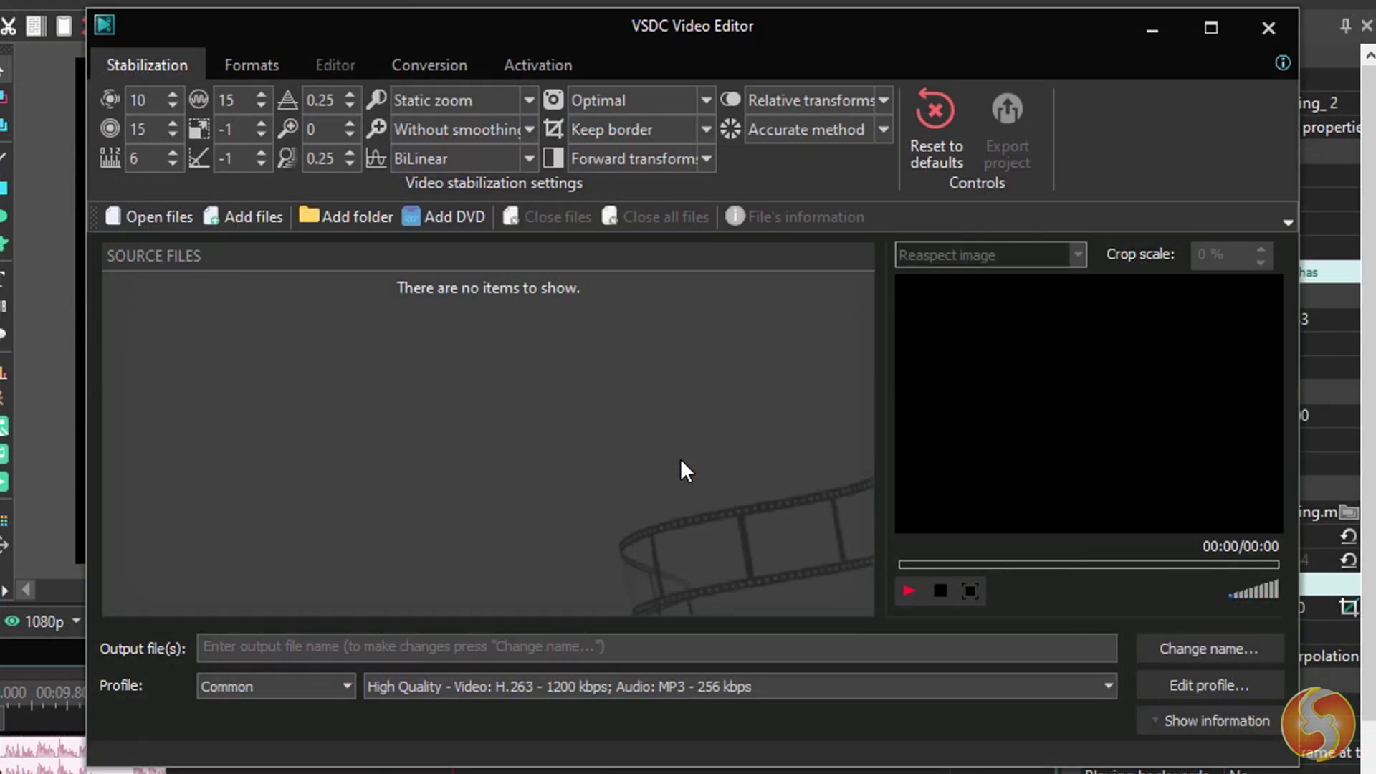
# - Load VideoShaking.mp4 as the source and keep the Reaspect image correction
pyautogui.click(149, 213)
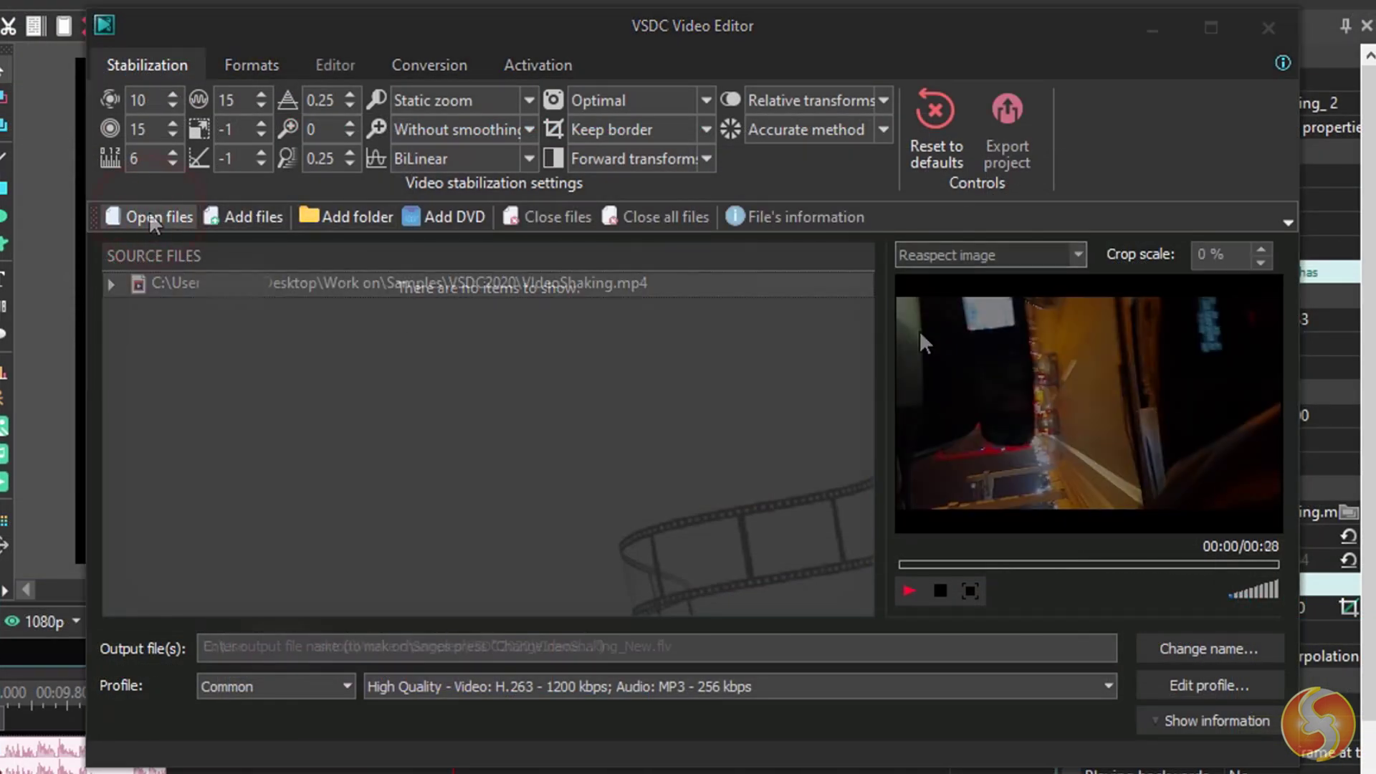
pyautogui.click(953, 255)
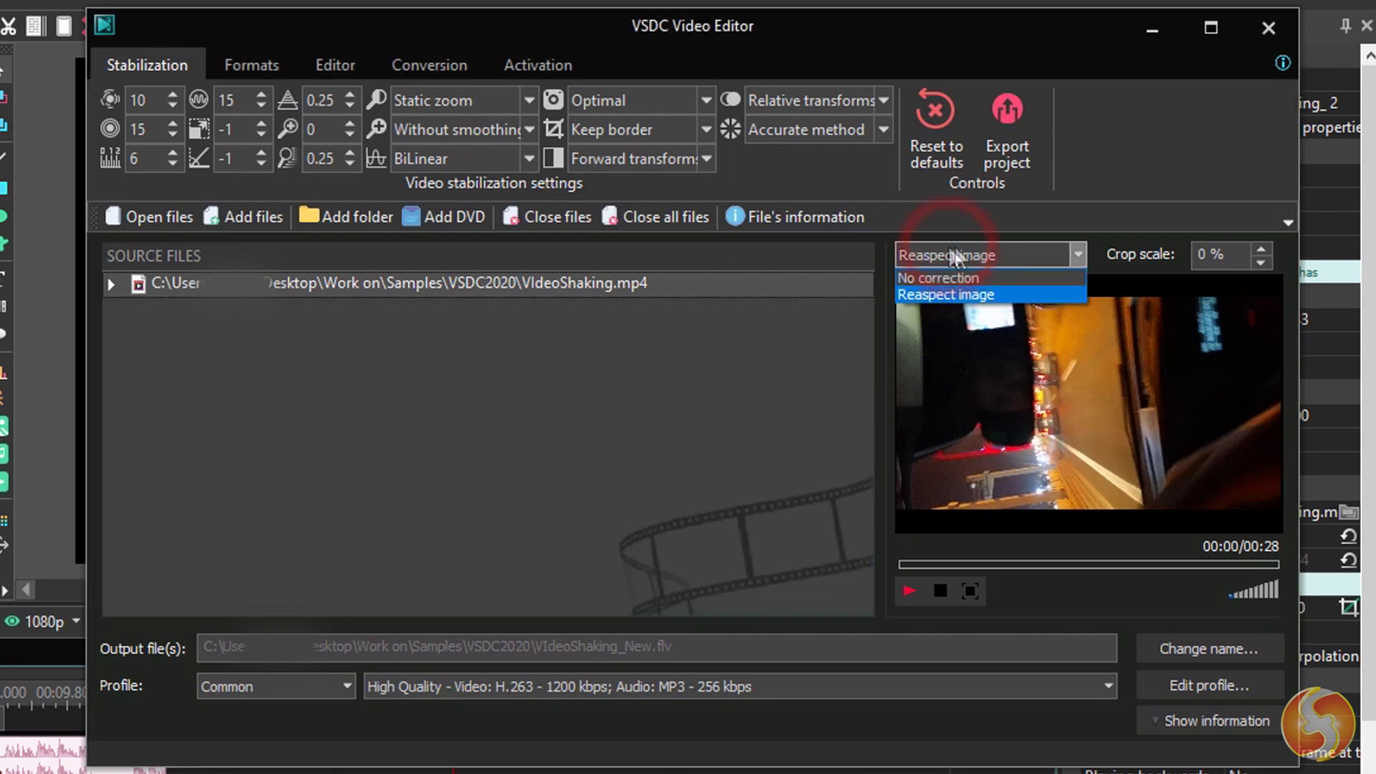
pyautogui.click(1073, 255)
pyautogui.click(1124, 199)
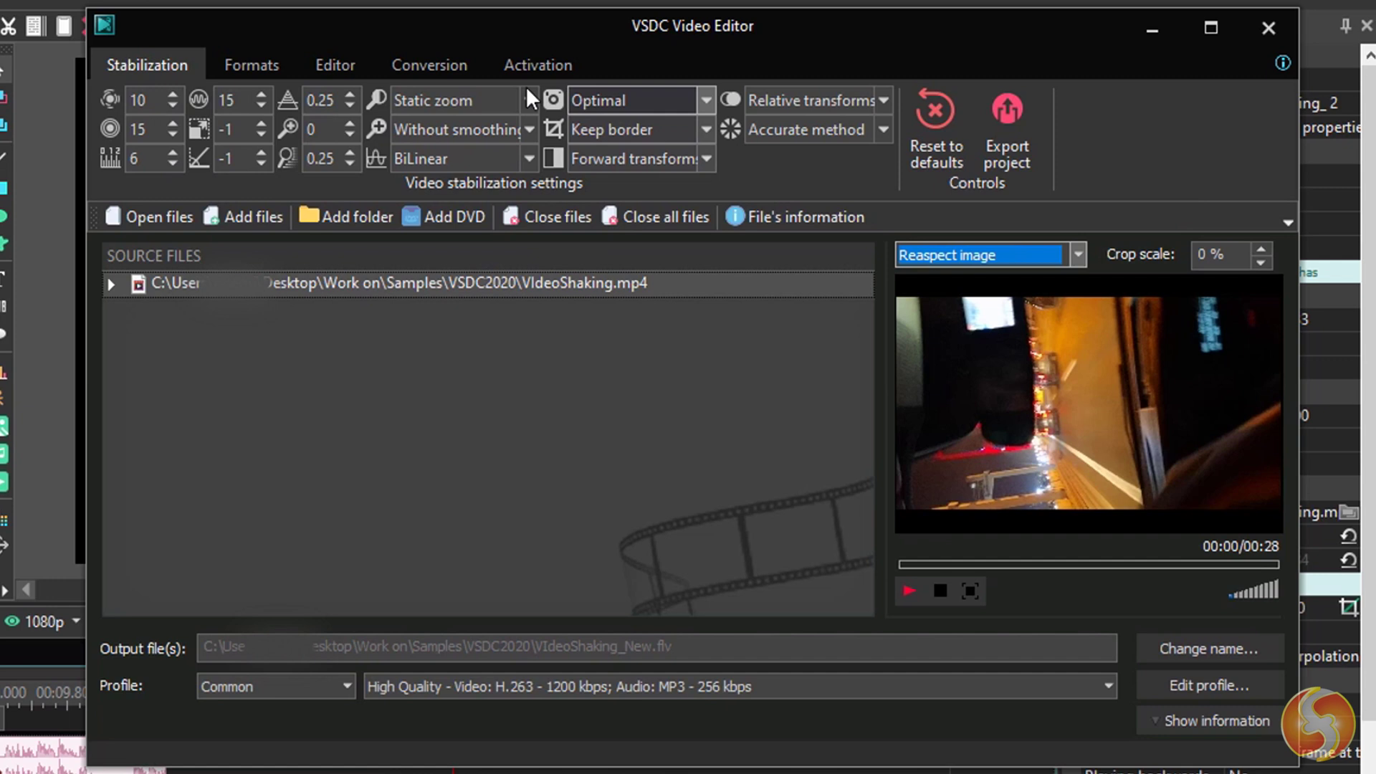
# - Review the stabilization values, keeping shakiness at 10, and bring up the output formats
pyautogui.moveTo(101, 101)
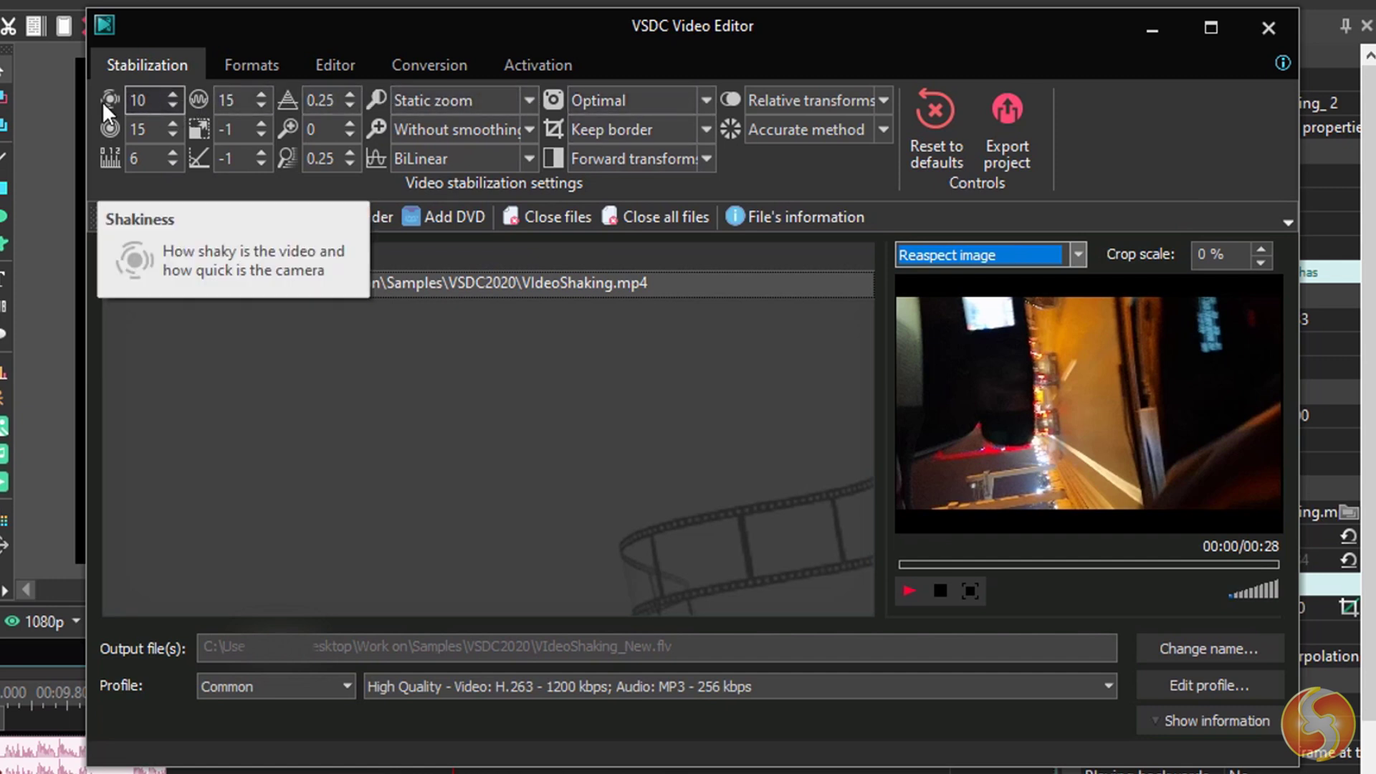
pyautogui.click(167, 109)
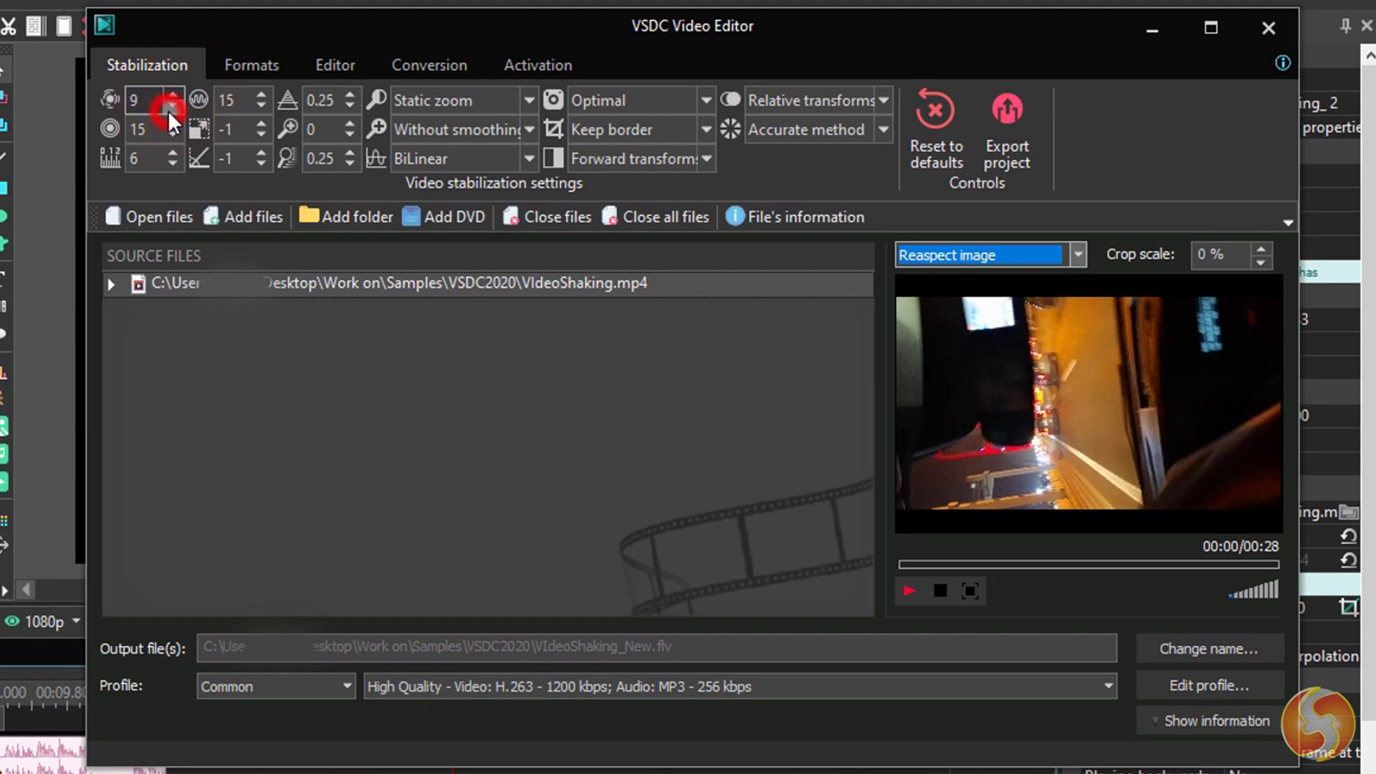
pyautogui.click(170, 94)
pyautogui.moveTo(107, 131)
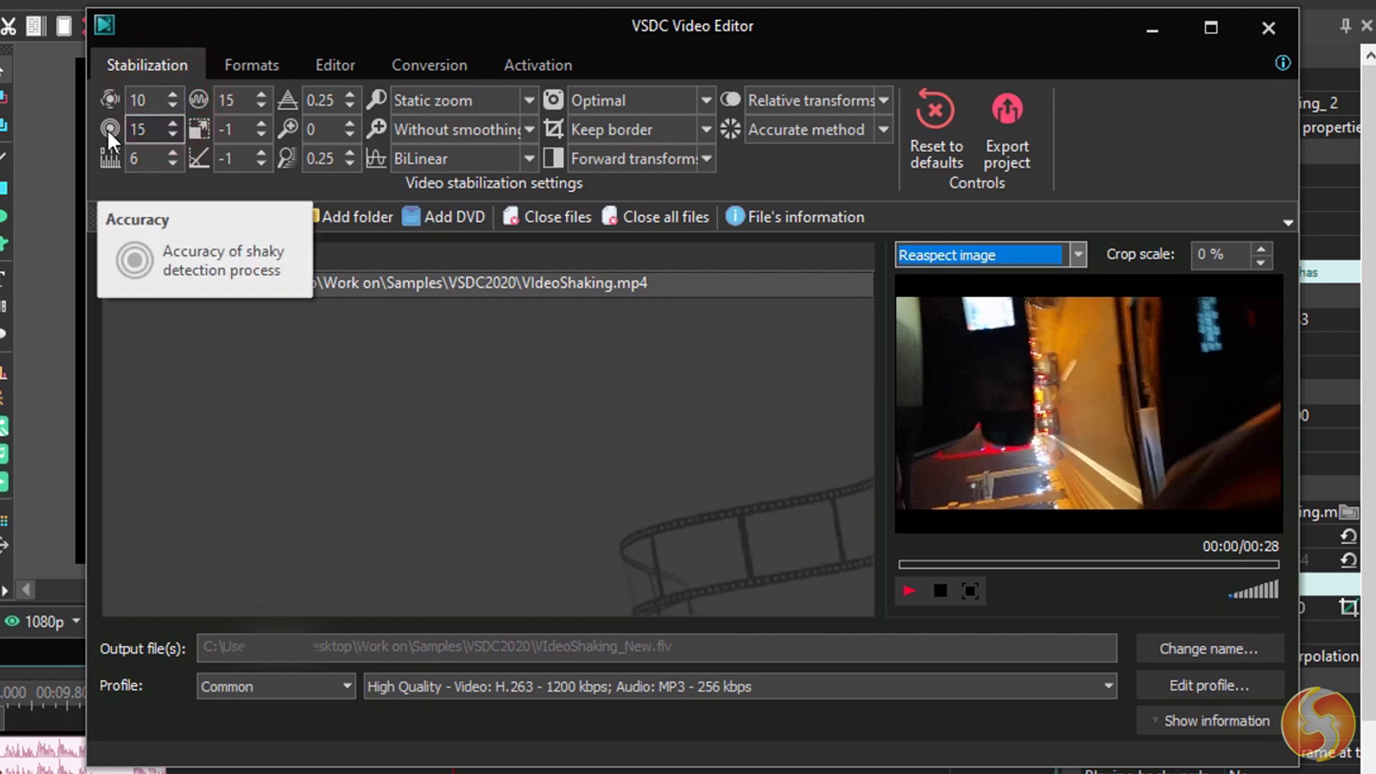
pyautogui.moveTo(106, 165)
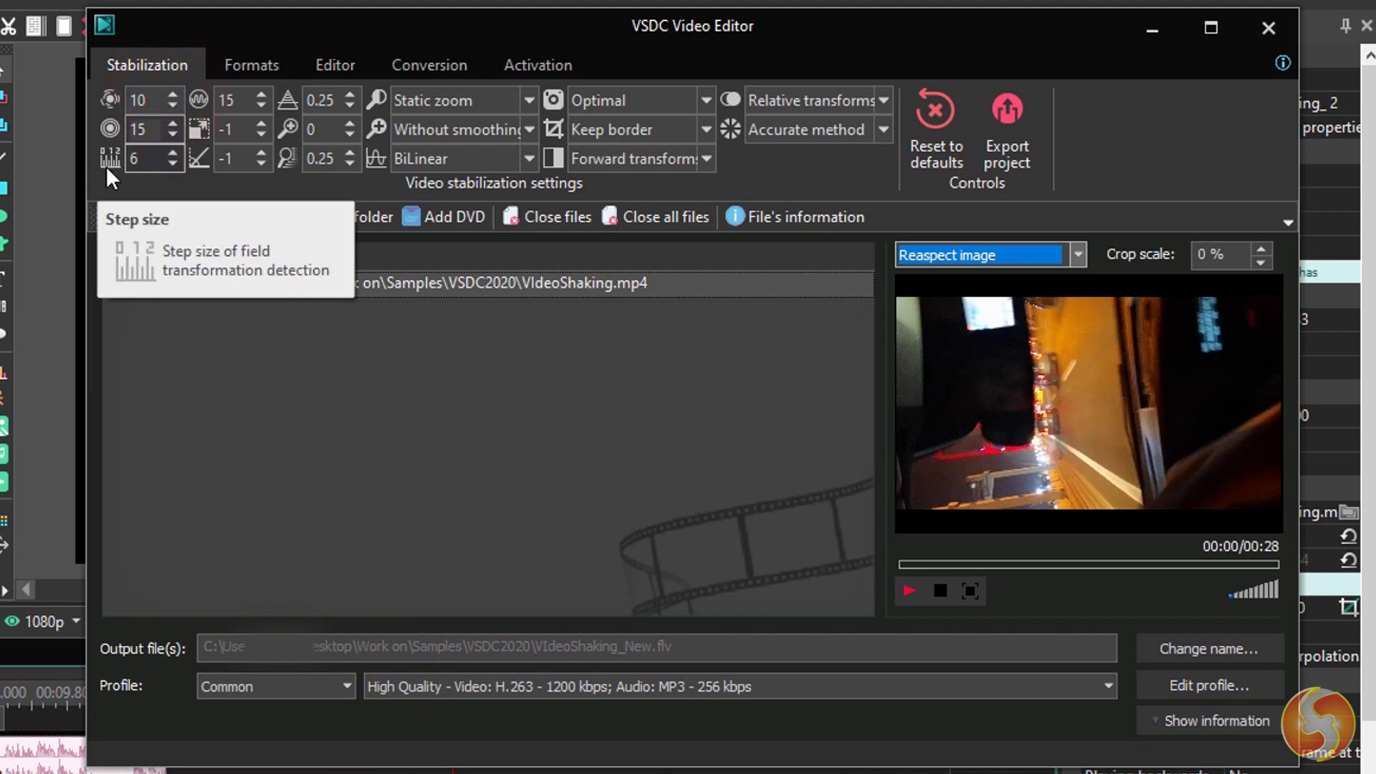
pyautogui.moveTo(204, 95)
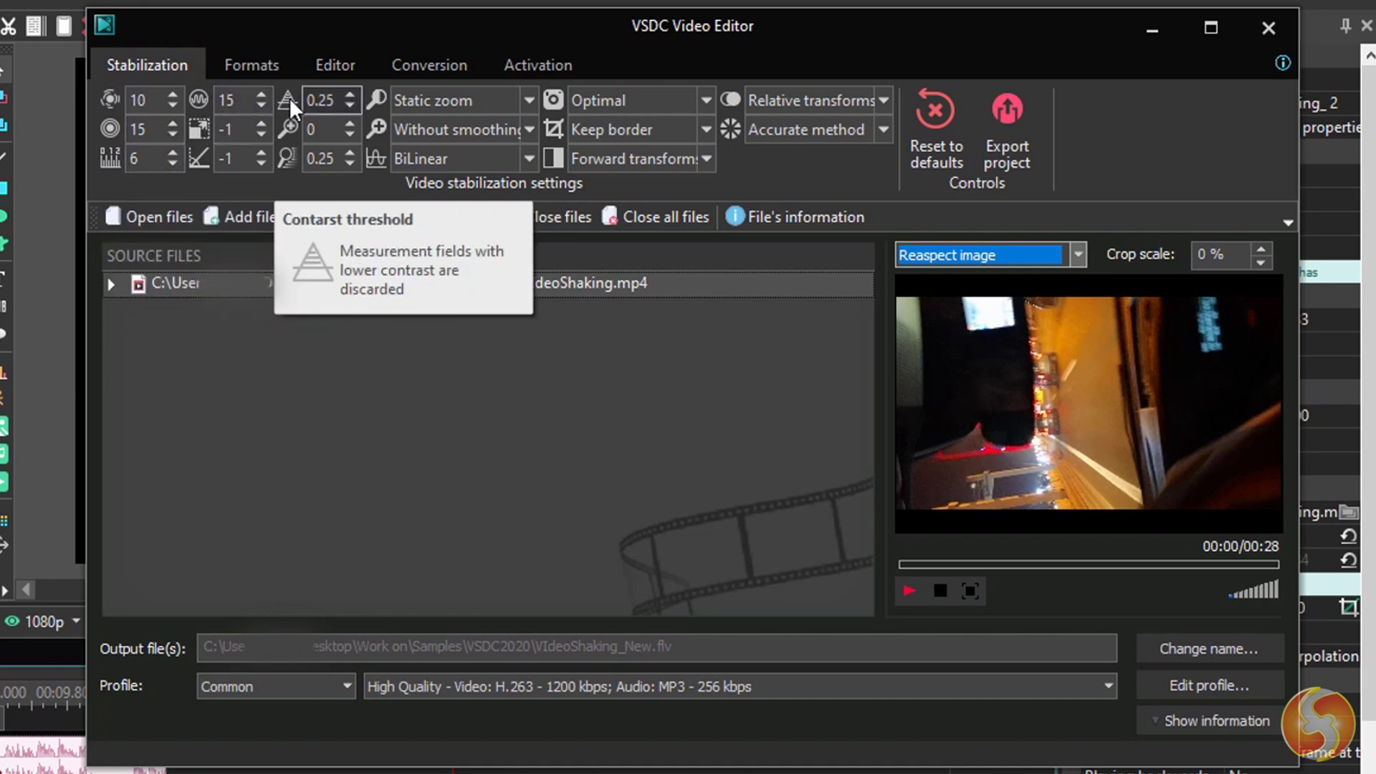
pyautogui.moveTo(276, 129)
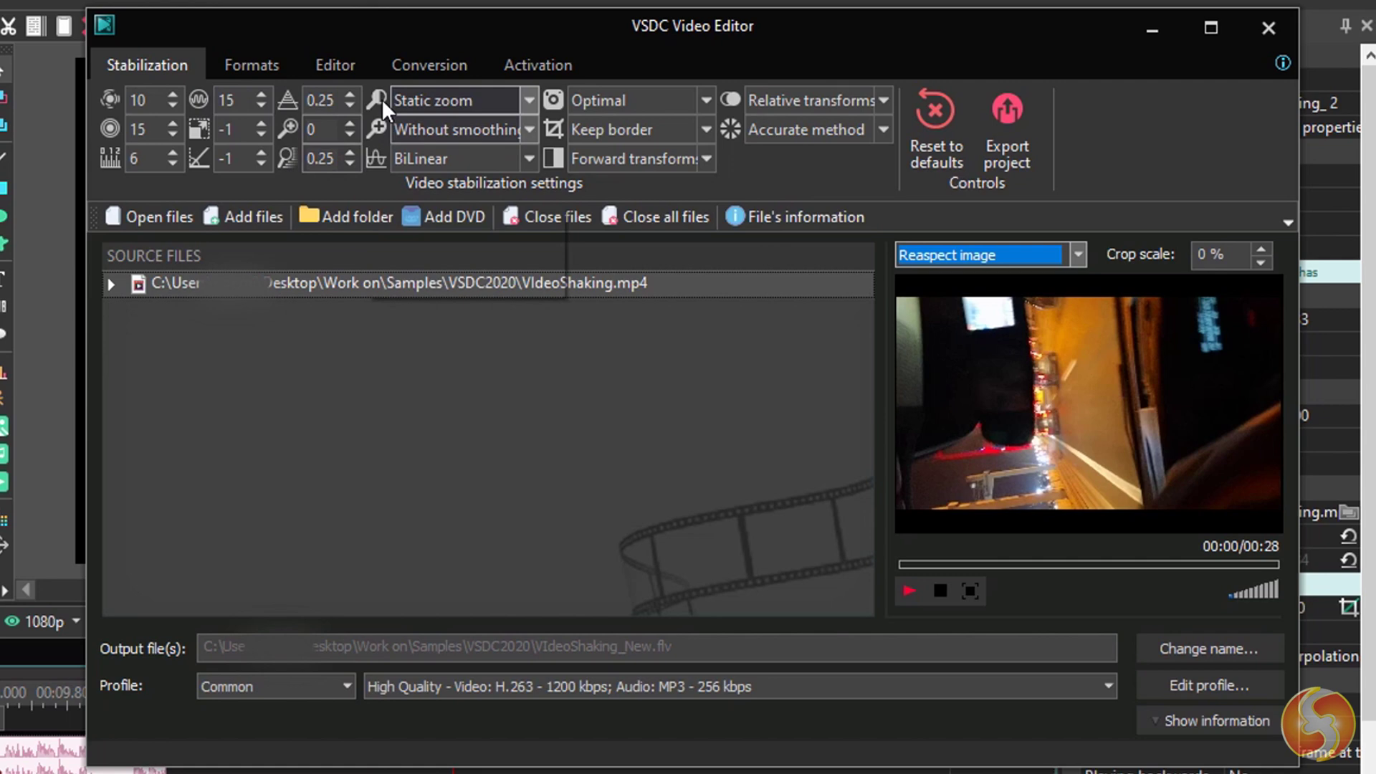
pyautogui.moveTo(376, 93)
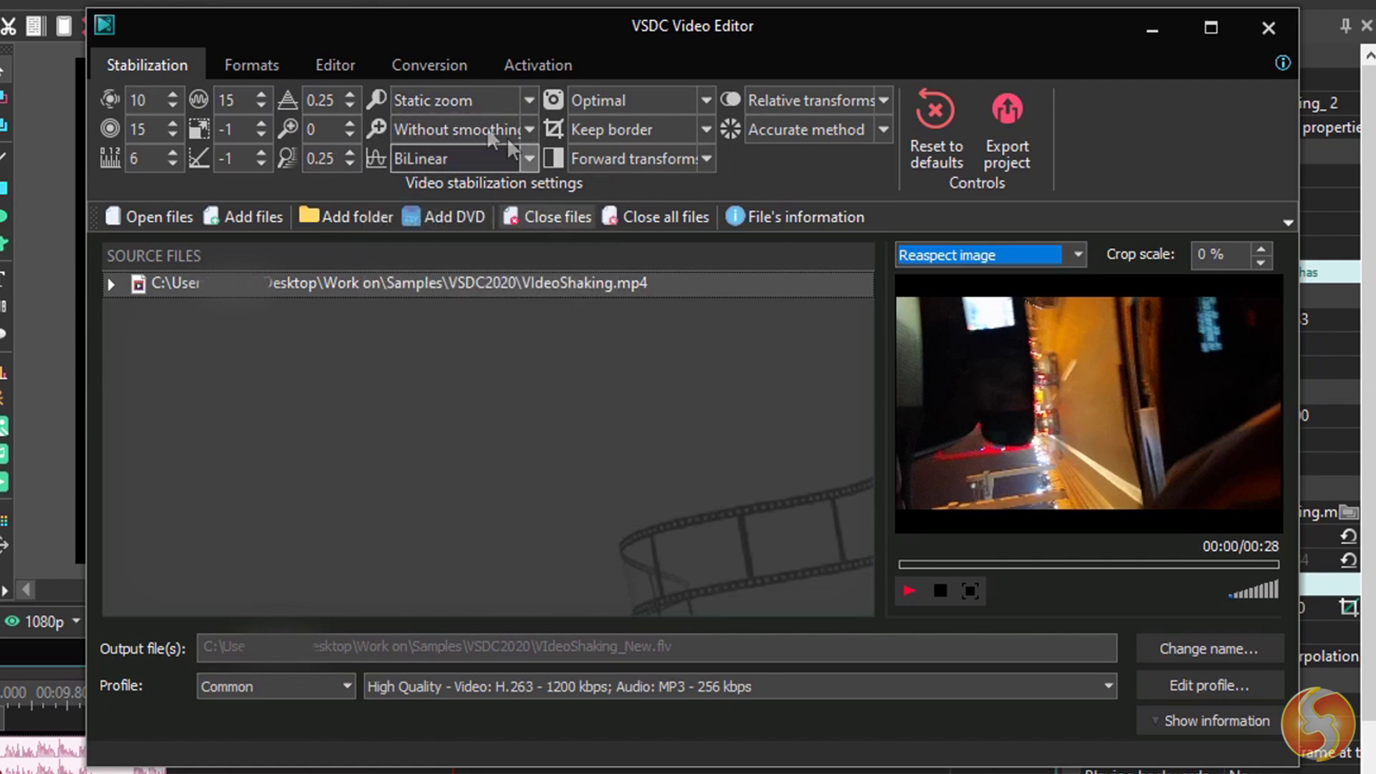
pyautogui.click(273, 64)
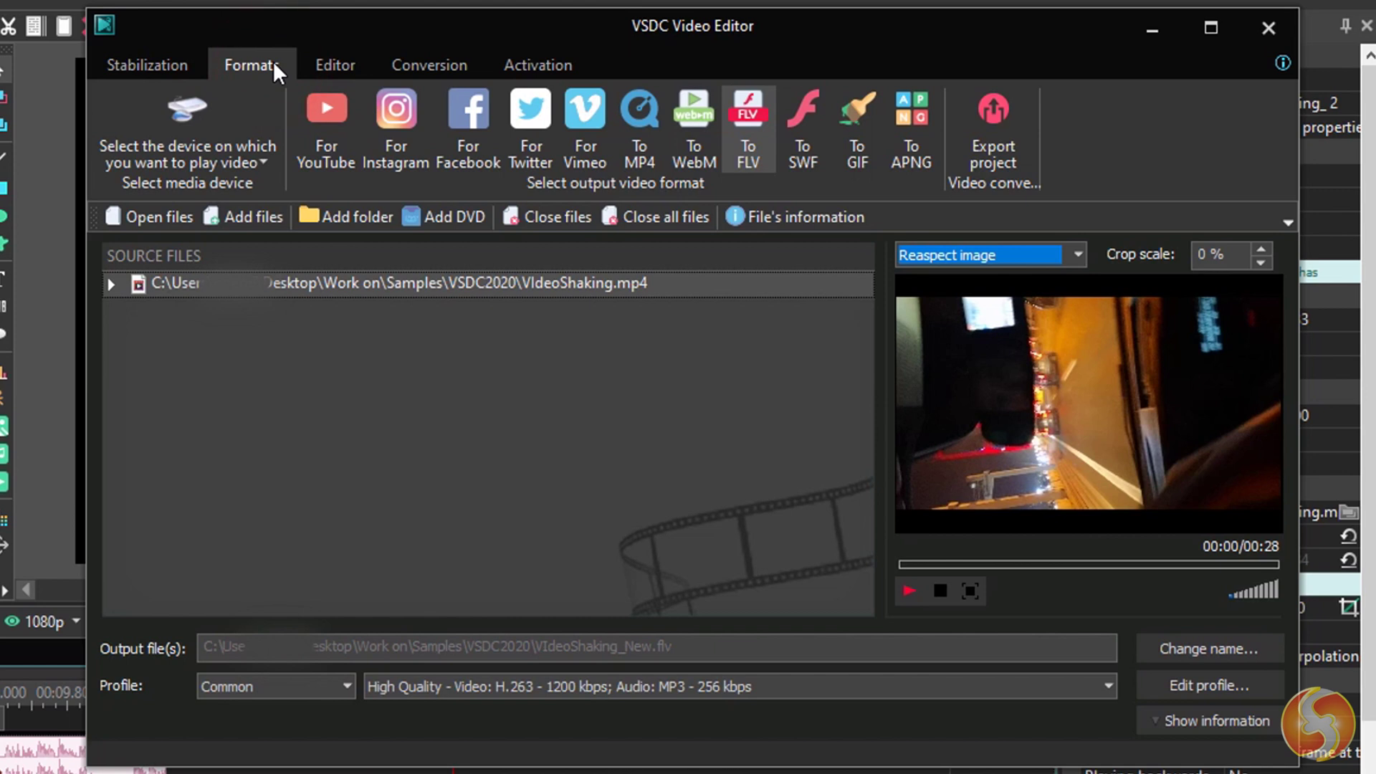
# - Choose the YouTube 1080p MP4 profile and start exporting the stabilized video
pyautogui.click(342, 116)
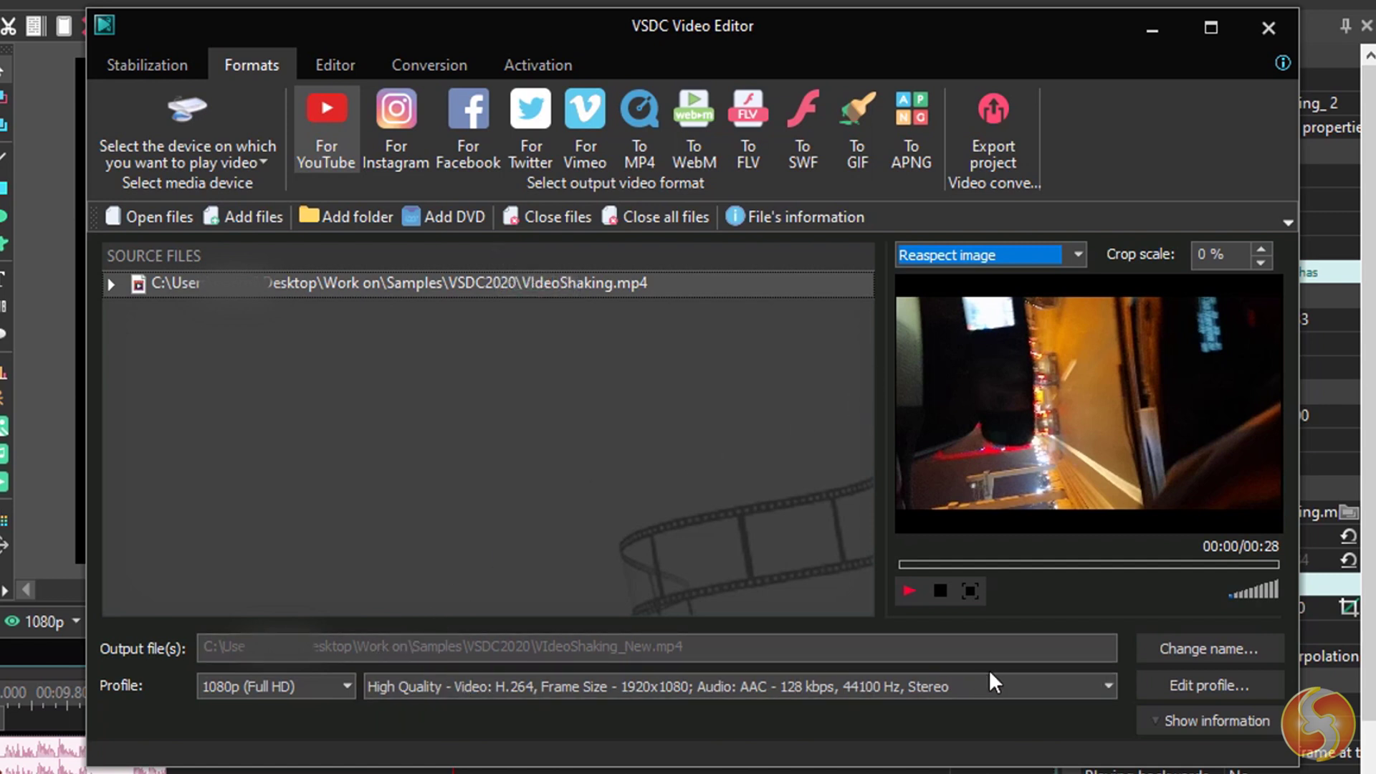
pyautogui.click(985, 127)
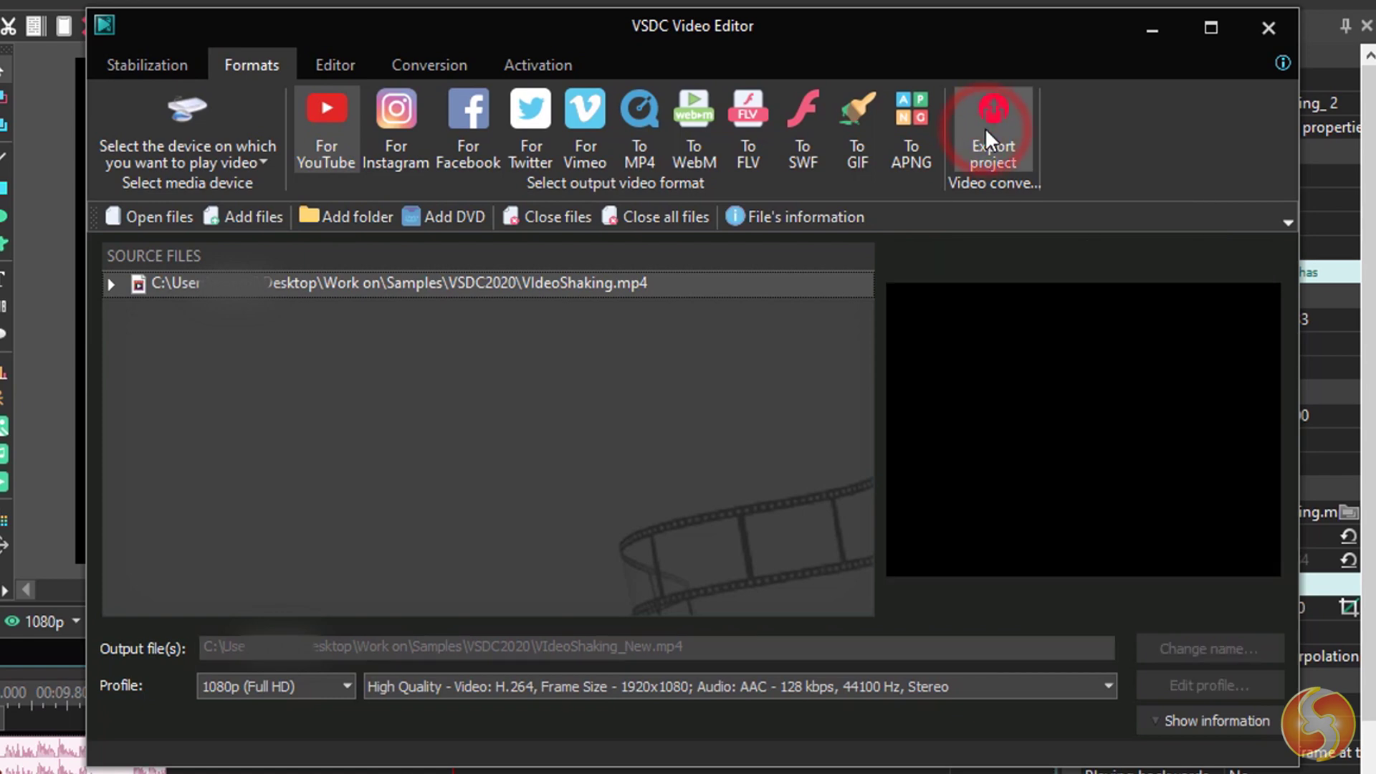